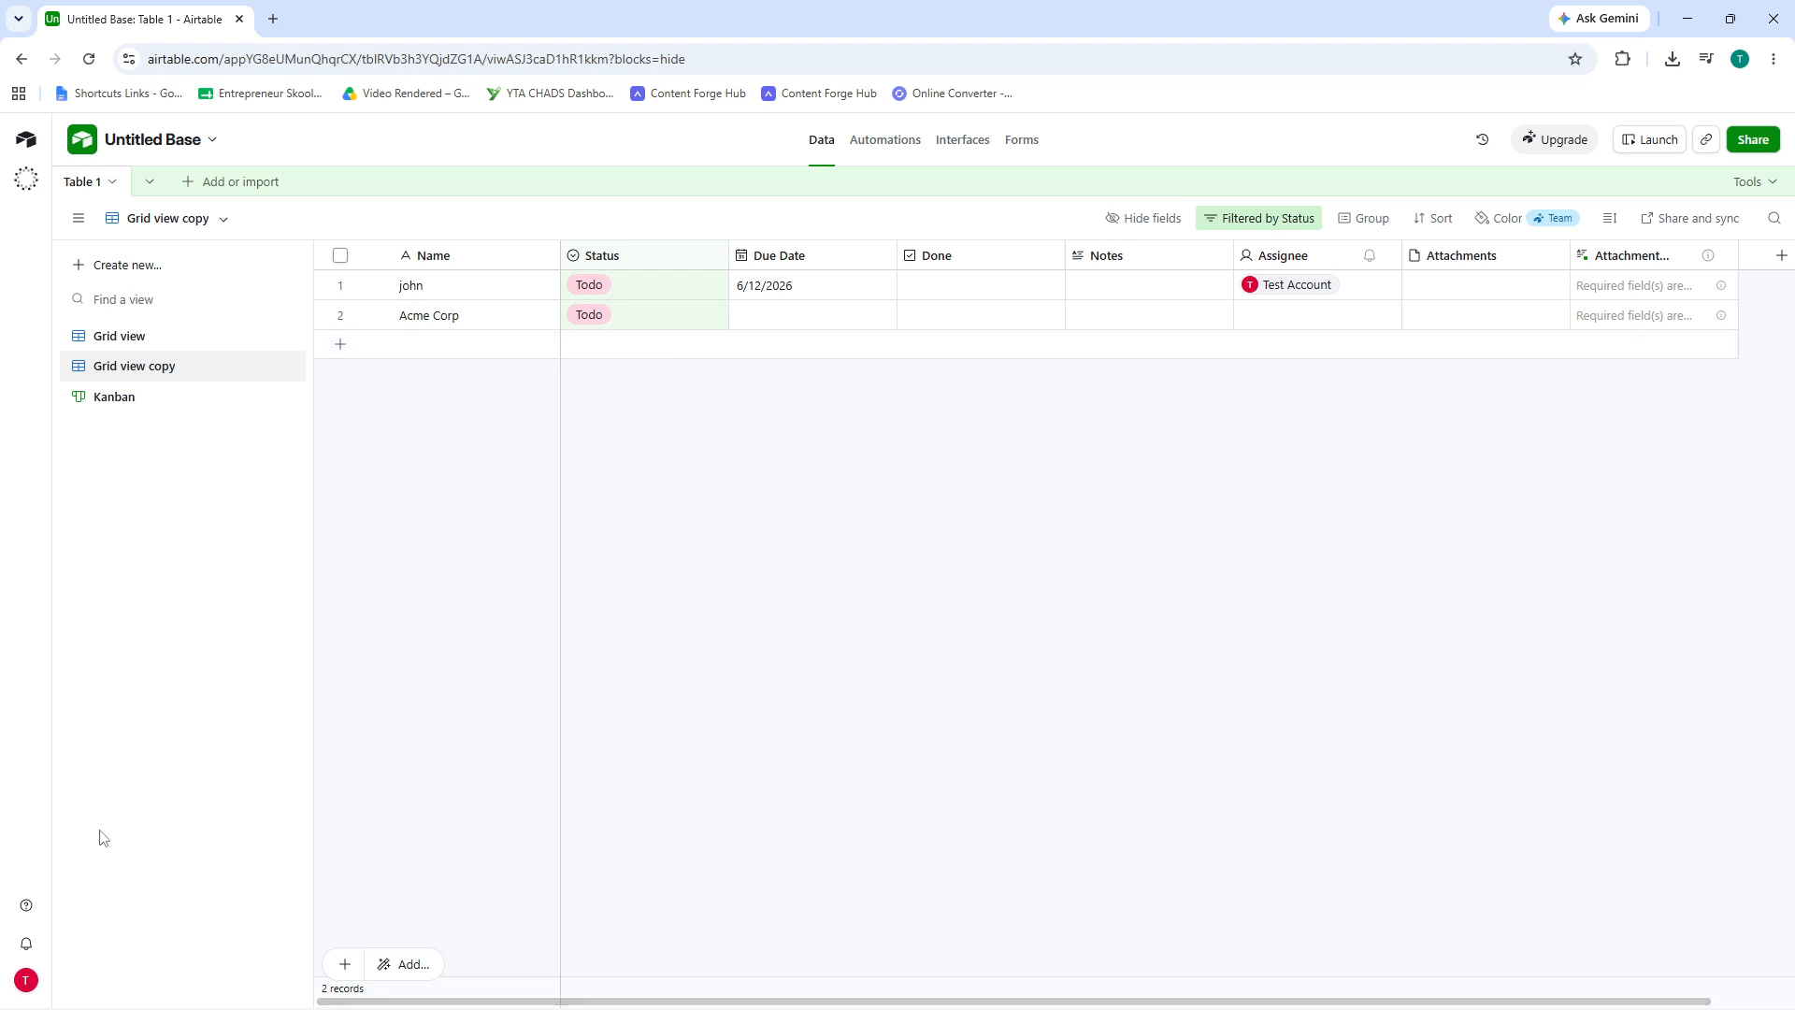
Look at the options for adding records, and inspect the Done field's checkbox settings without changing them.
left_click(340, 967)
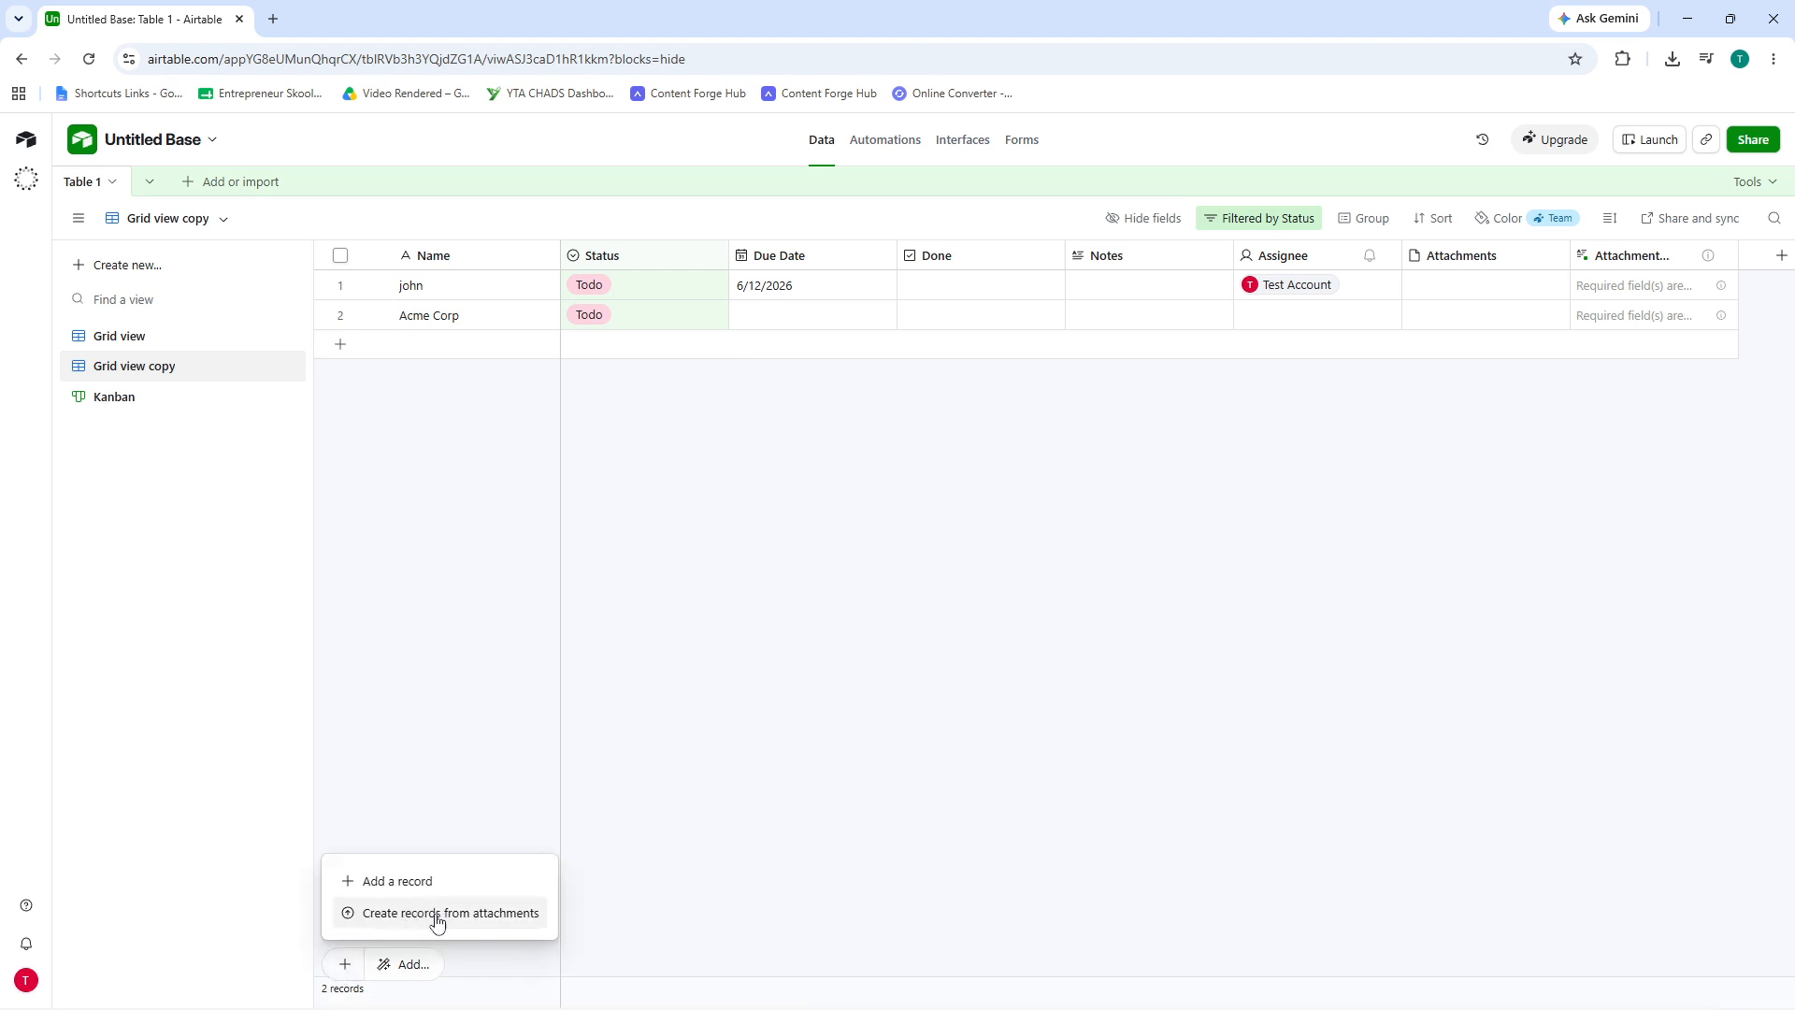
left_click(451, 593)
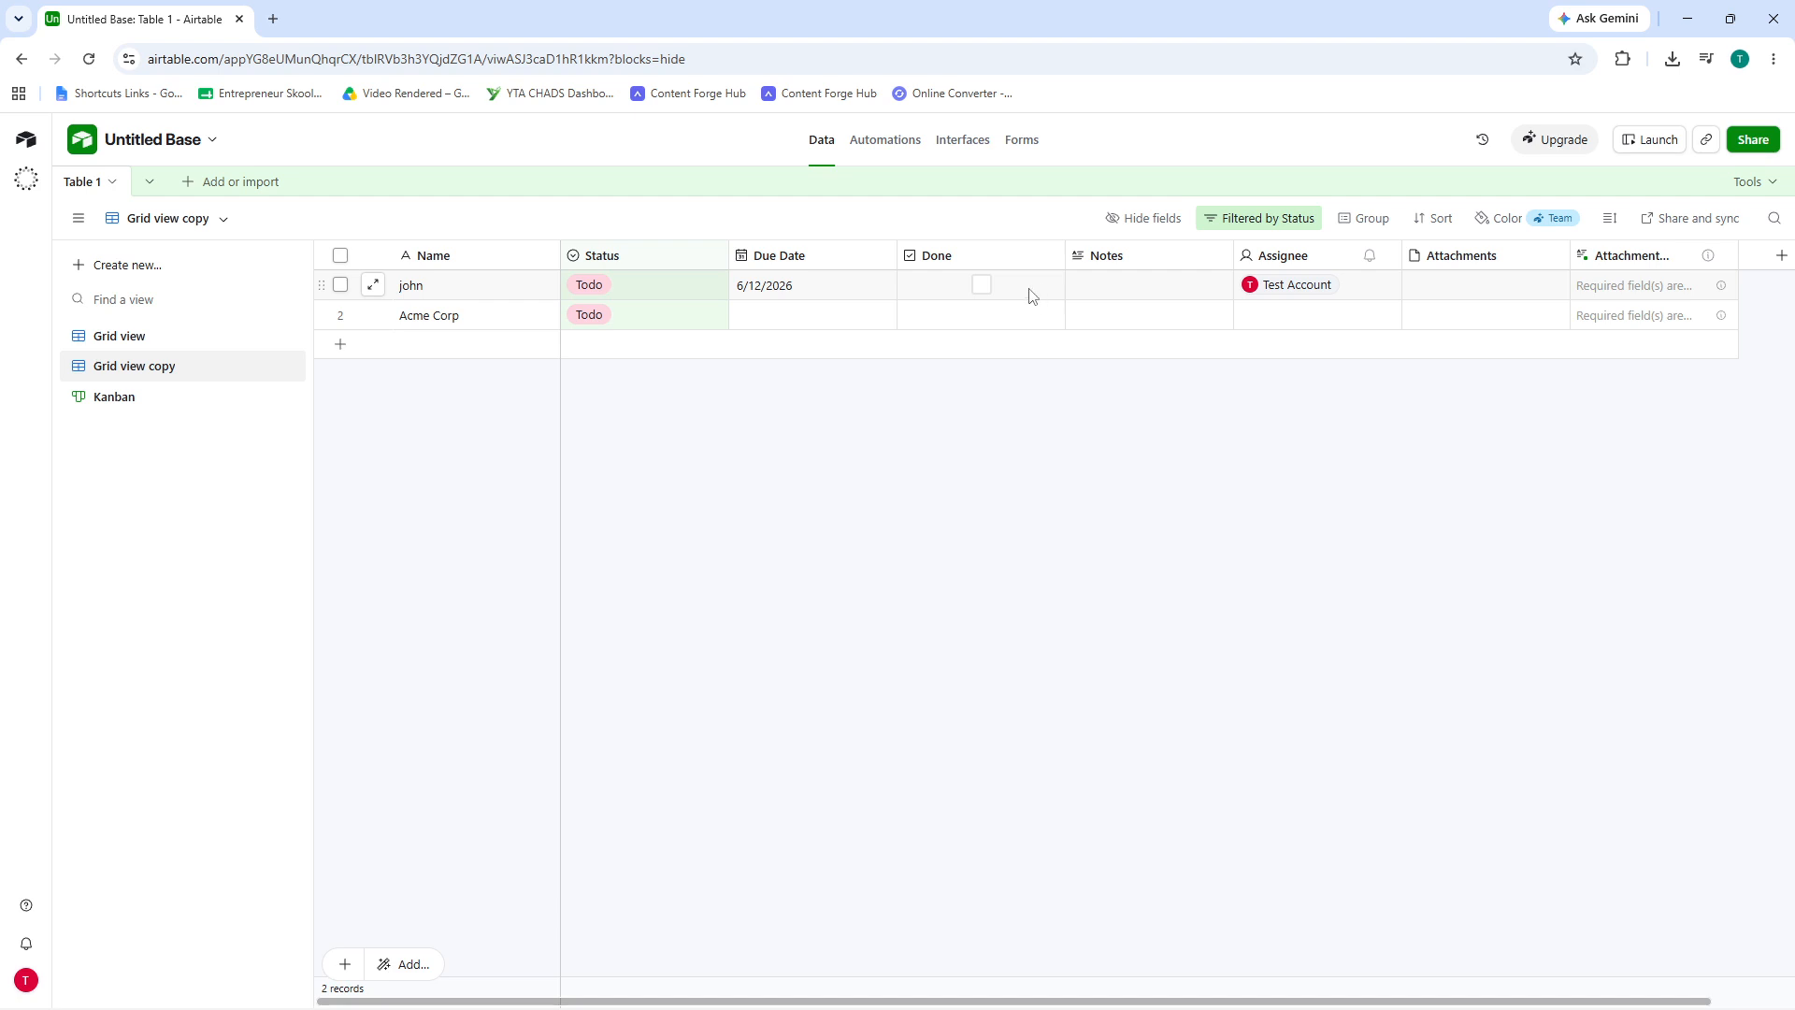
left_click(986, 253)
double_click(986, 252)
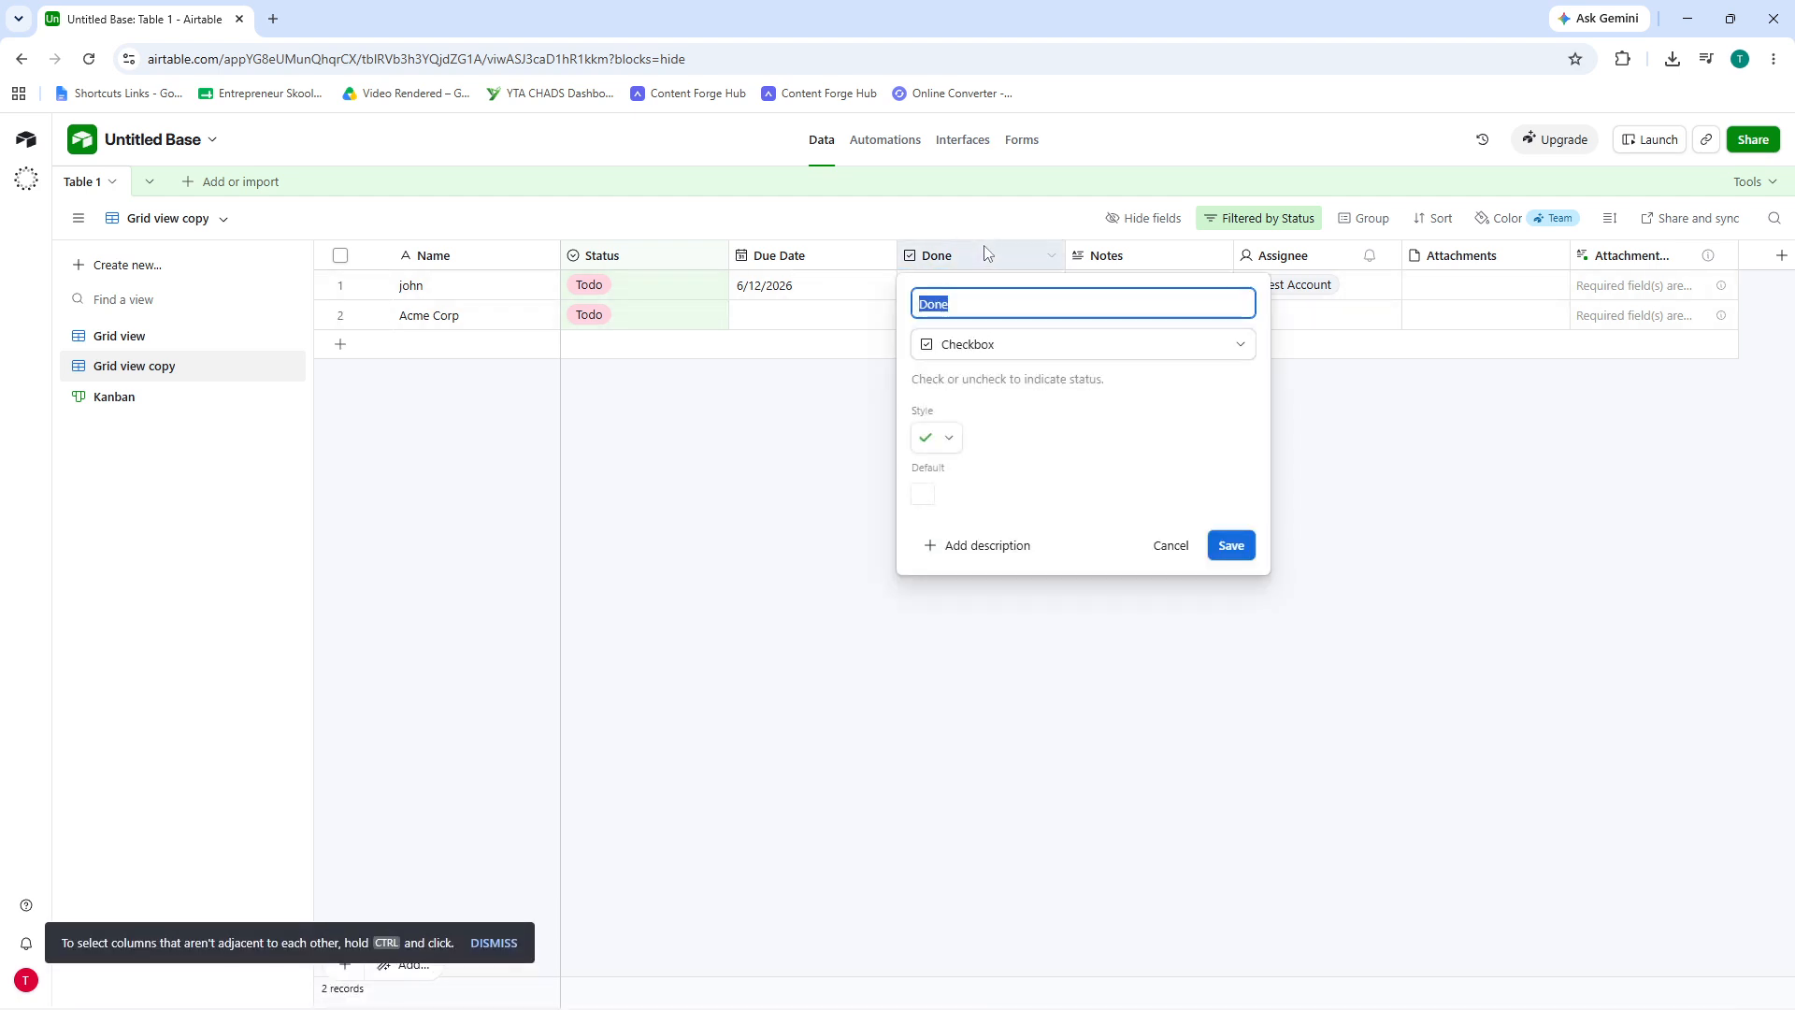
left_click(761, 453)
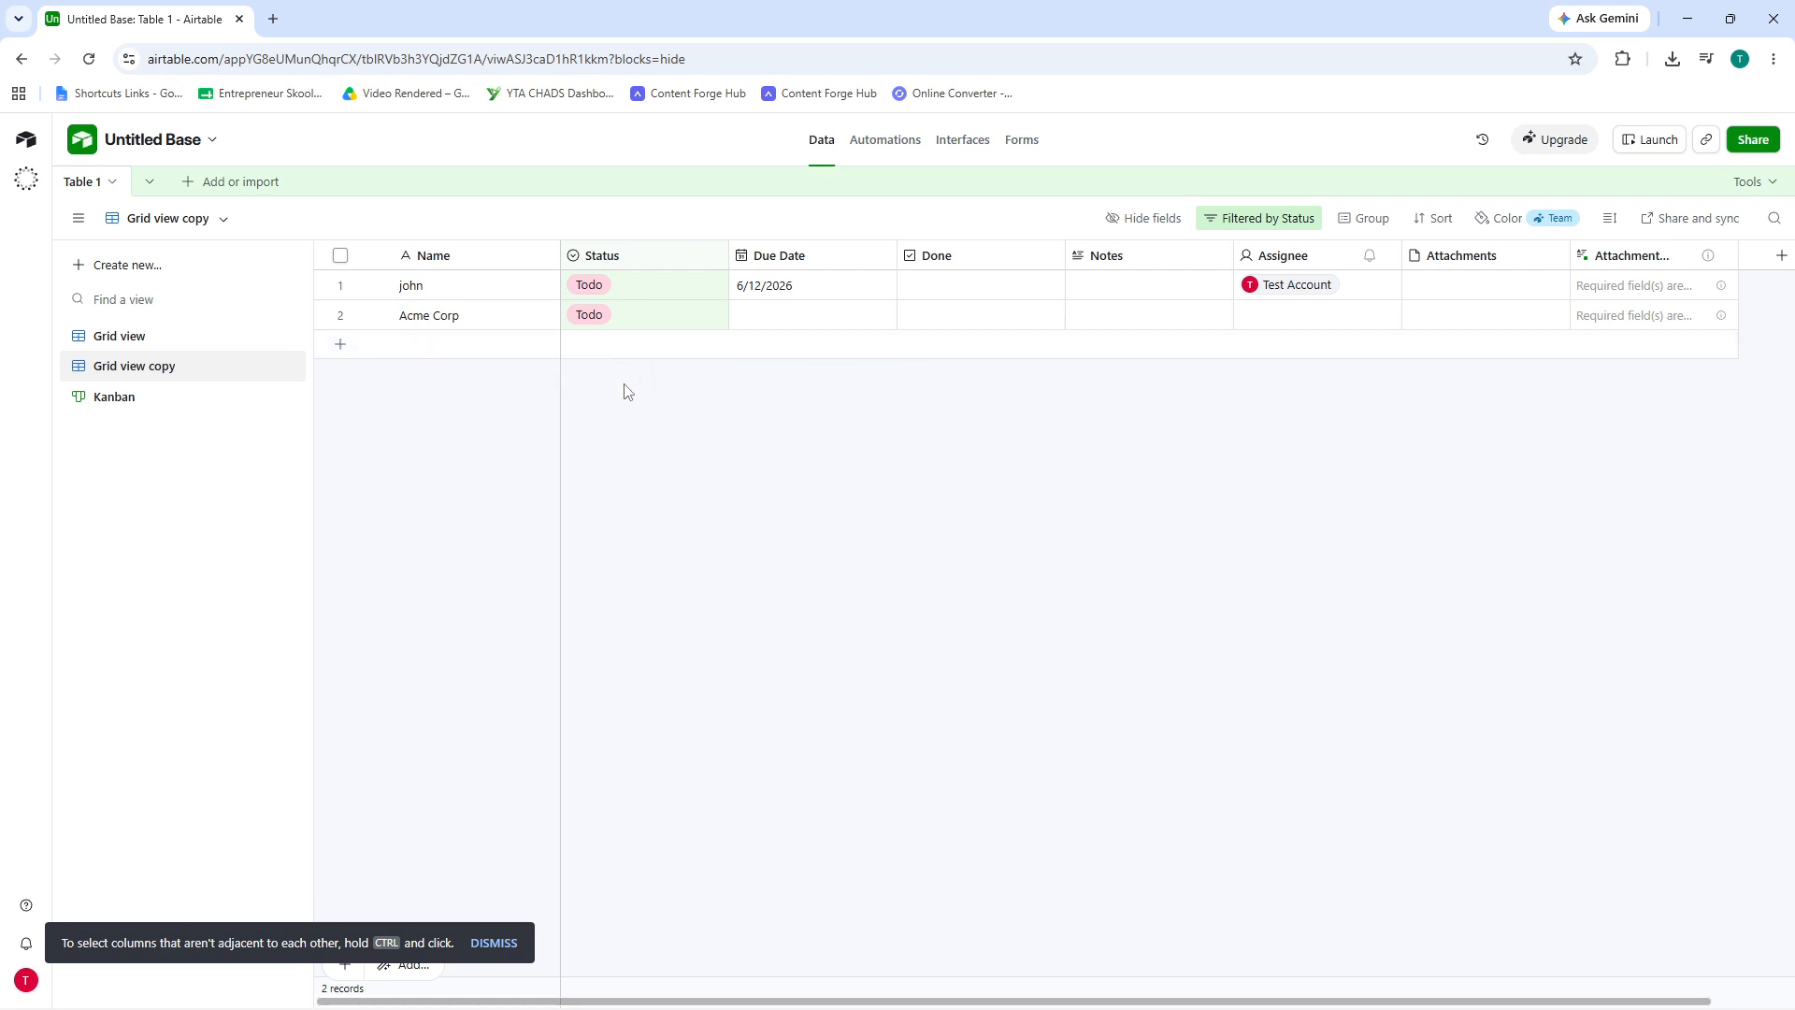
left_click(474, 314)
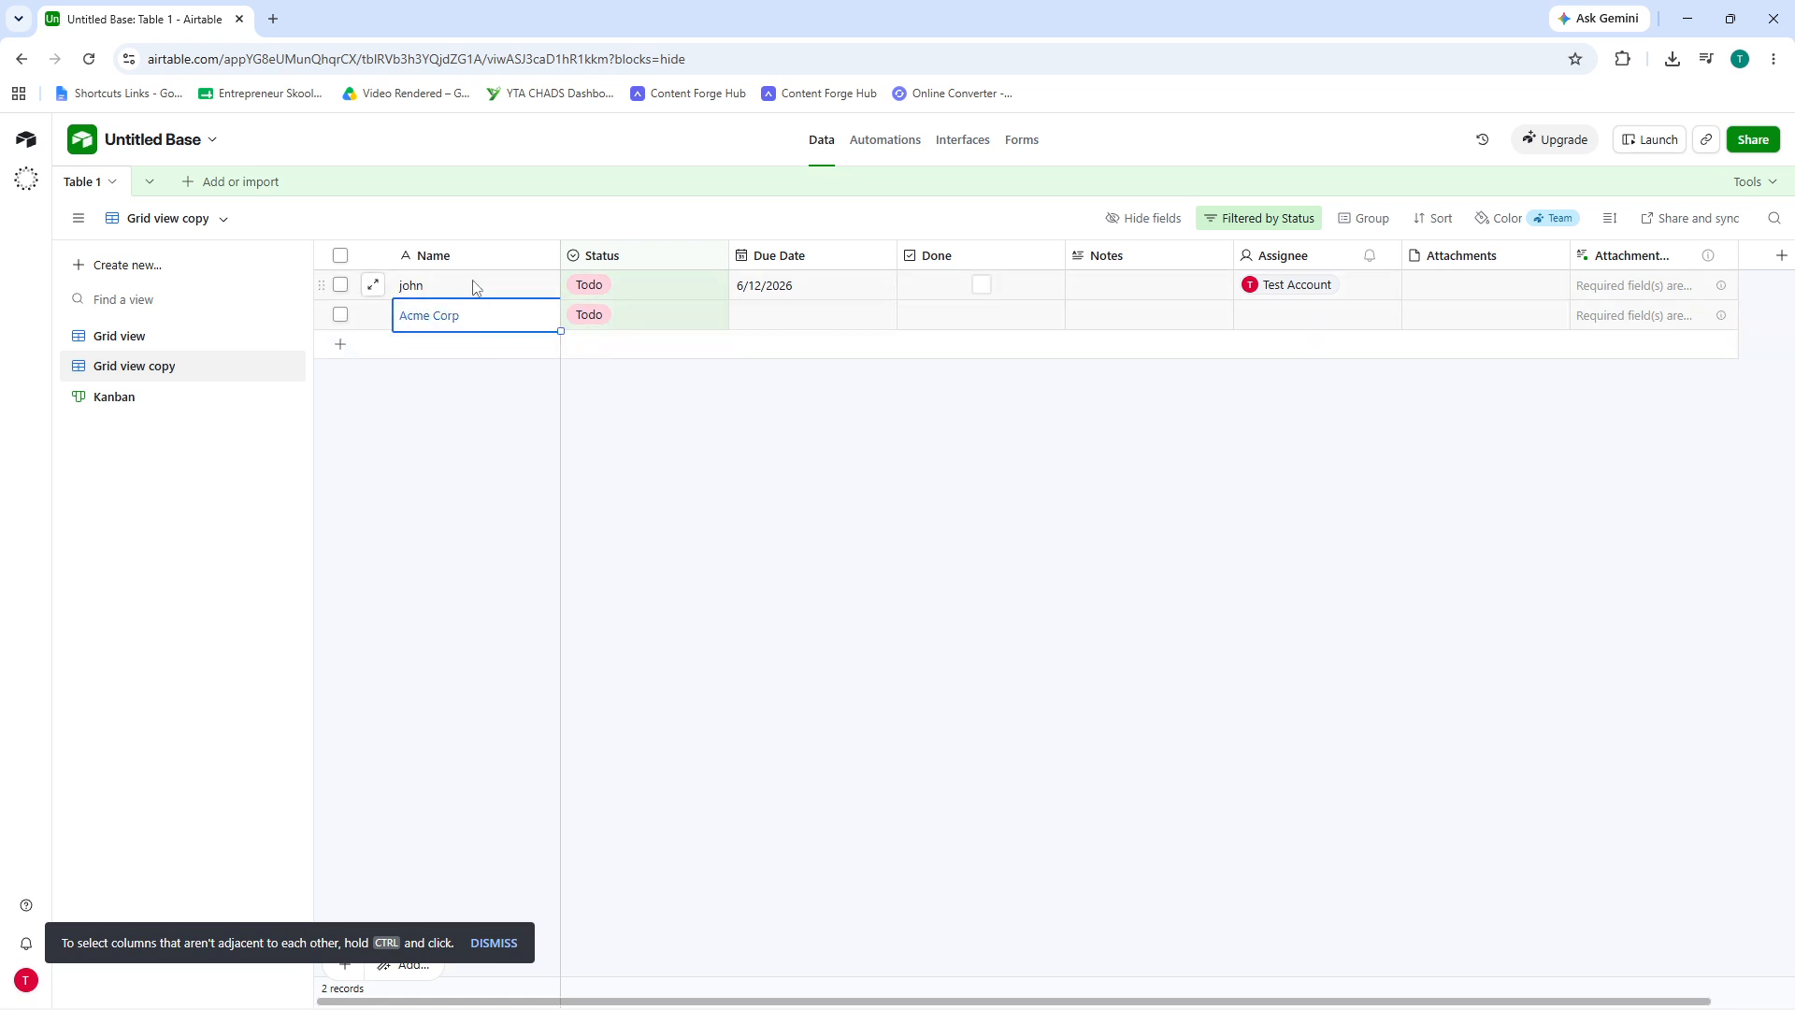
left_click(473, 287)
left_click(473, 312)
left_click(475, 291)
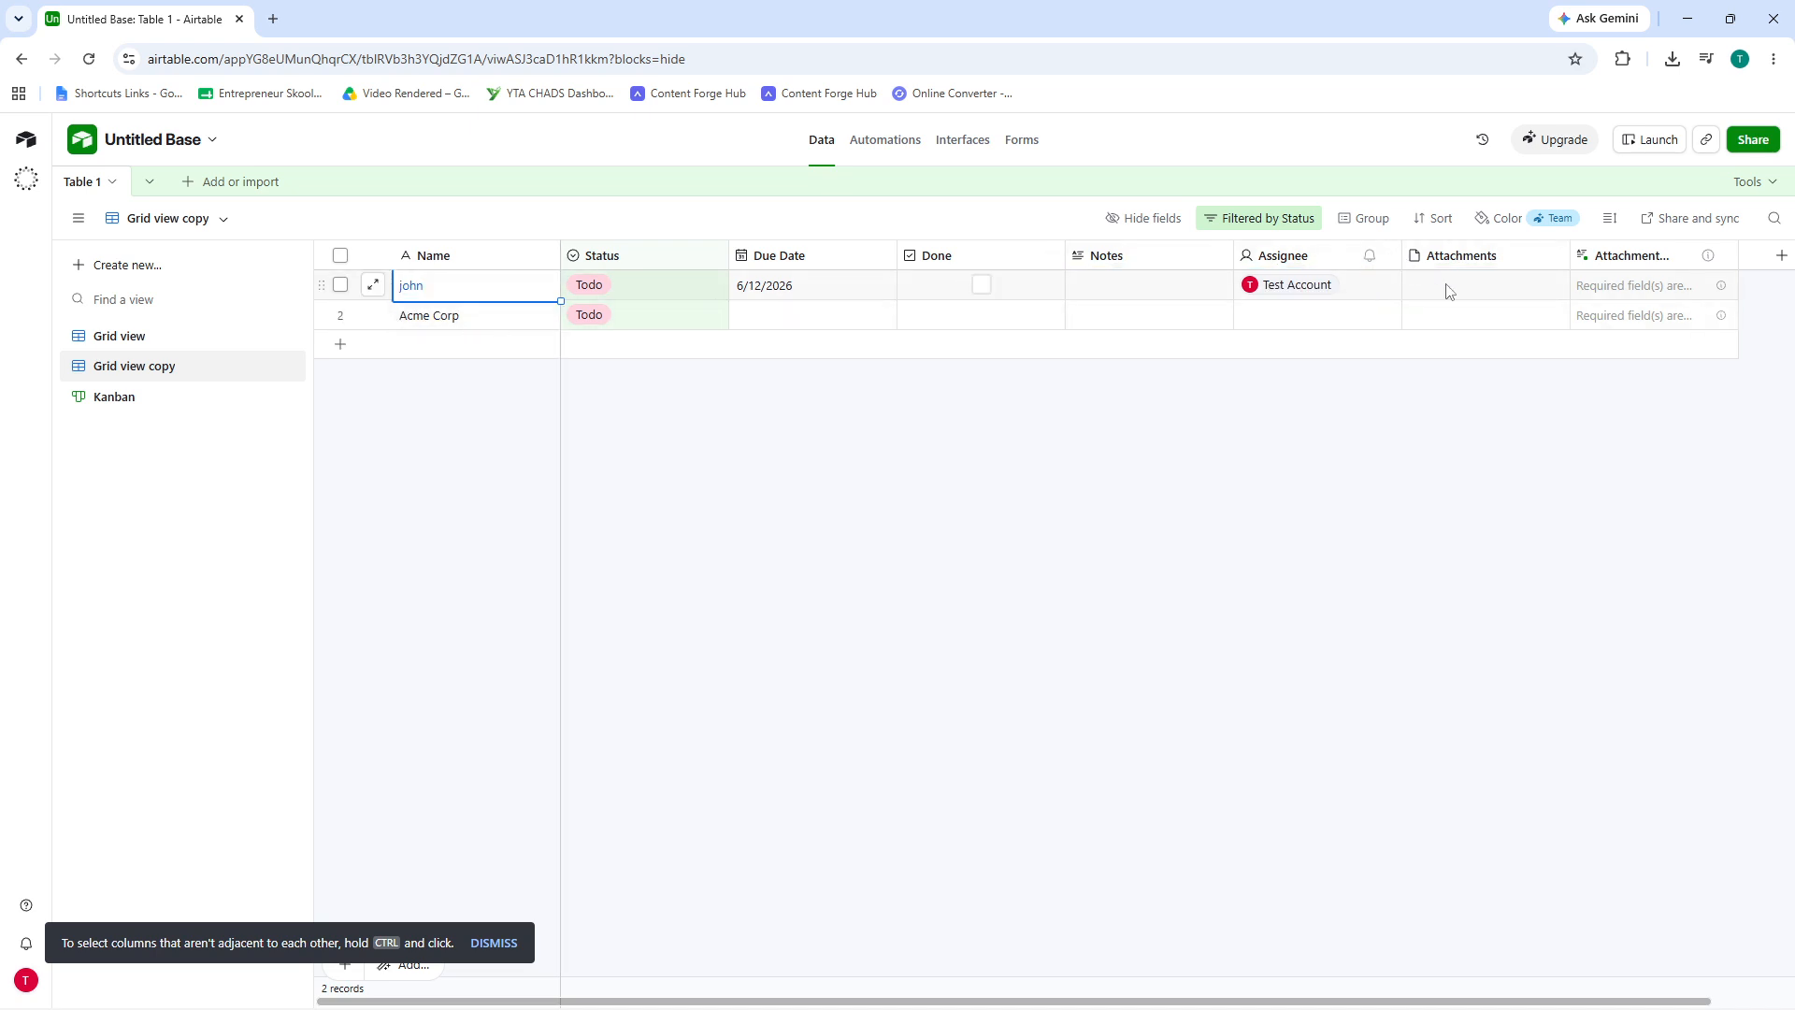
Browse the field agents and standard field types offered for a new field in the table.
left_click(1758, 269)
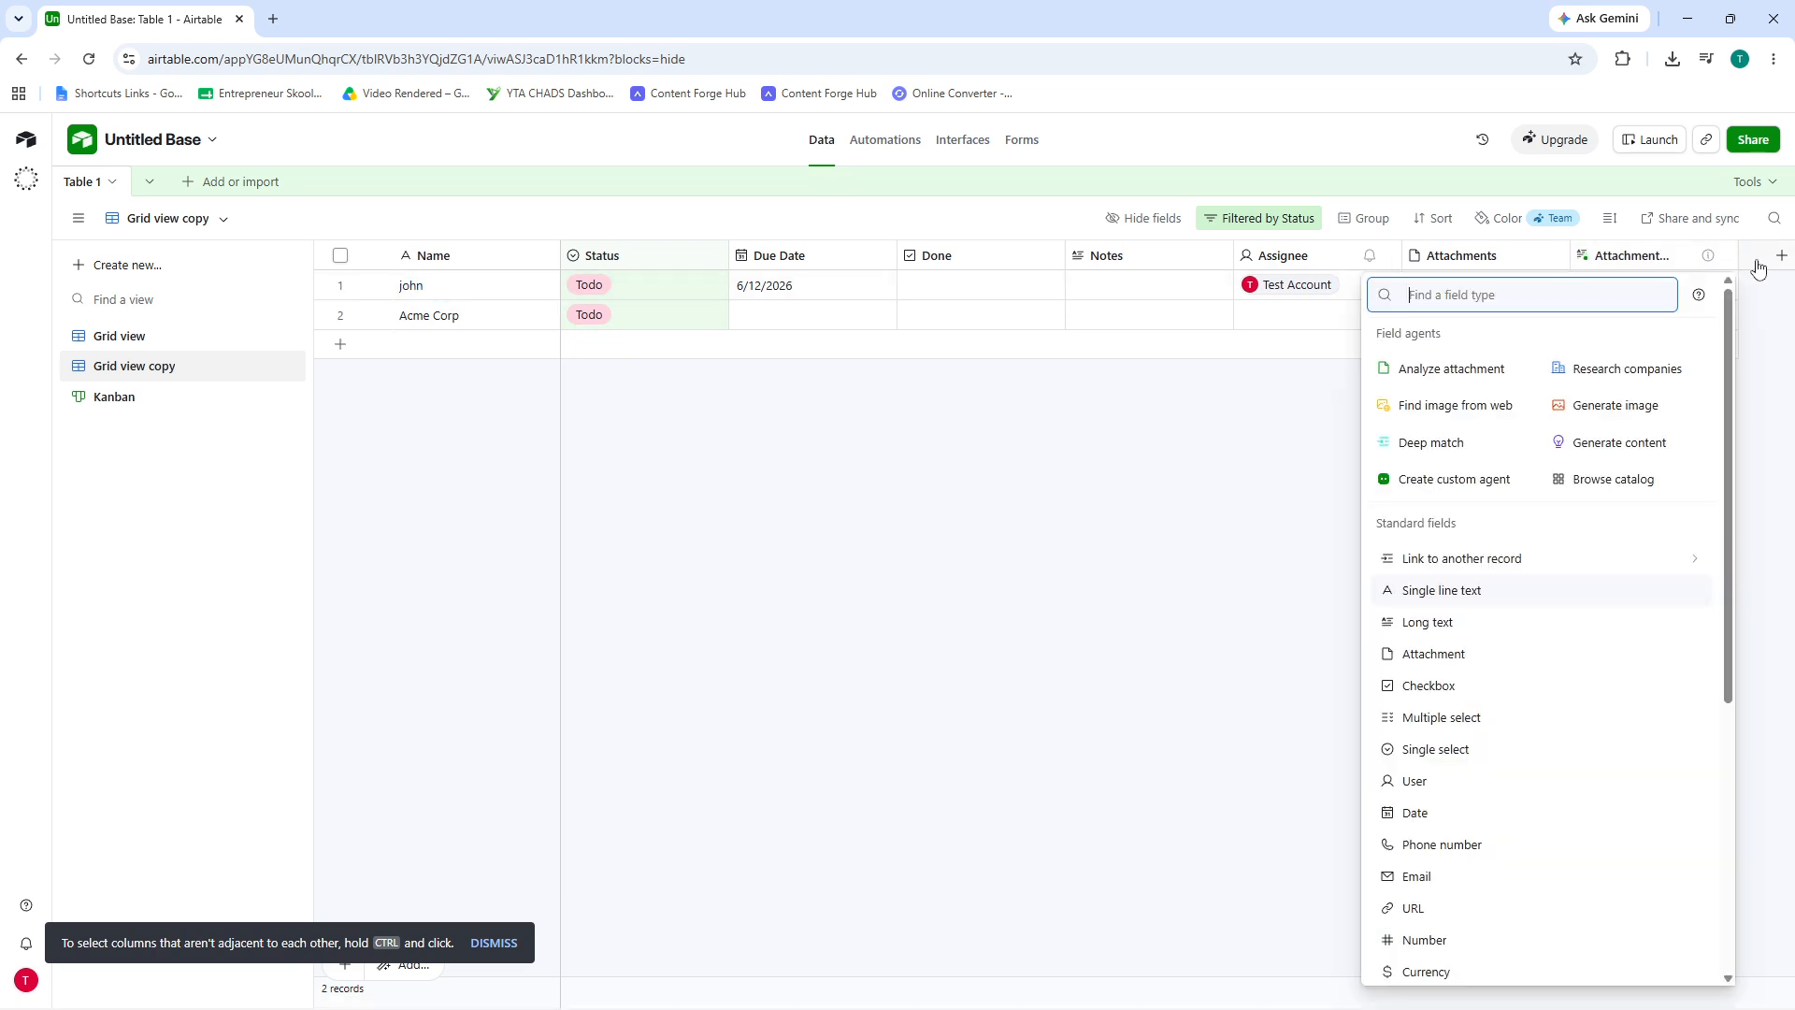
scroll(1470, 655, "down", 4)
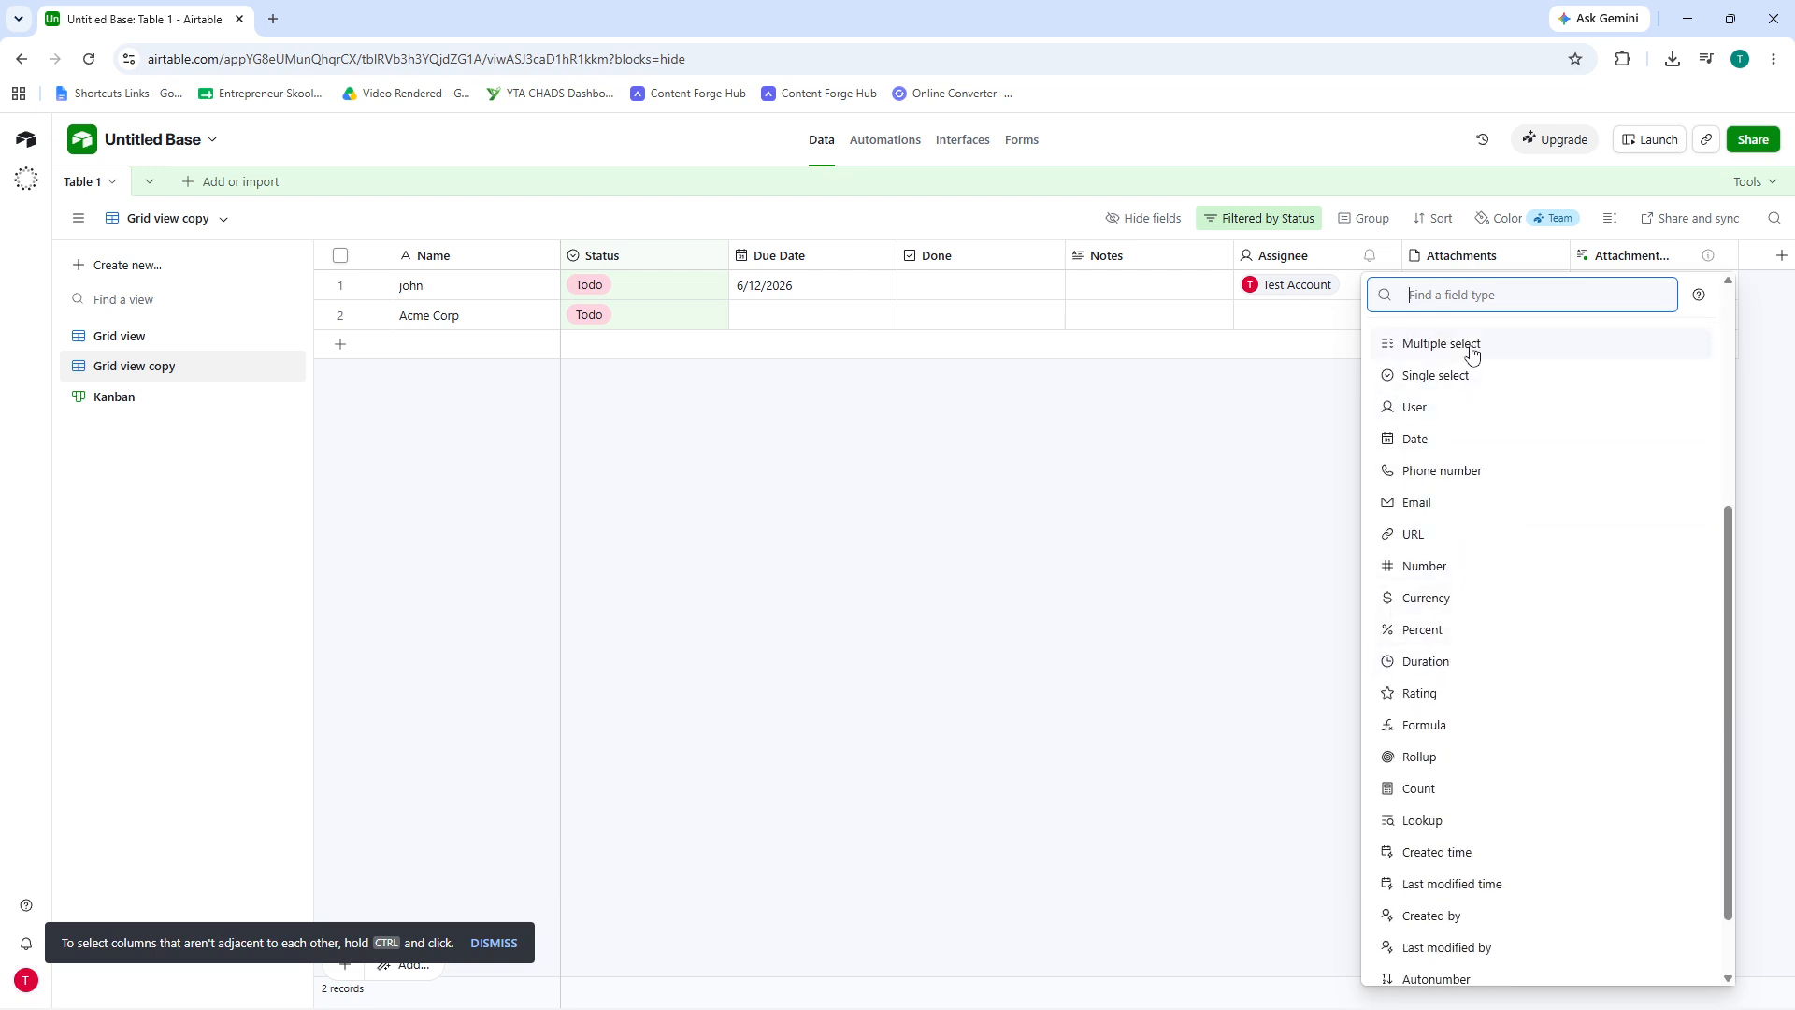
scroll(1449, 524, "down", 1)
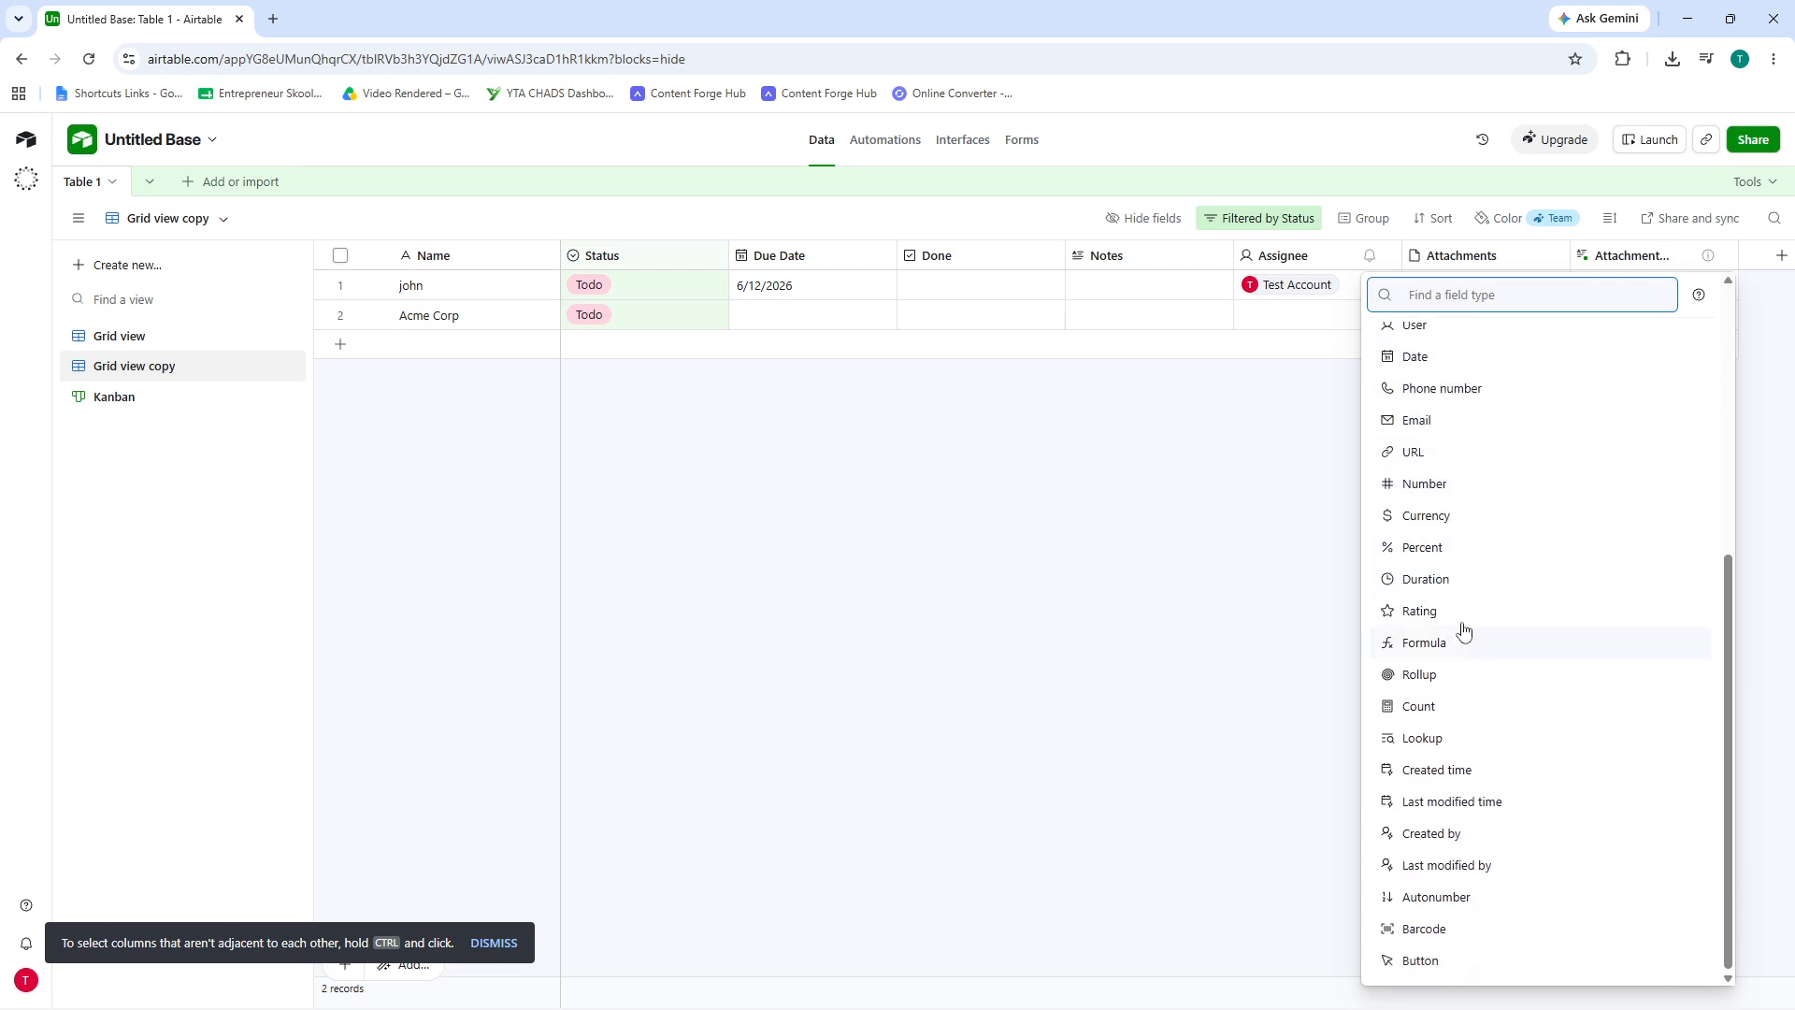
scroll(1480, 605, "up", 4)
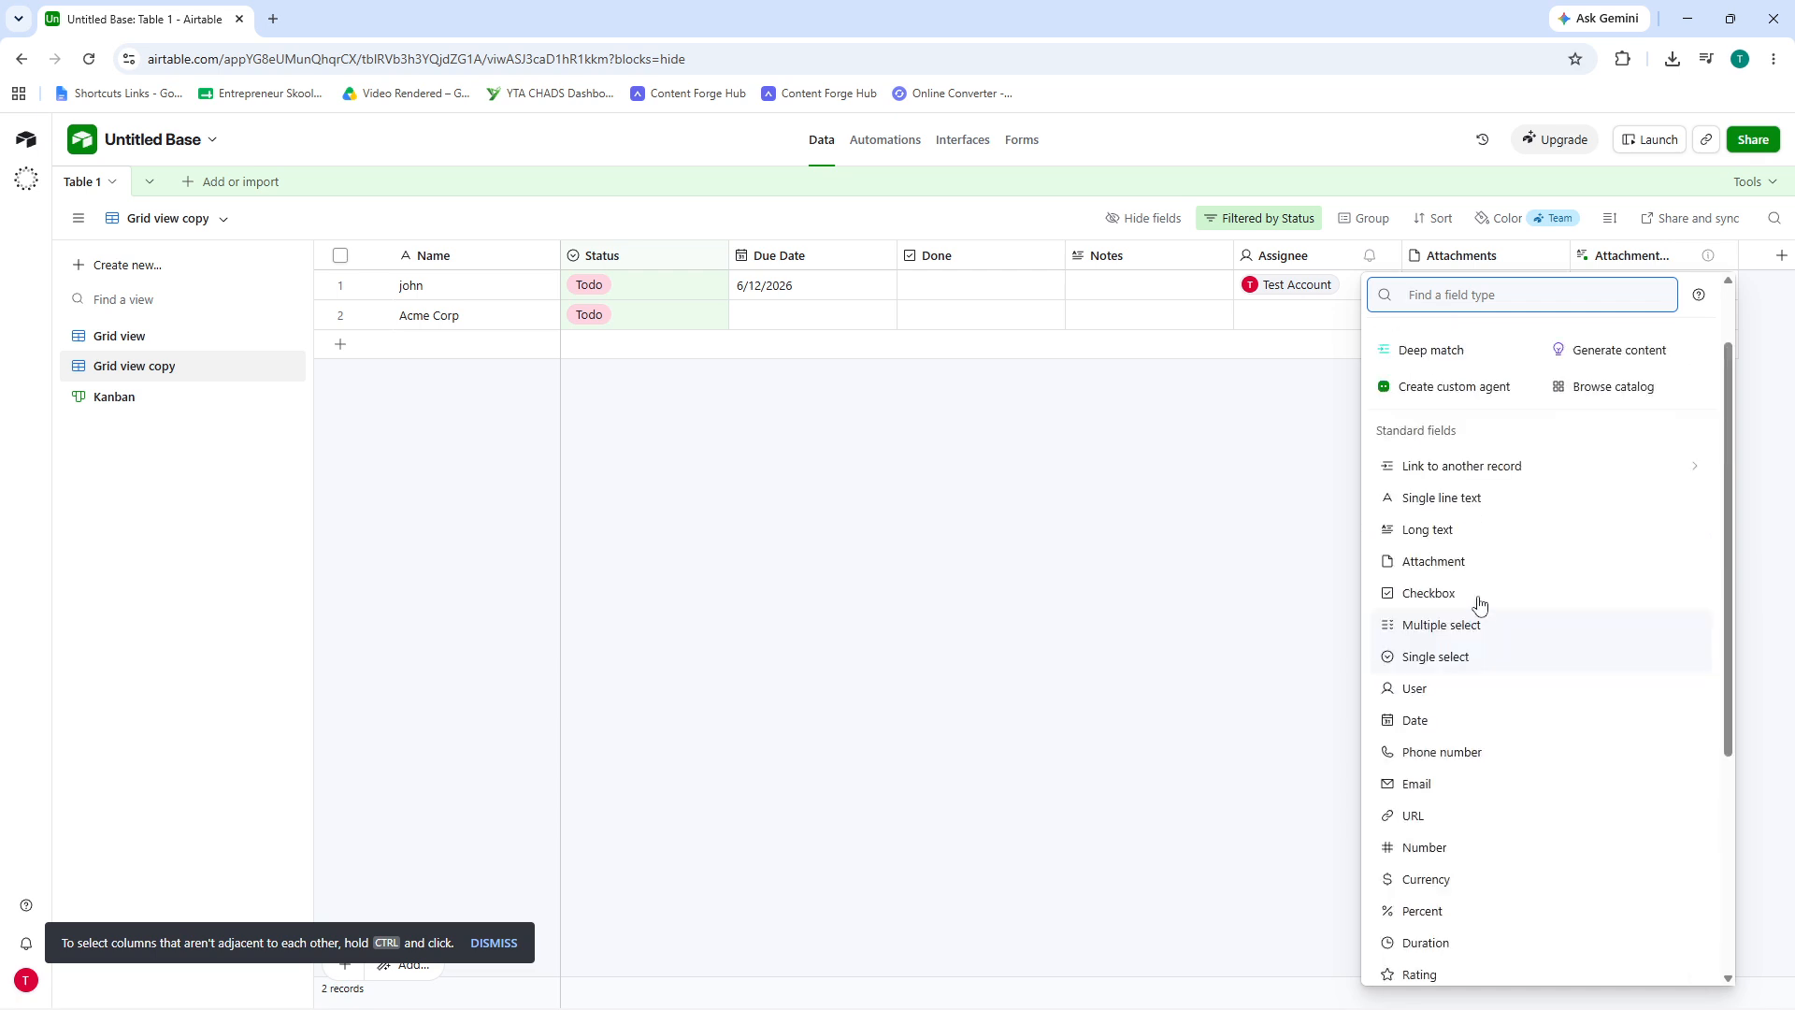
scroll(1480, 605, "up", 1)
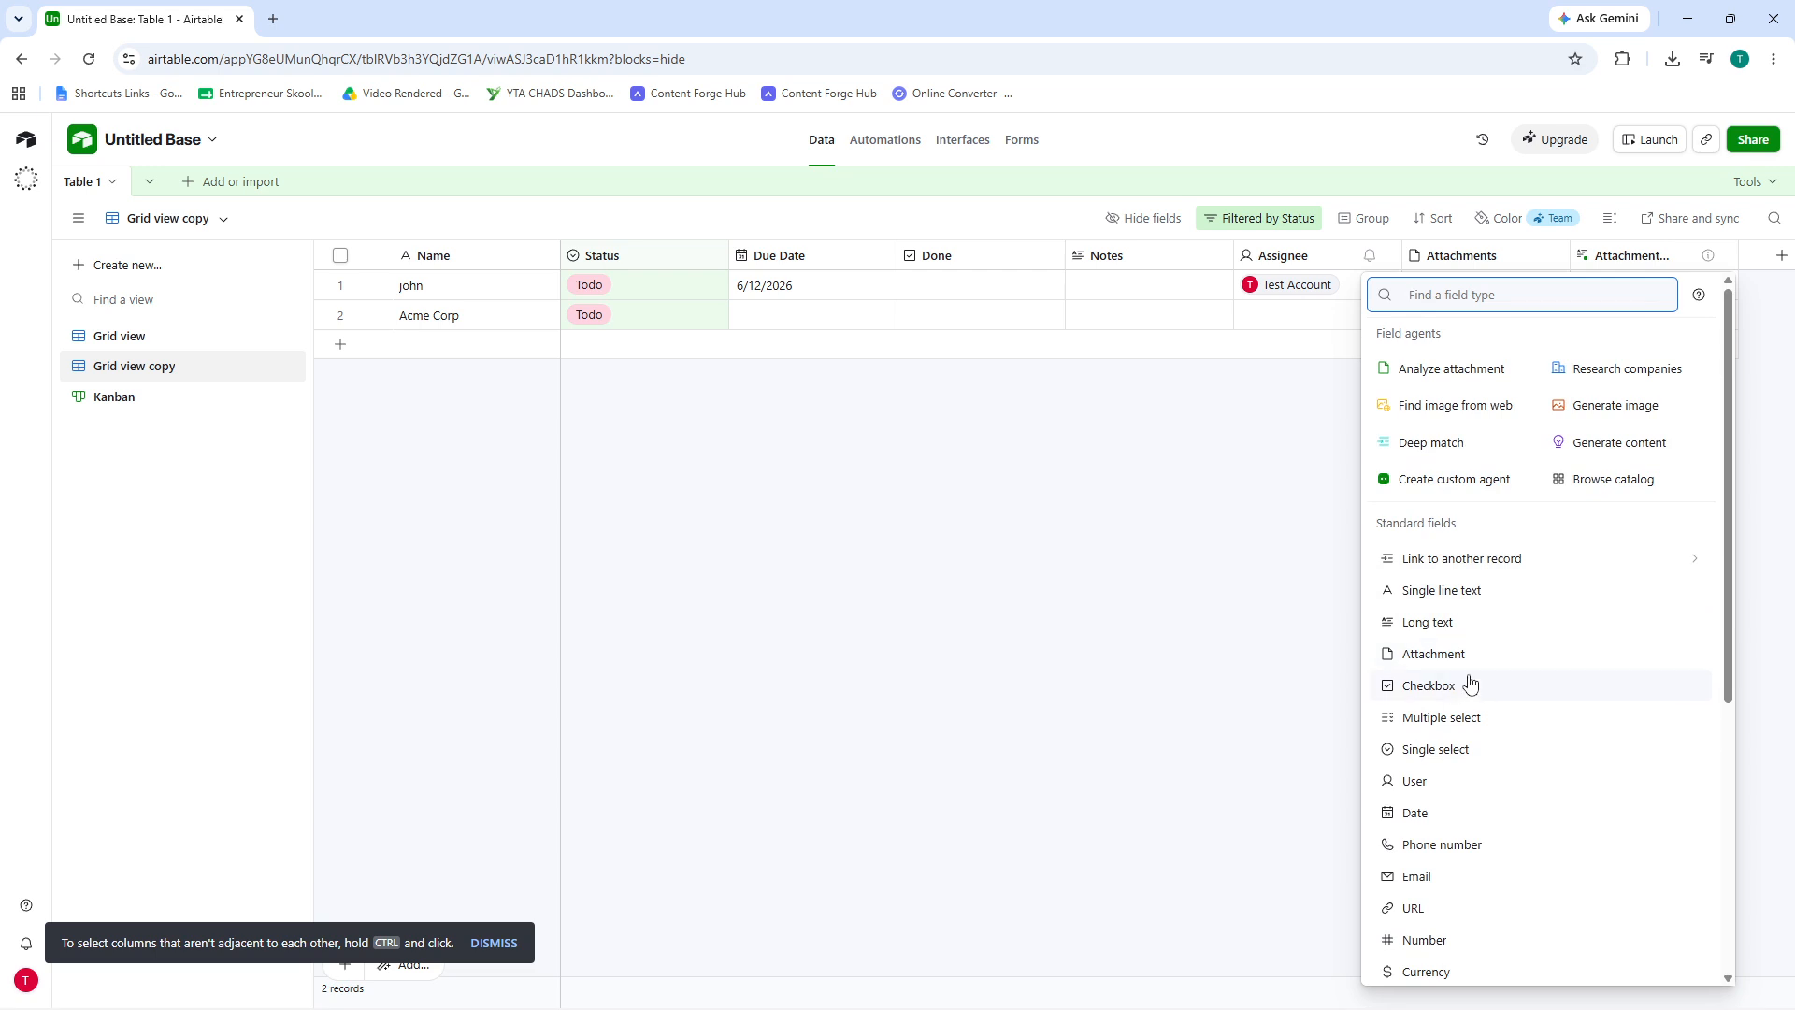
Inspect the Due Date field's date settings and the calendar picker in the first record's Due Date cell.
left_click(862, 266)
double_click(862, 266)
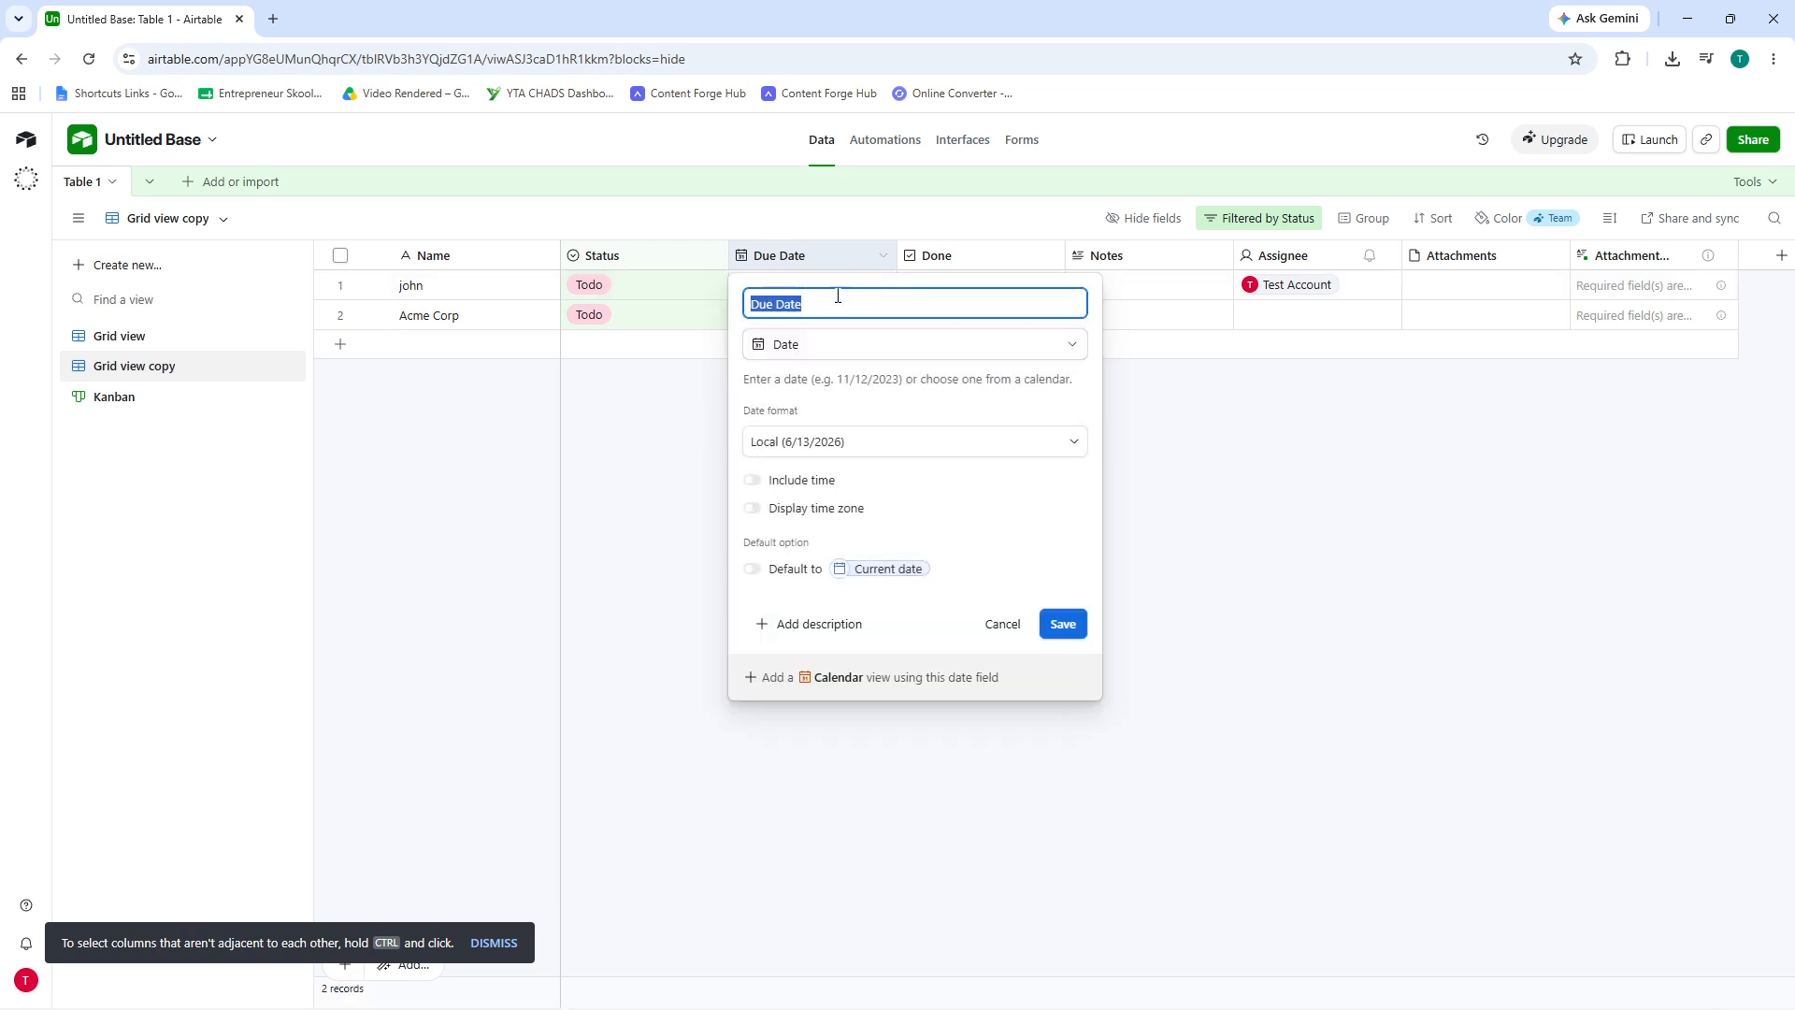
left_click(617, 481)
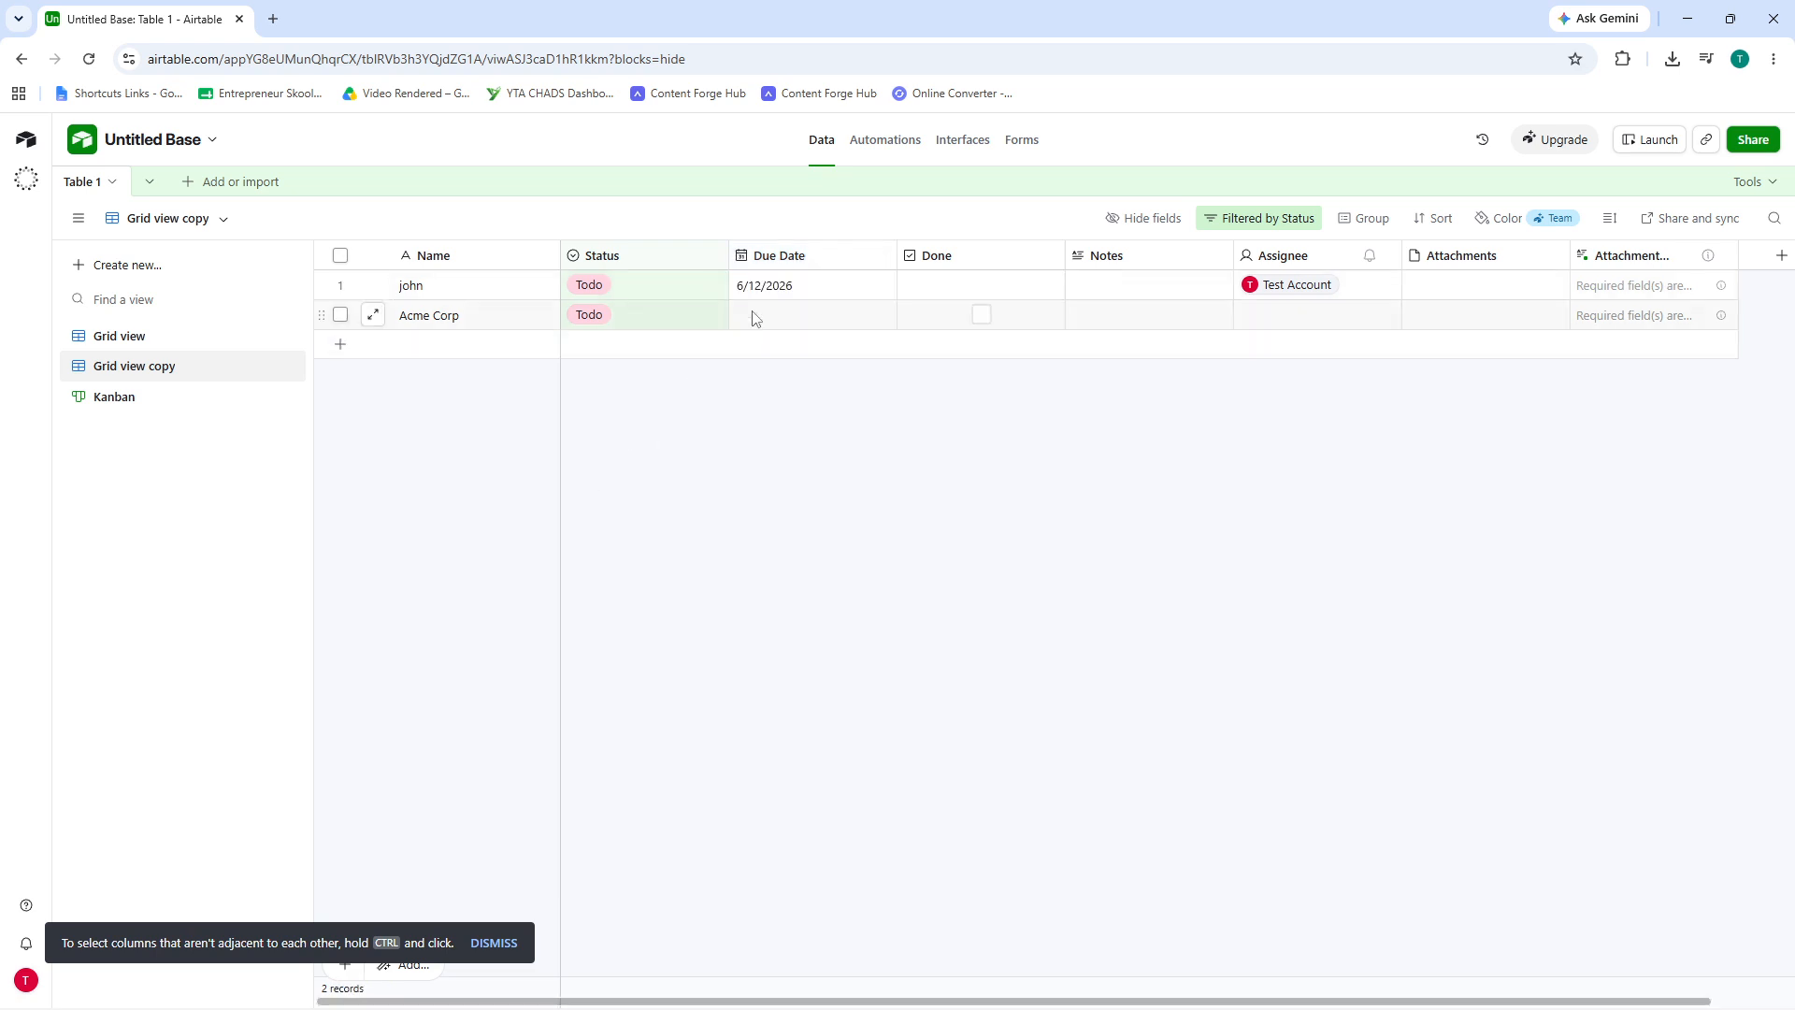
left_click(813, 288)
left_click(814, 285)
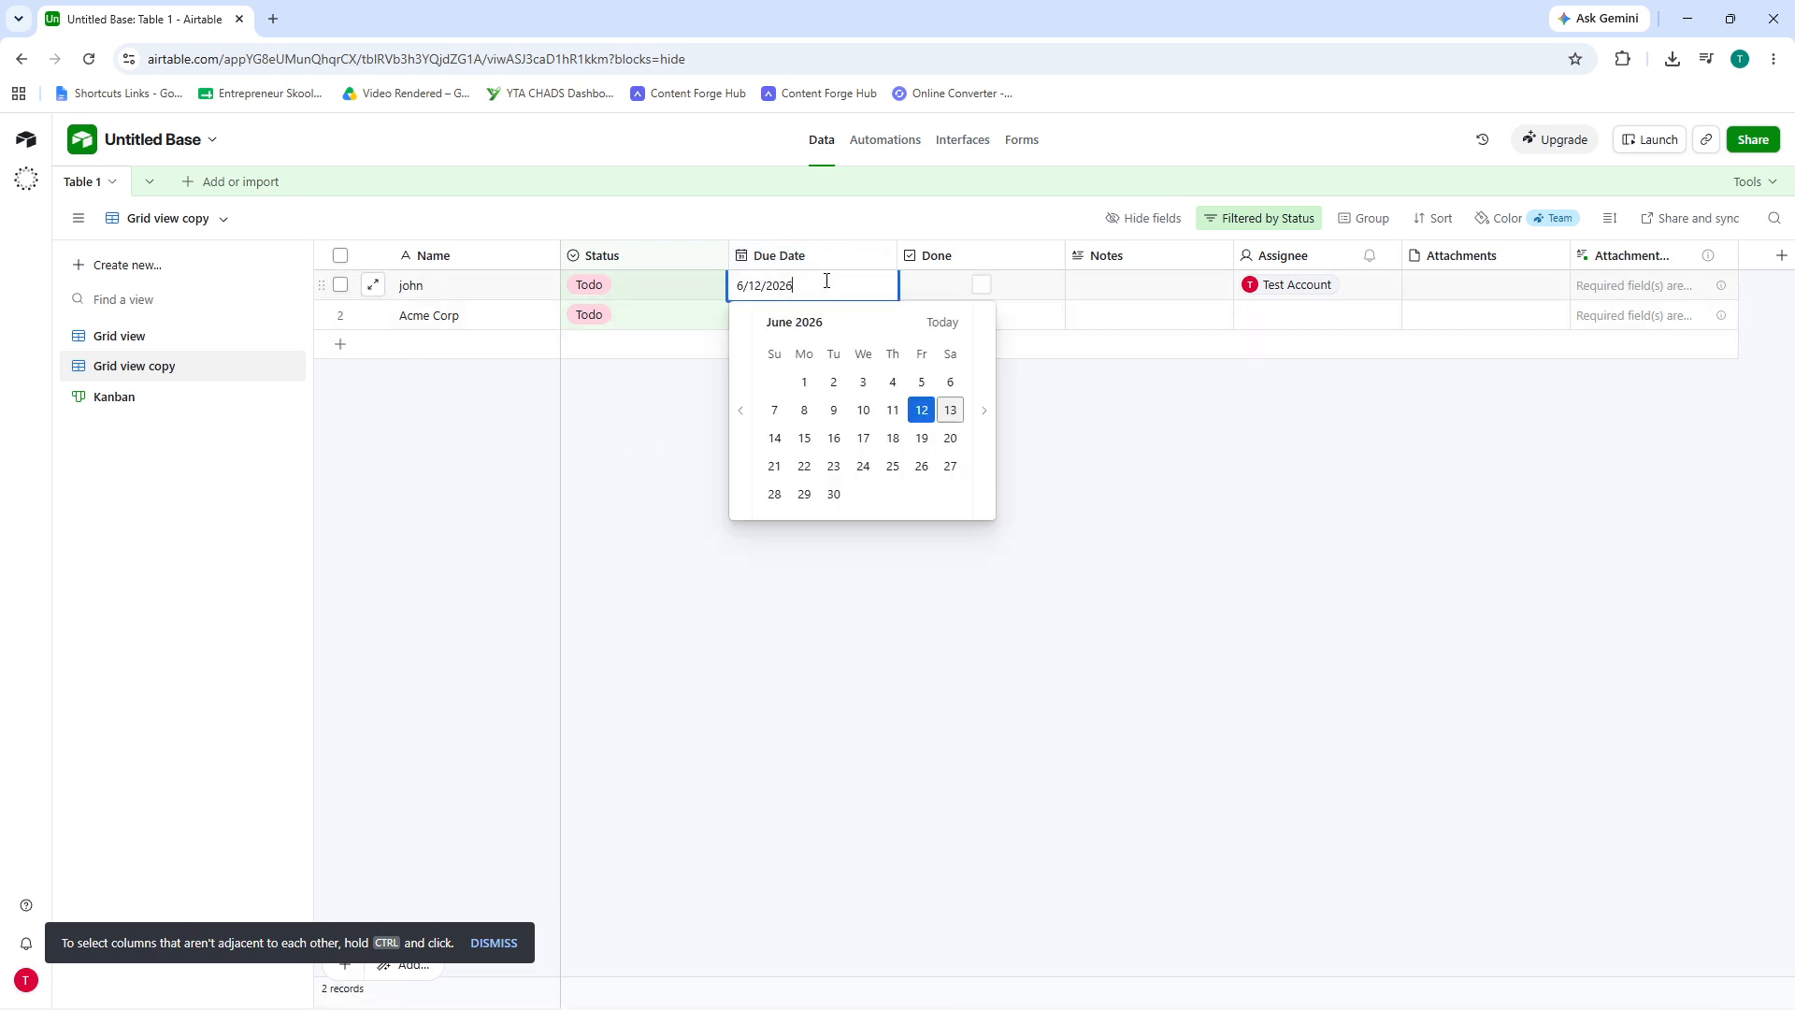
Review the list of standard field types for a new field again, and close it without adding one.
left_click(1773, 264)
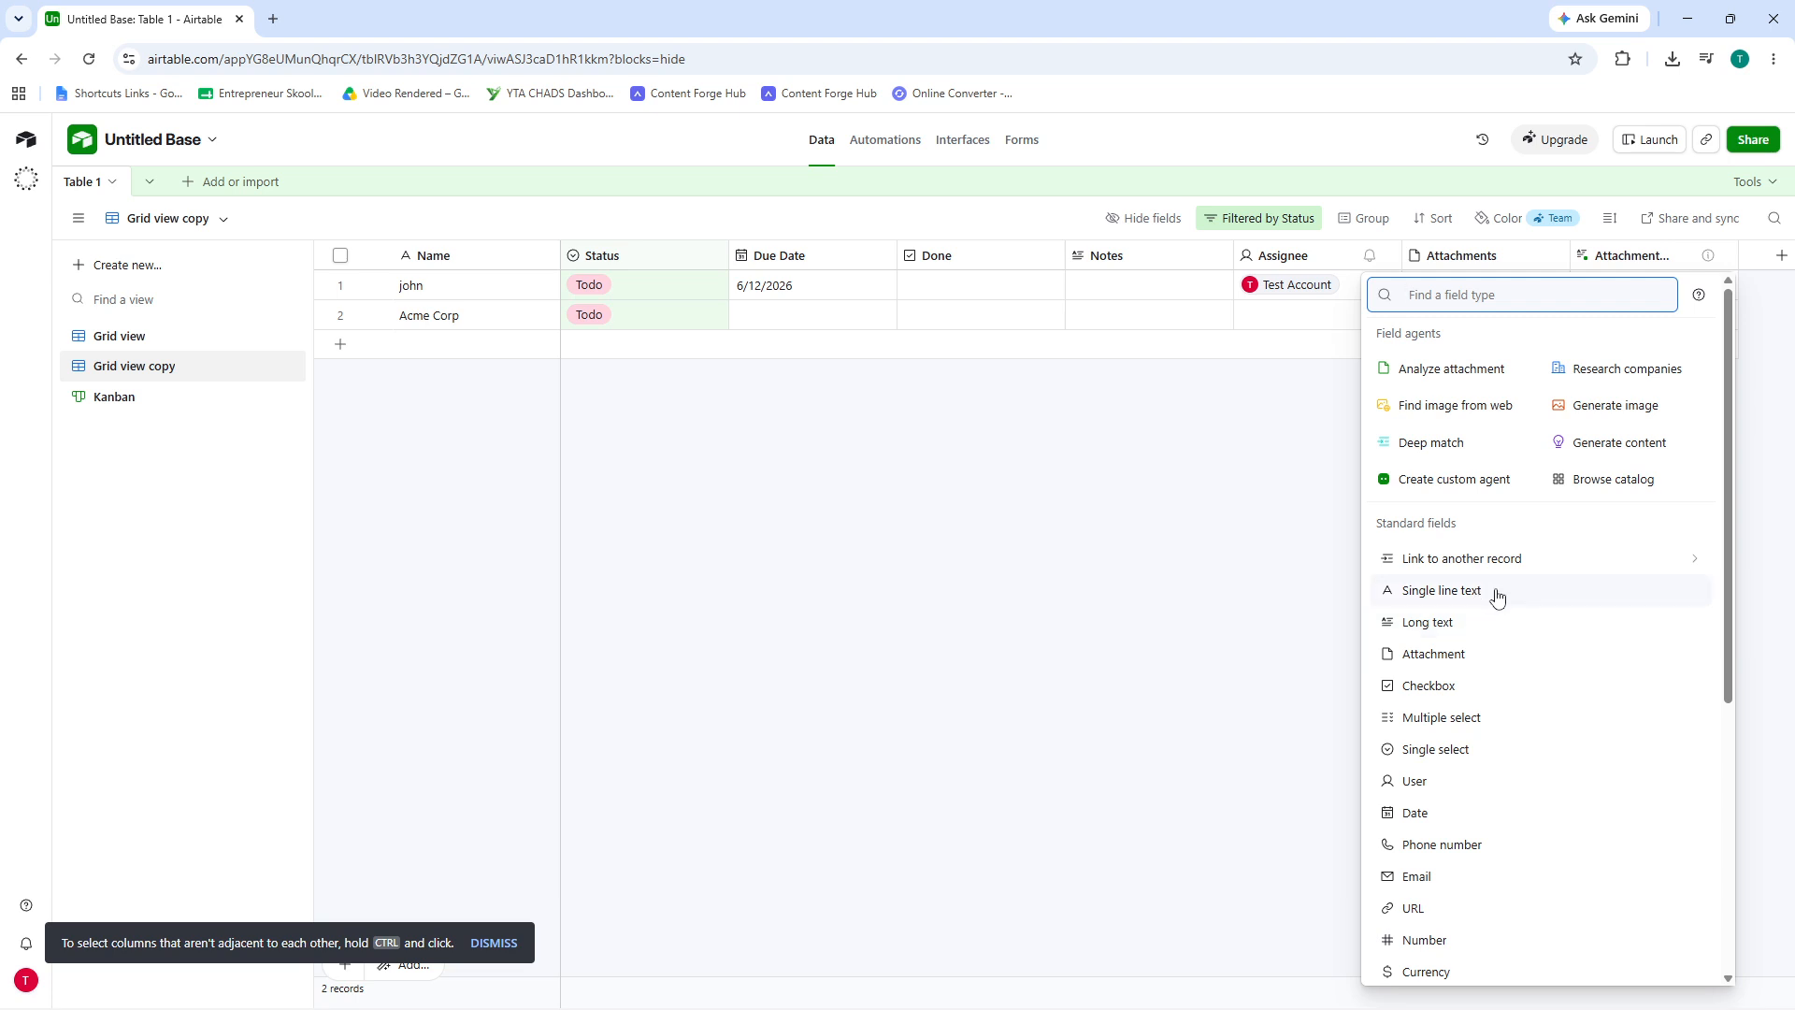
scroll(1522, 725, "down", 2)
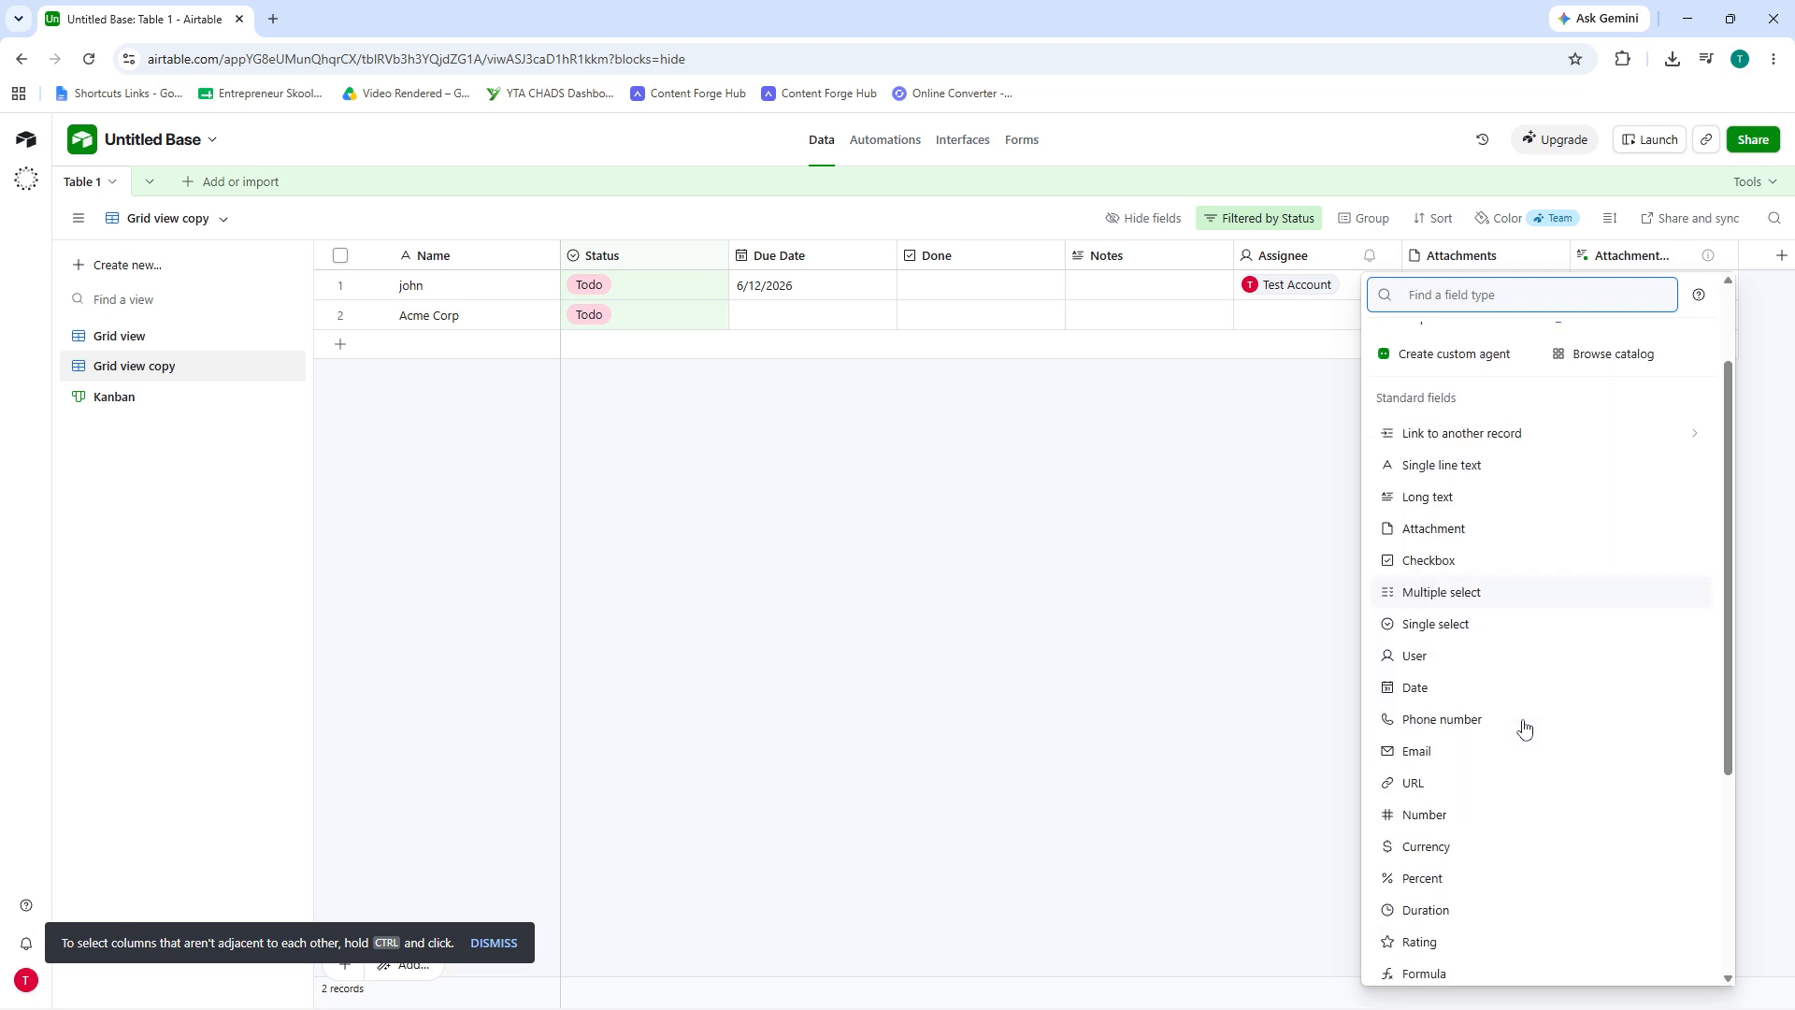
scroll(1522, 727, "down", 2)
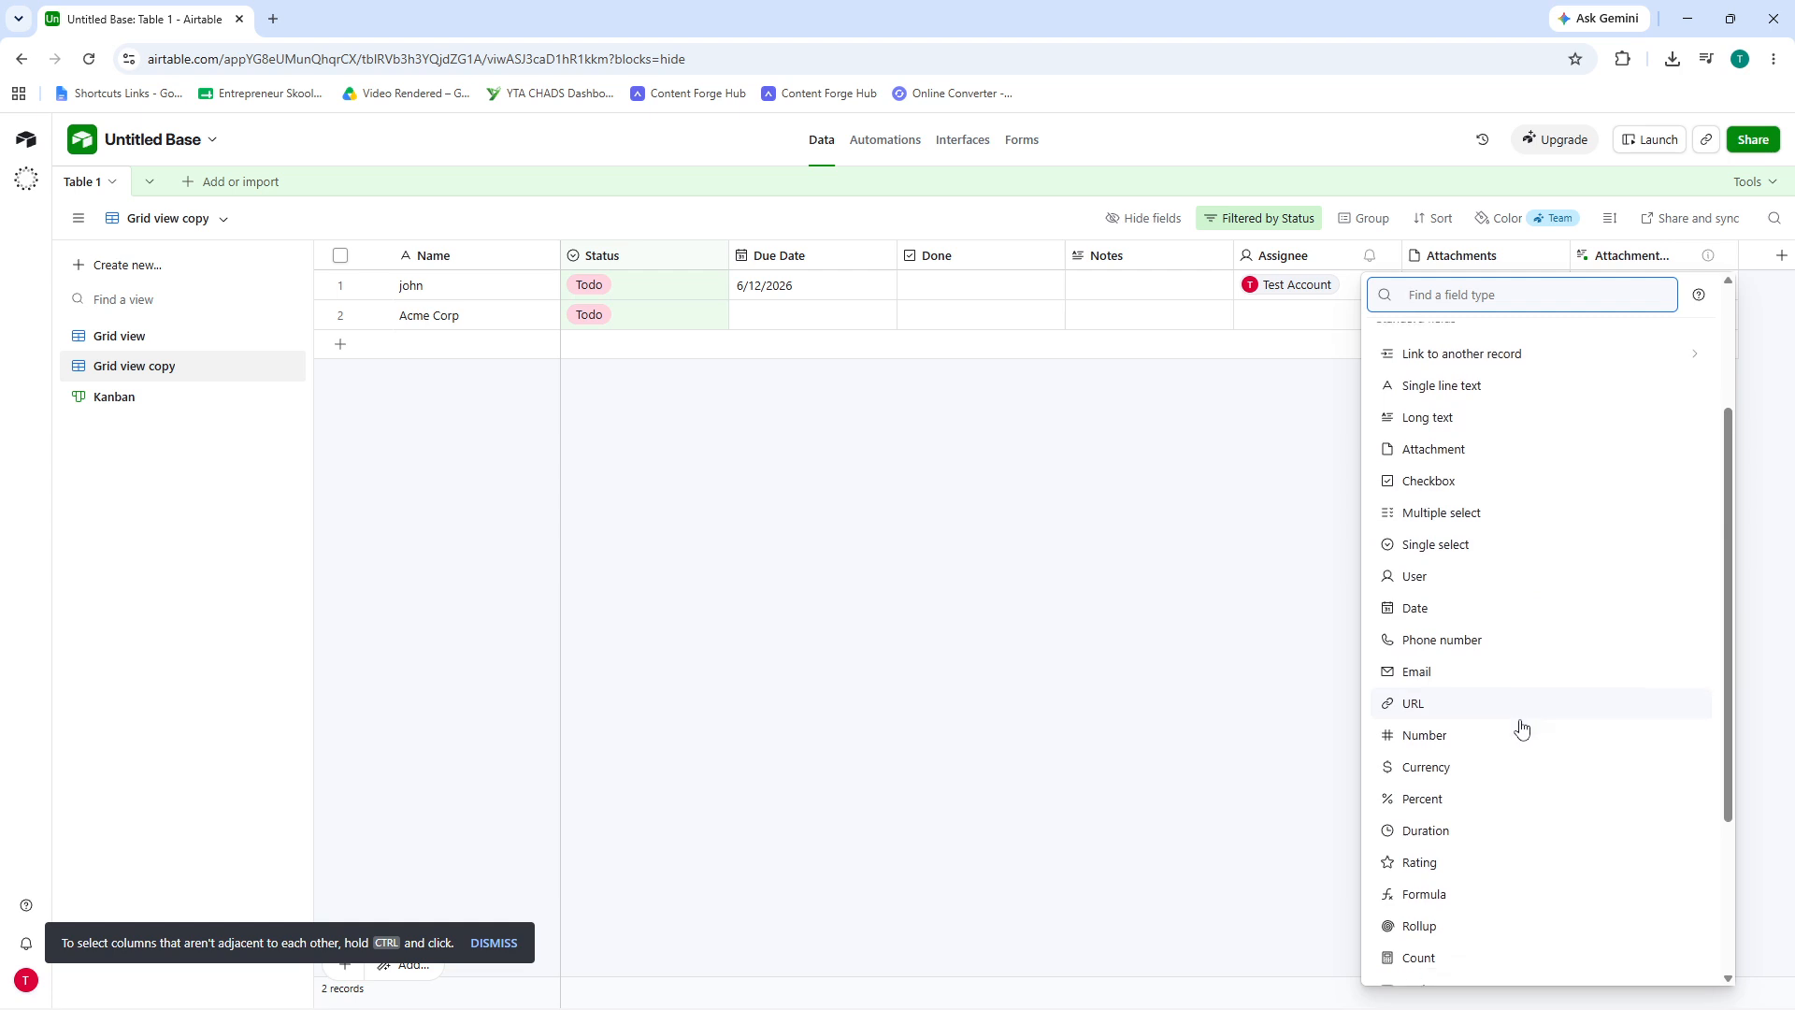
scroll(1522, 727, "down", 1)
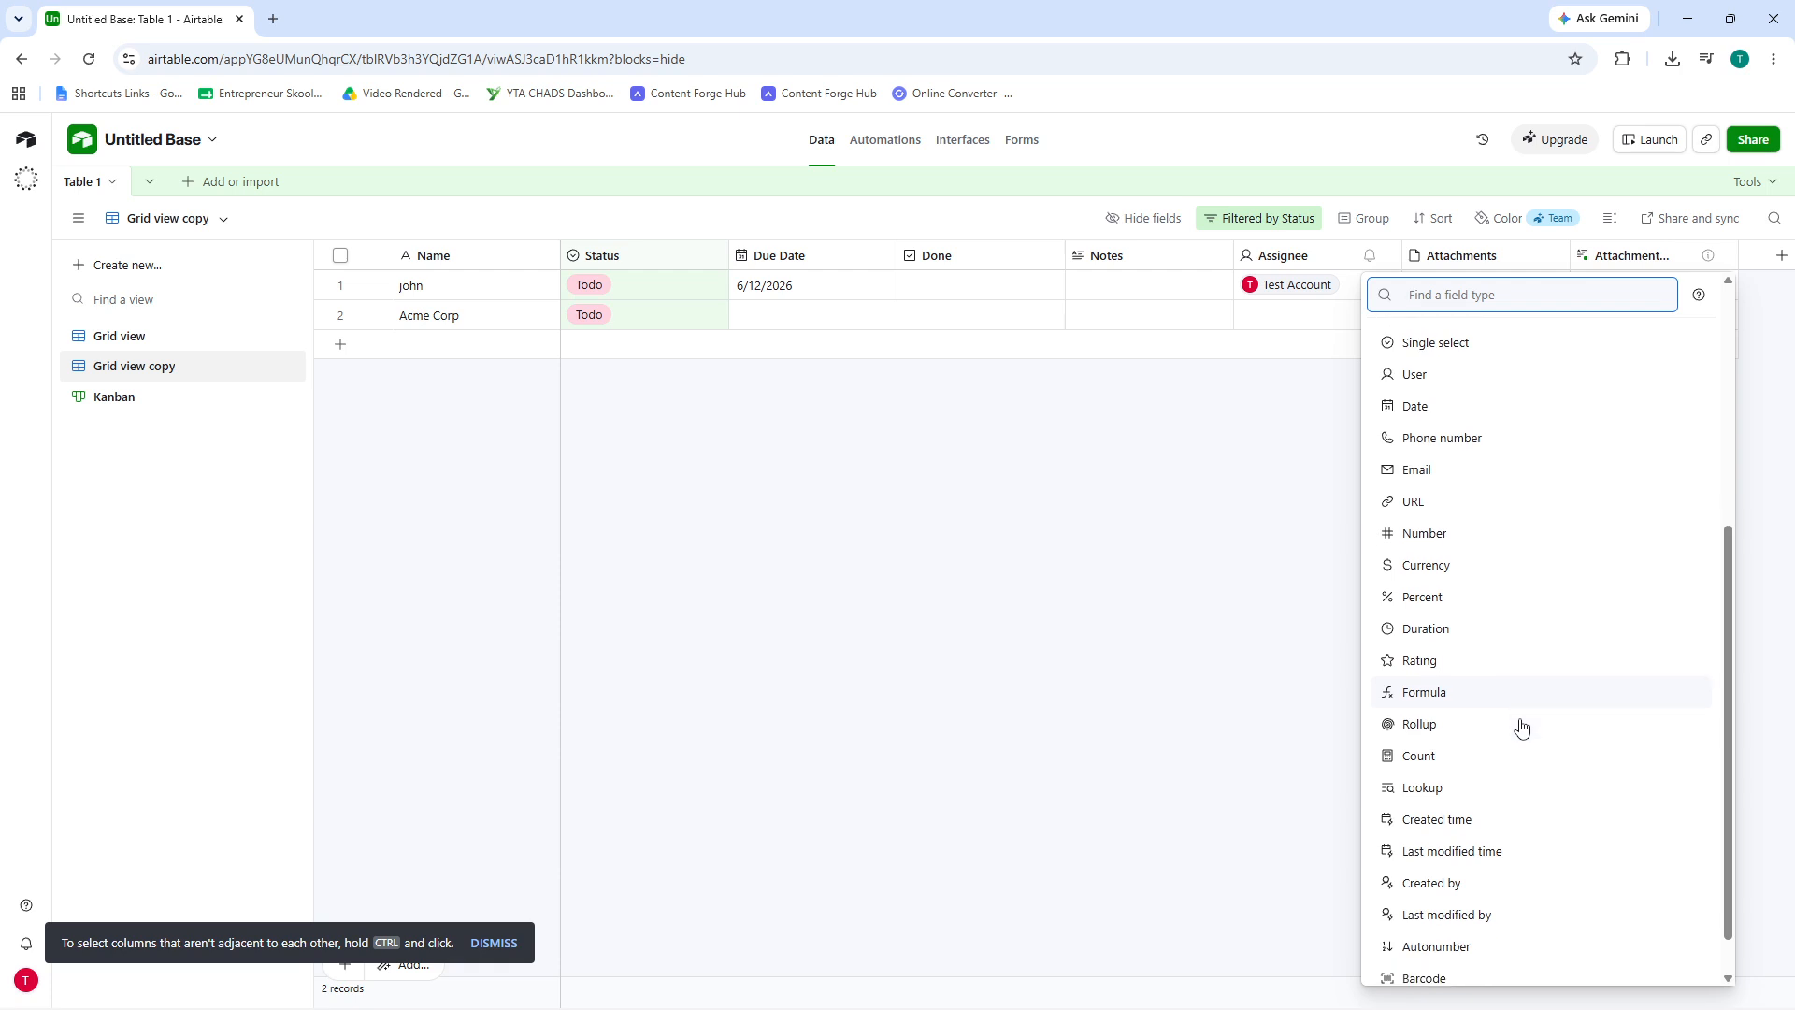
scroll(1520, 723, "up", 5)
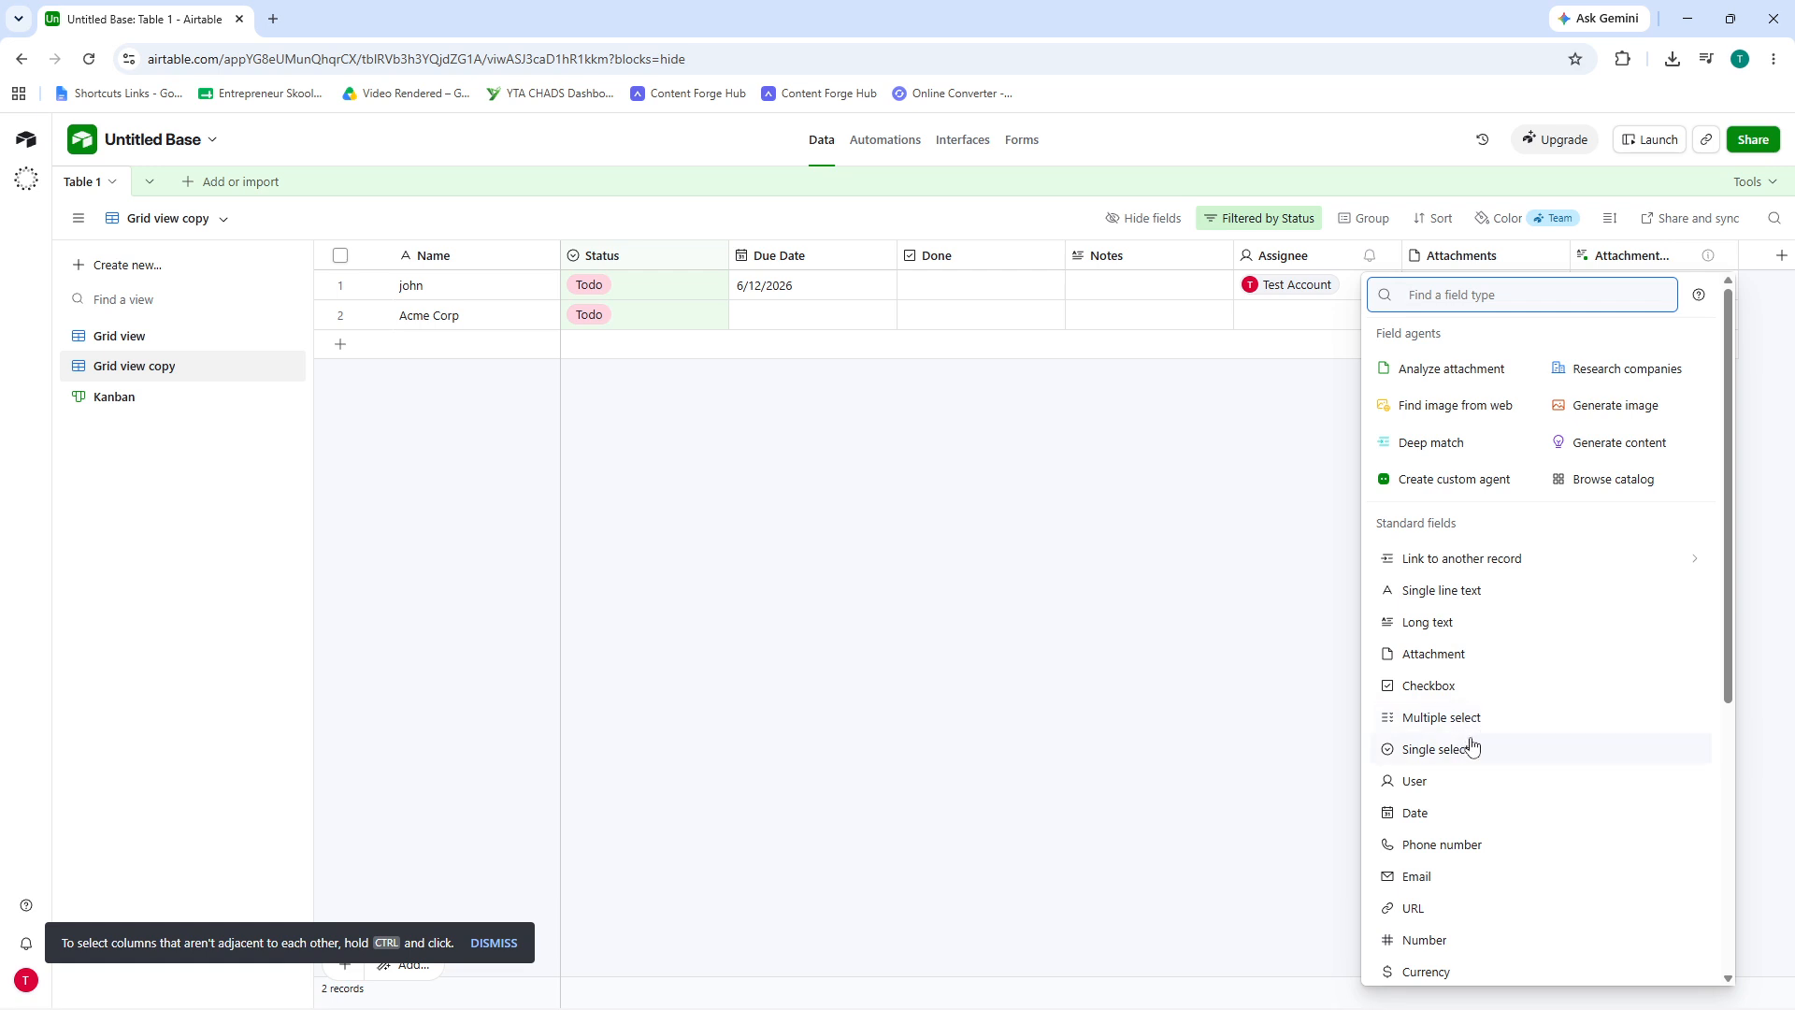
left_click(1075, 520)
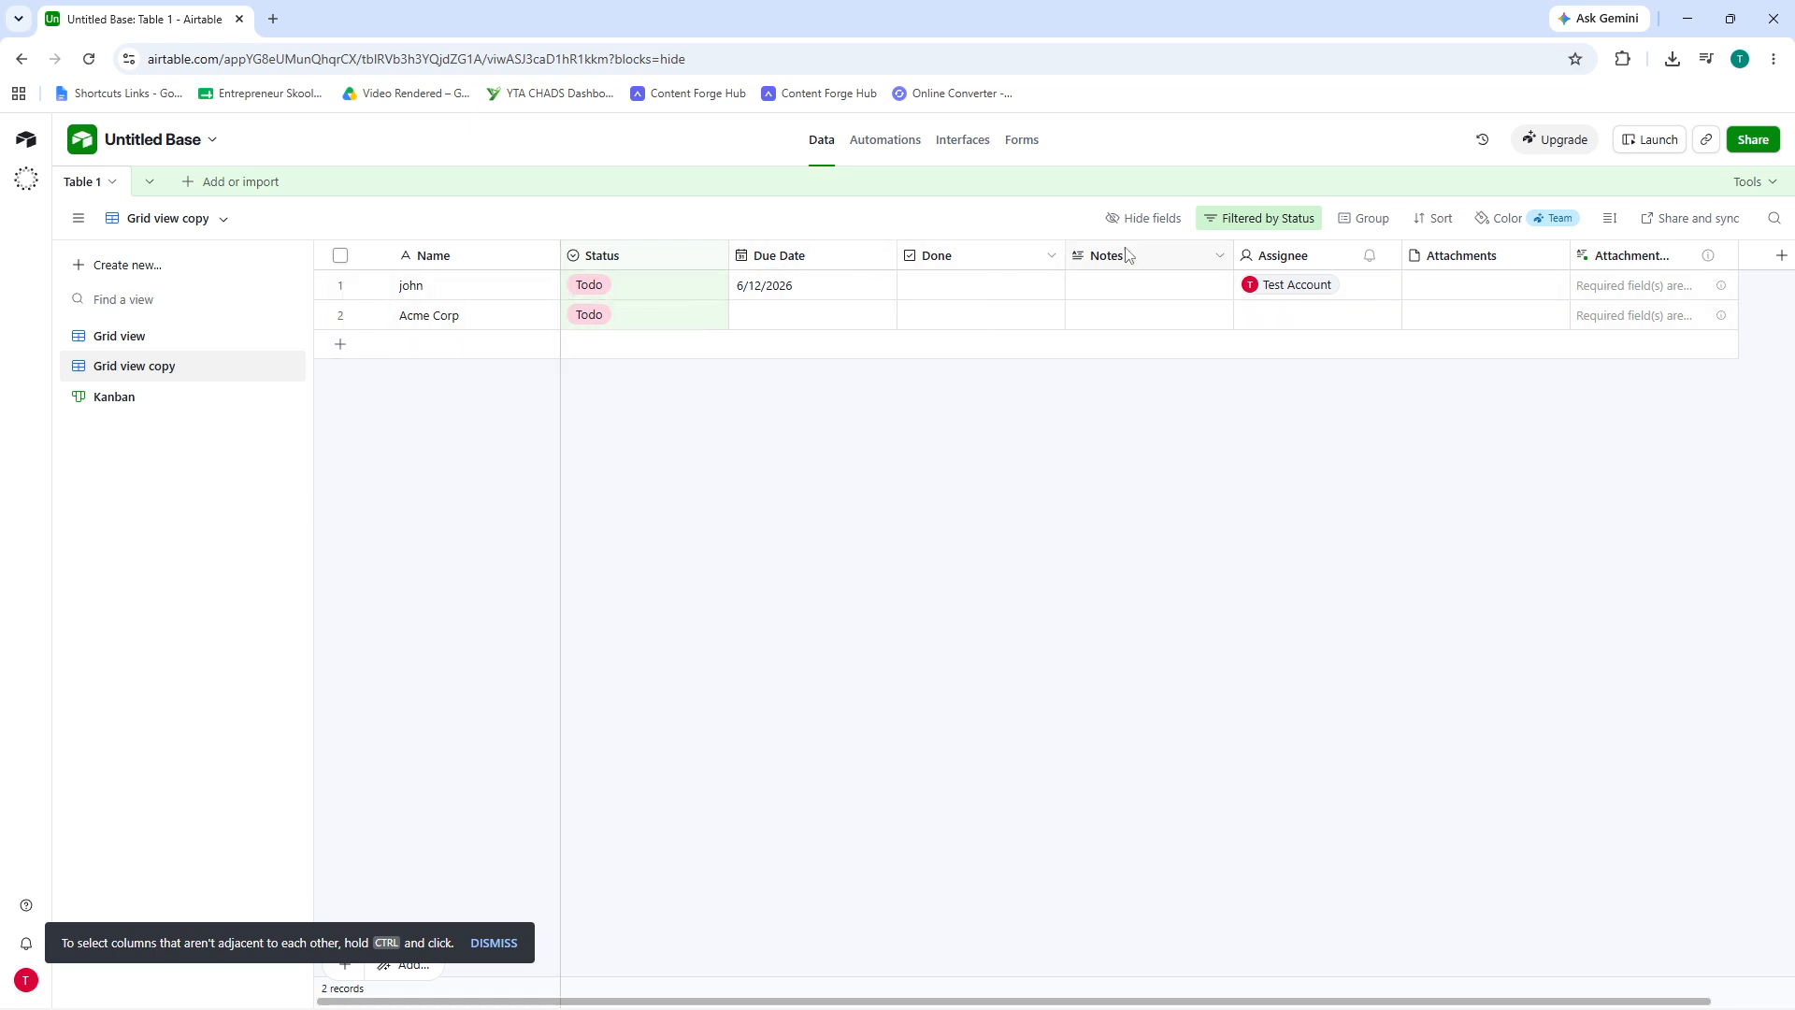
Add two records with blank names at the end of the table.
left_click(416, 348)
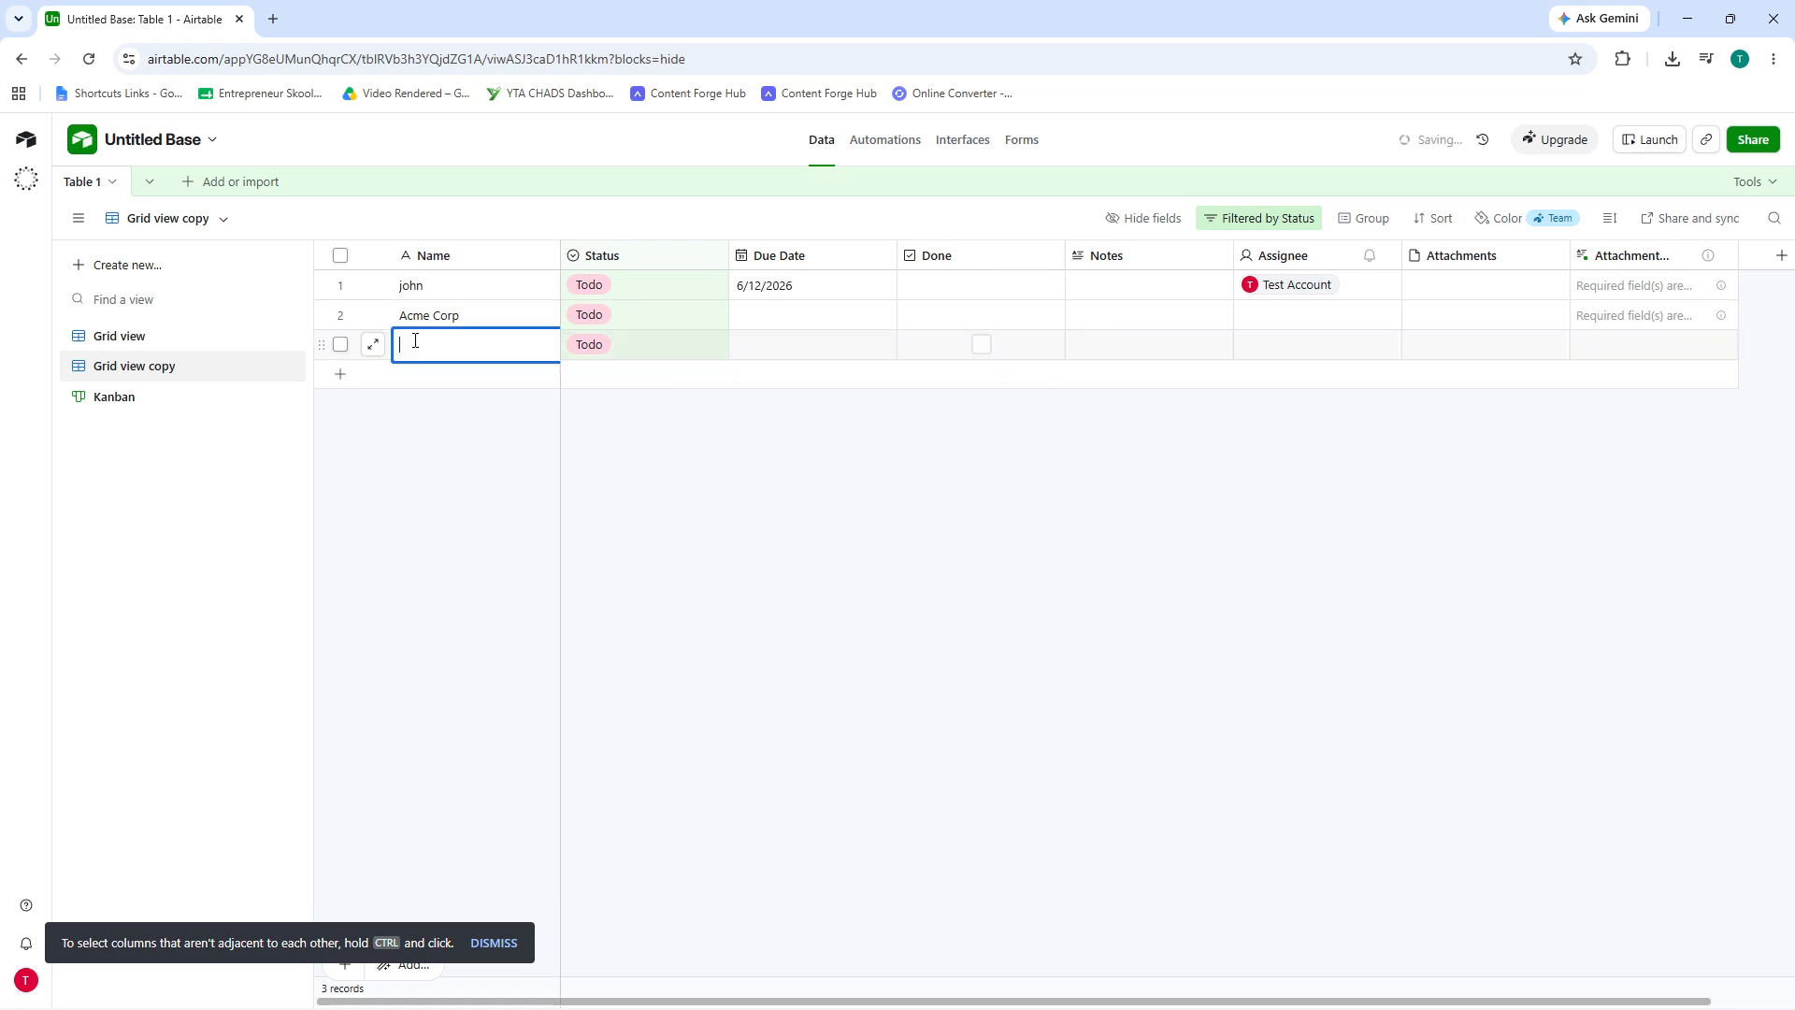
left_click(497, 420)
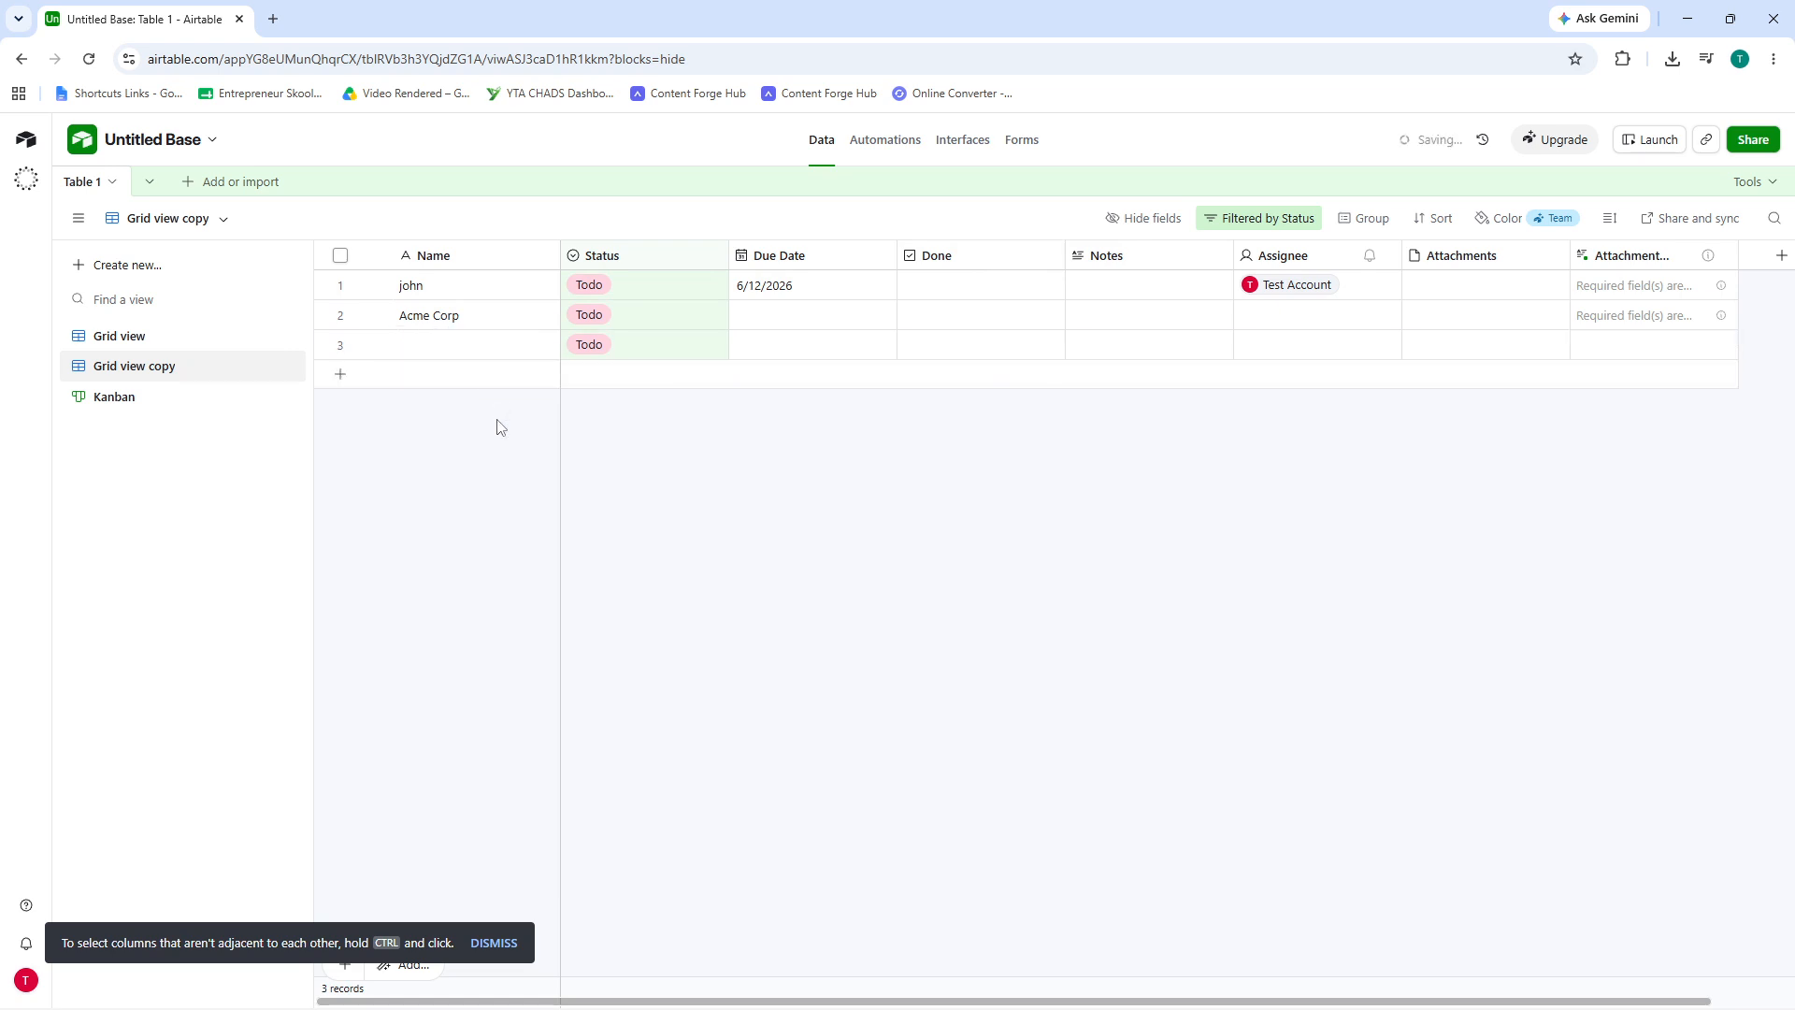
left_click(470, 375)
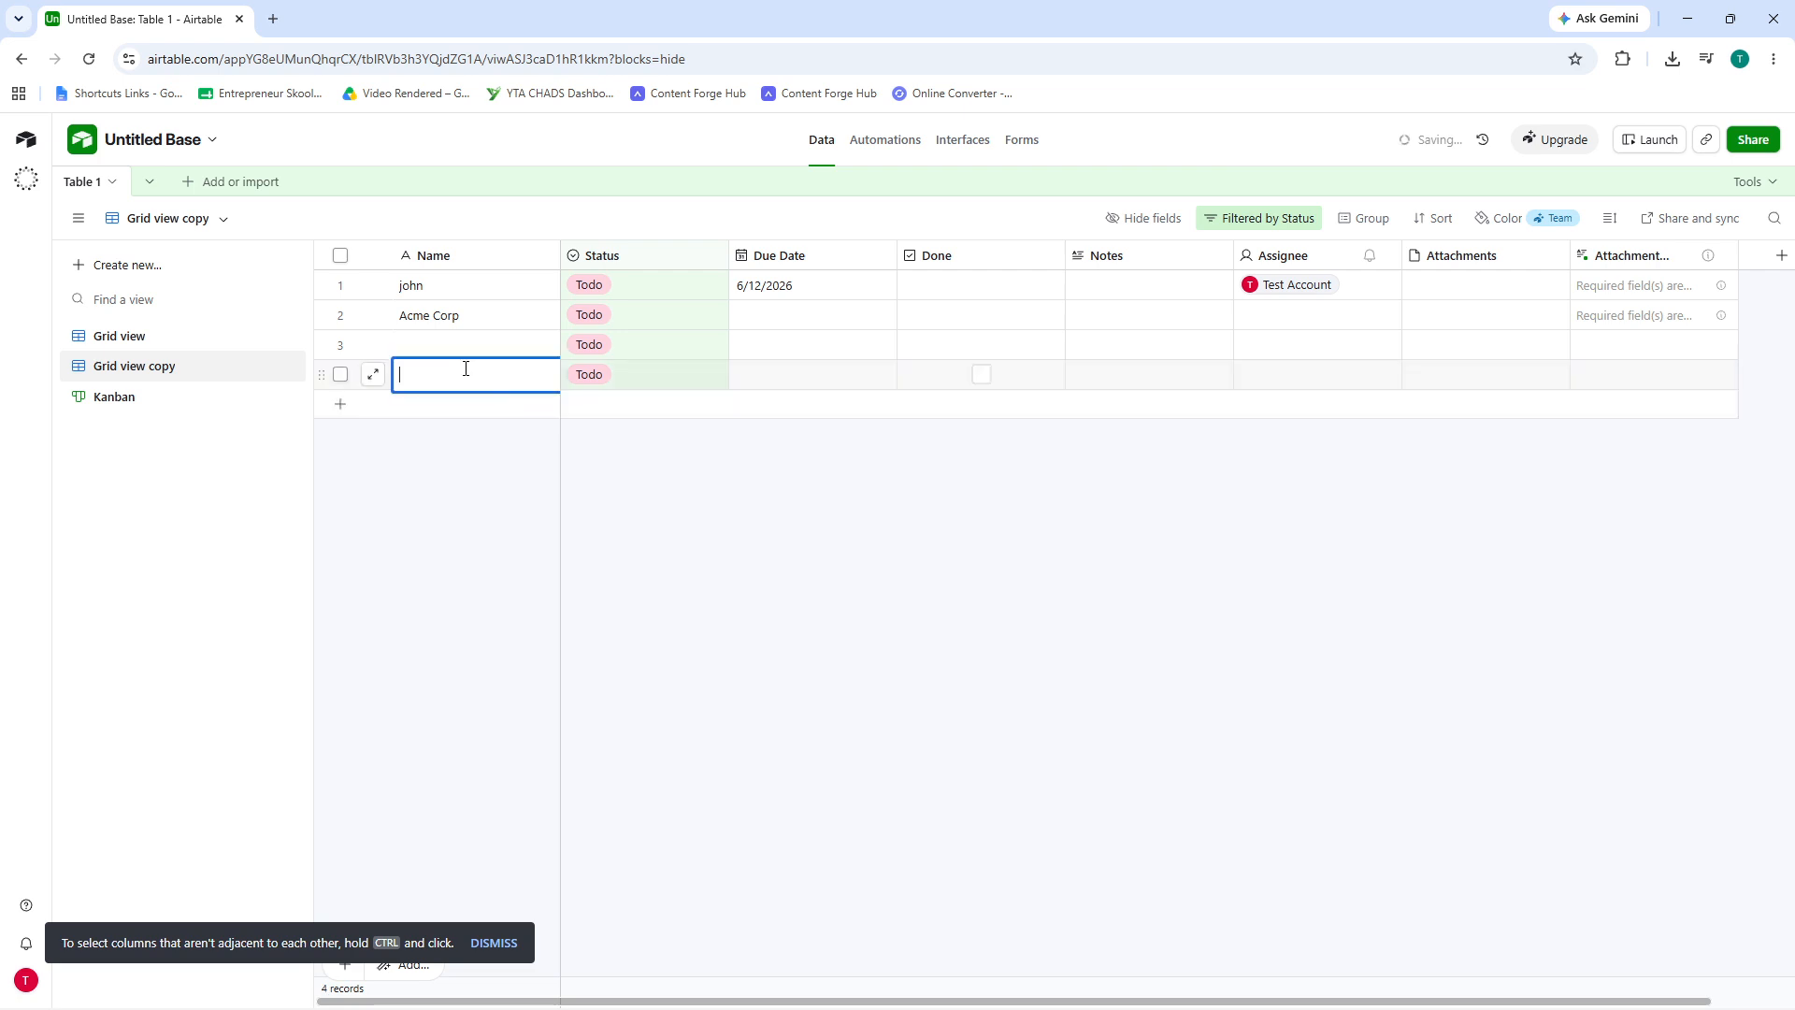
left_click(520, 494)
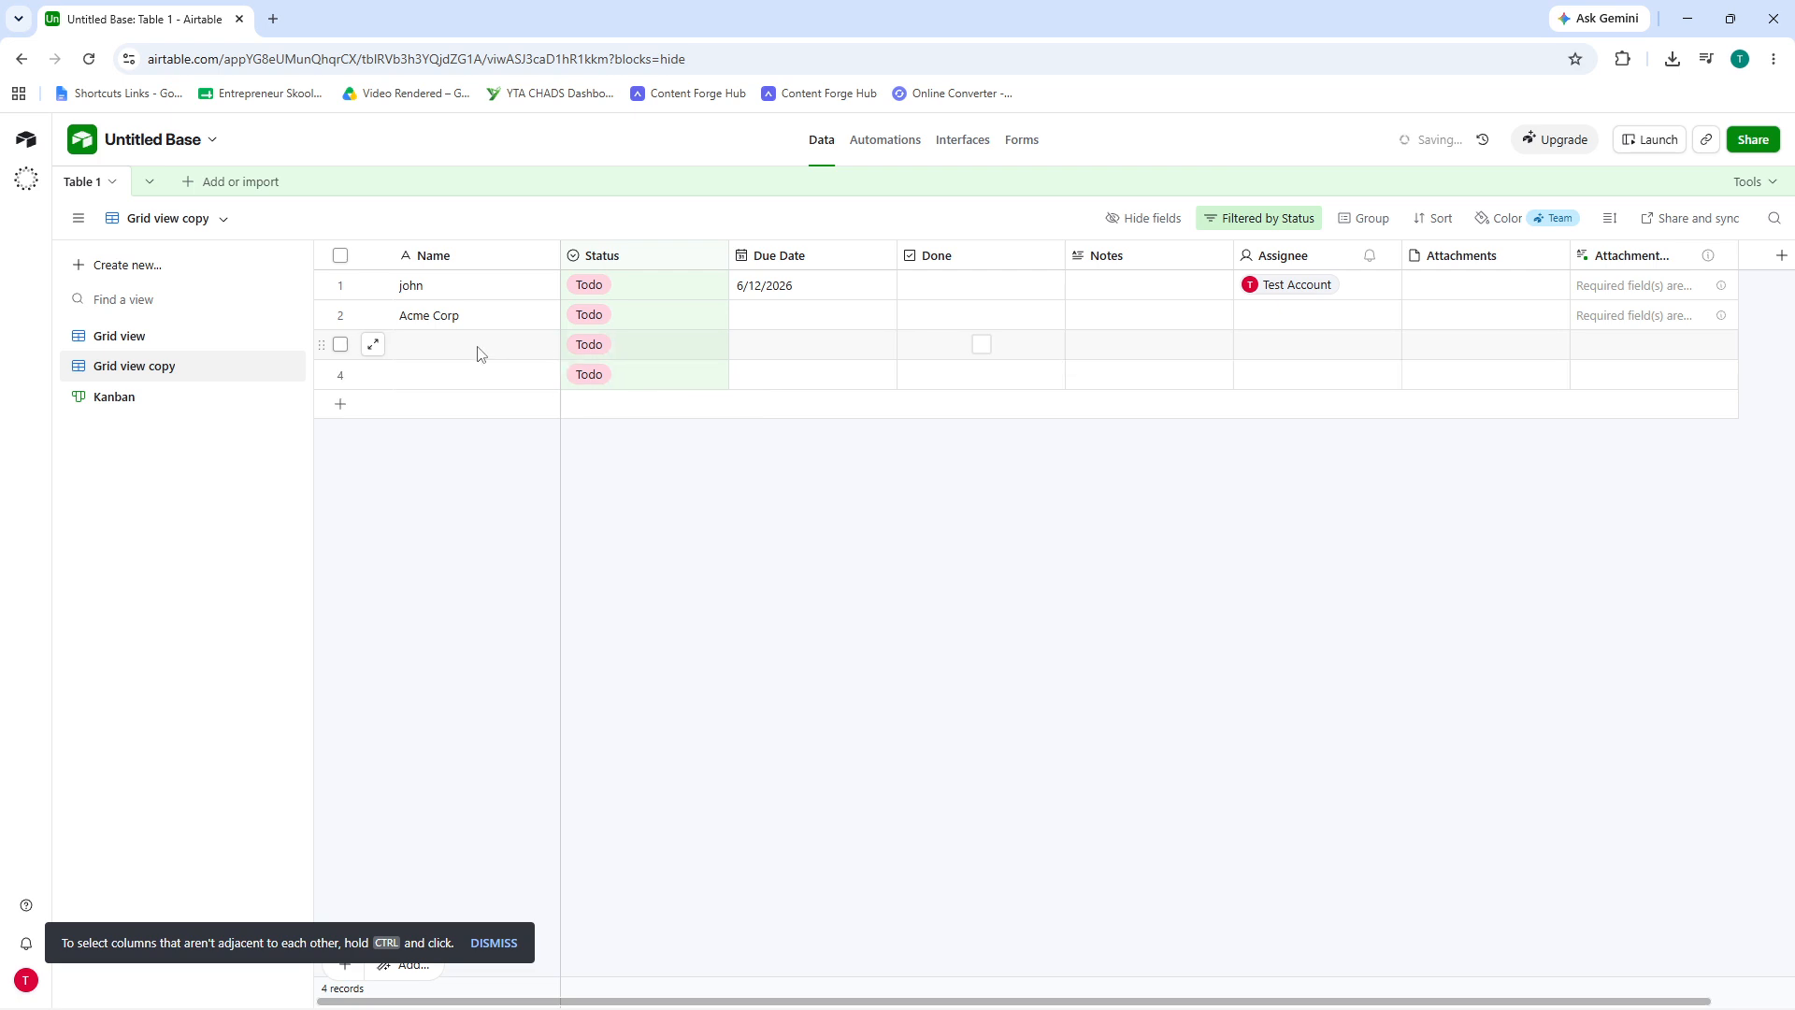
Remove the filter condition "Status is Todo" from the Grid view copy view.
left_click(1271, 220)
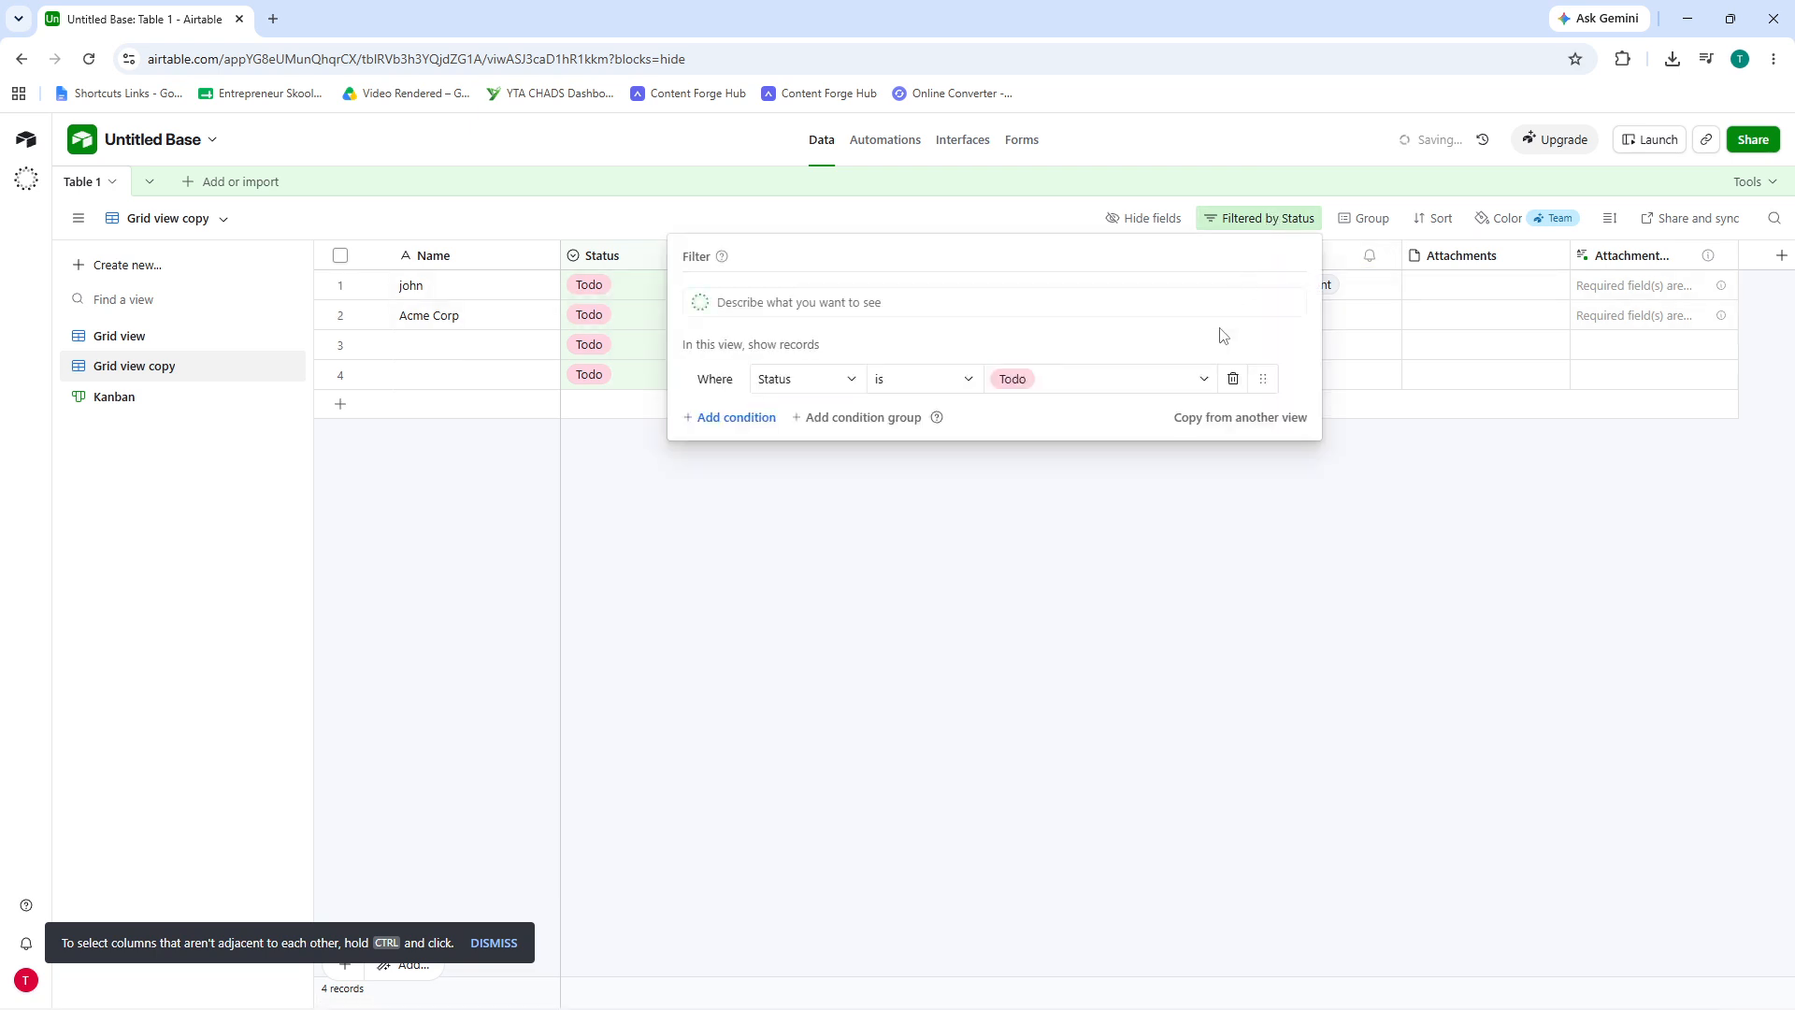
left_click(1234, 378)
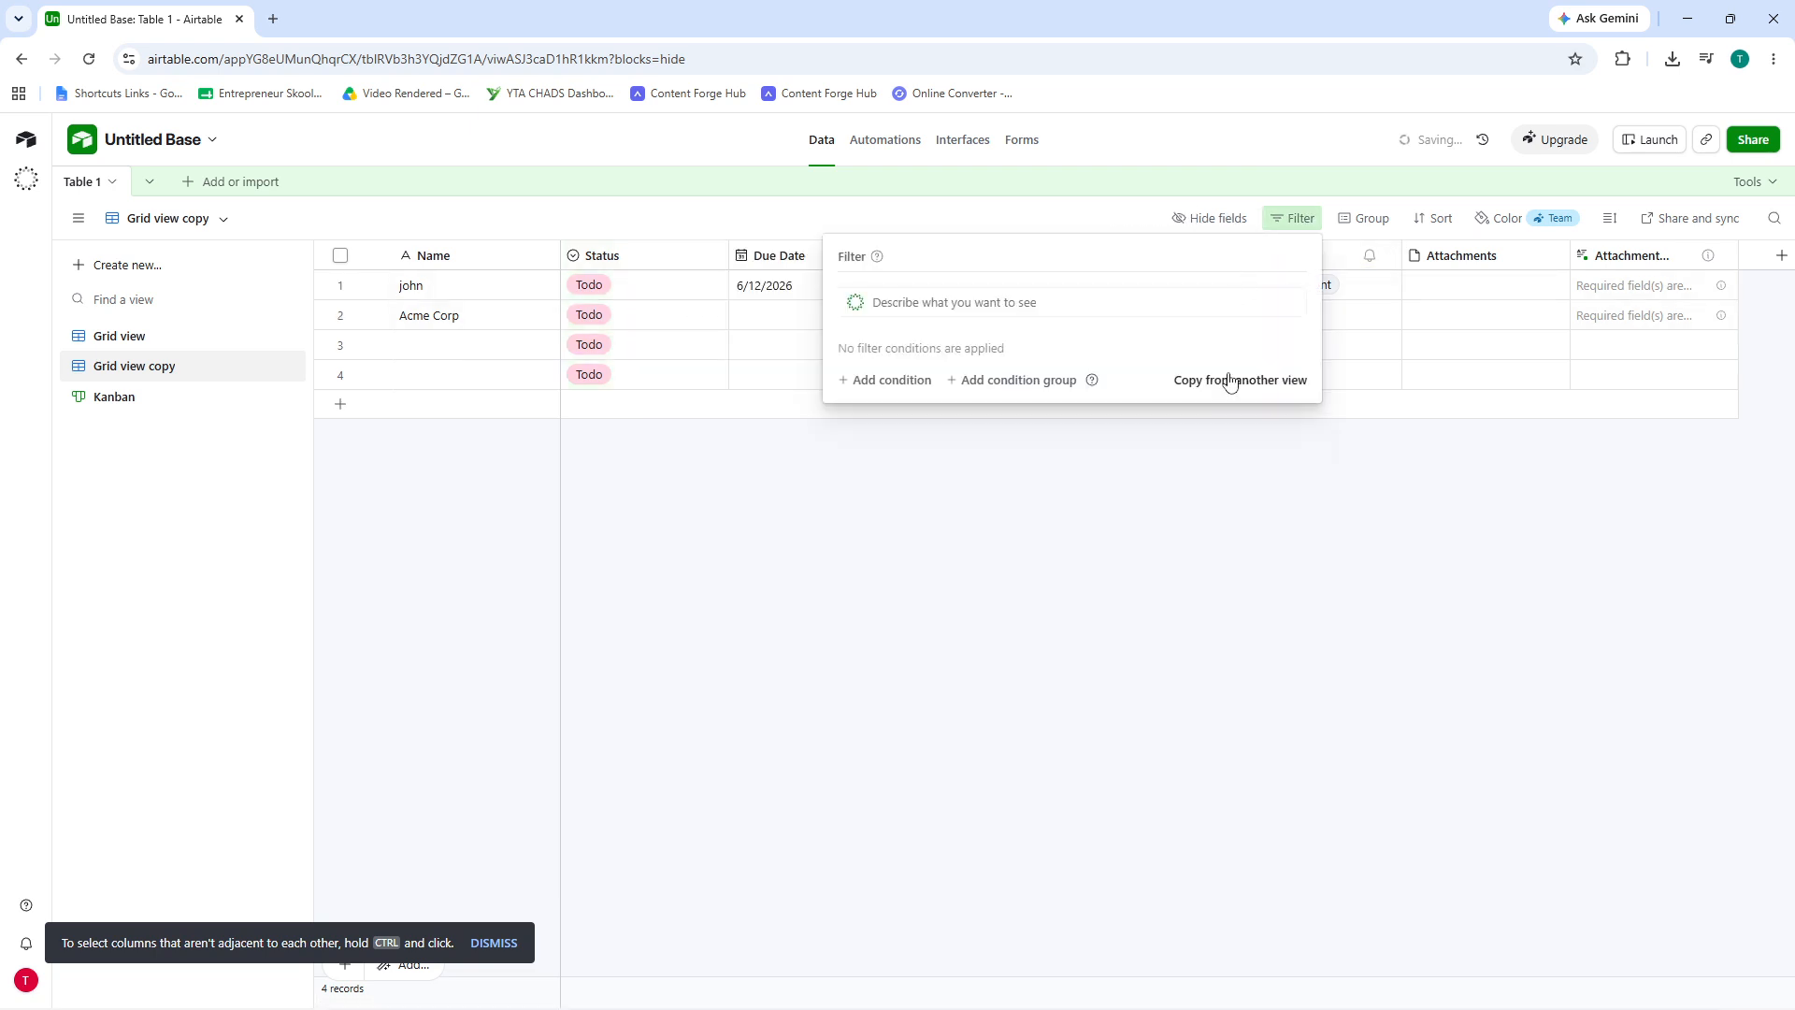
left_click(970, 522)
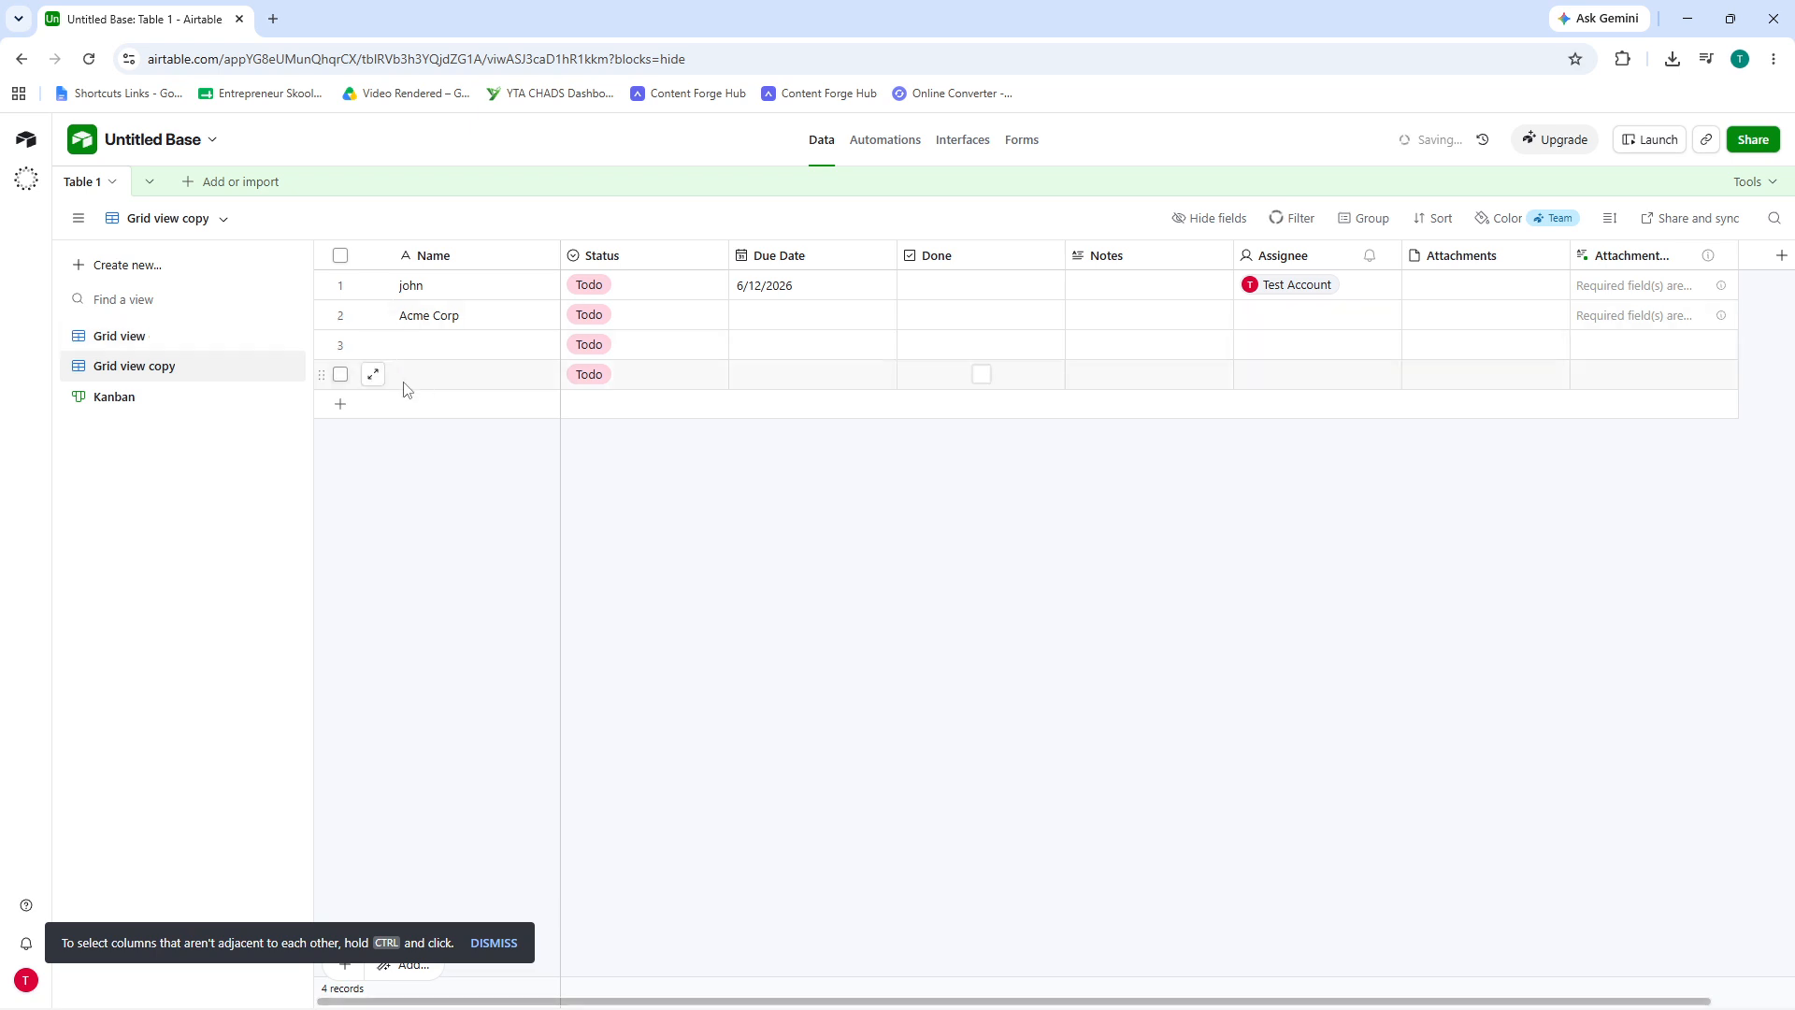
Check the view's filter settings and close them without adding a condition.
left_click(458, 342)
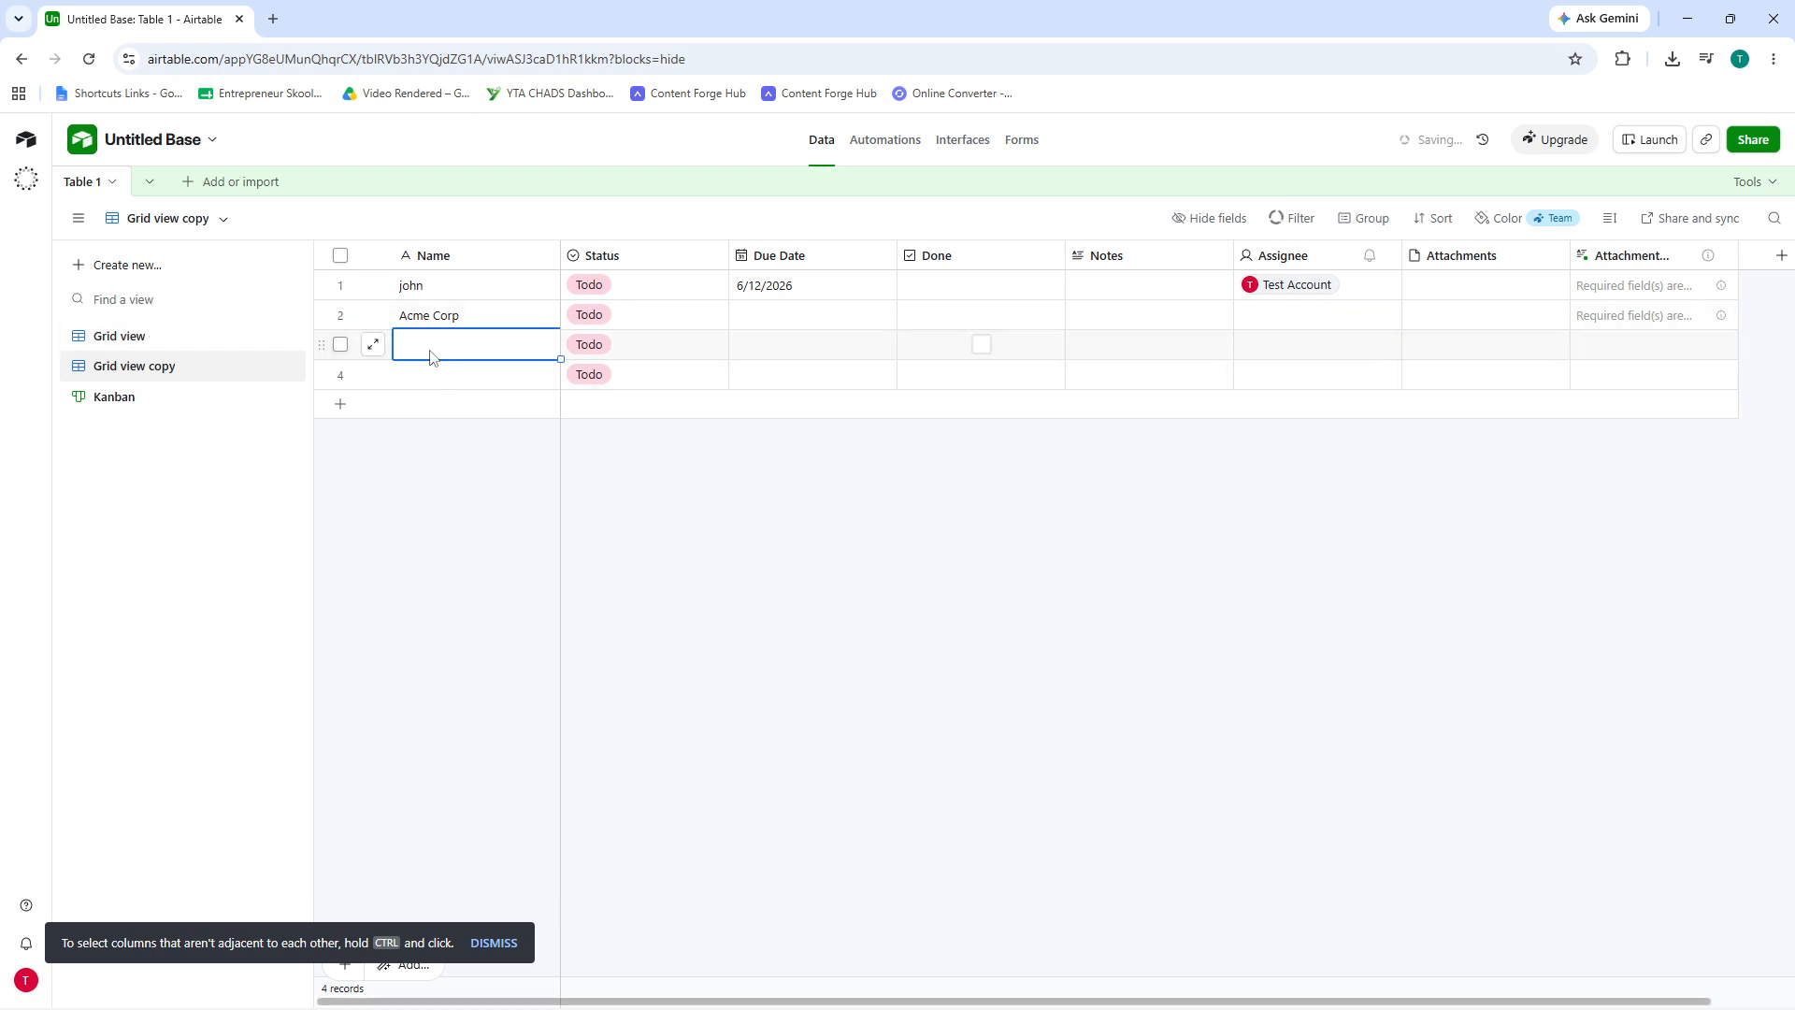
left_click(1298, 220)
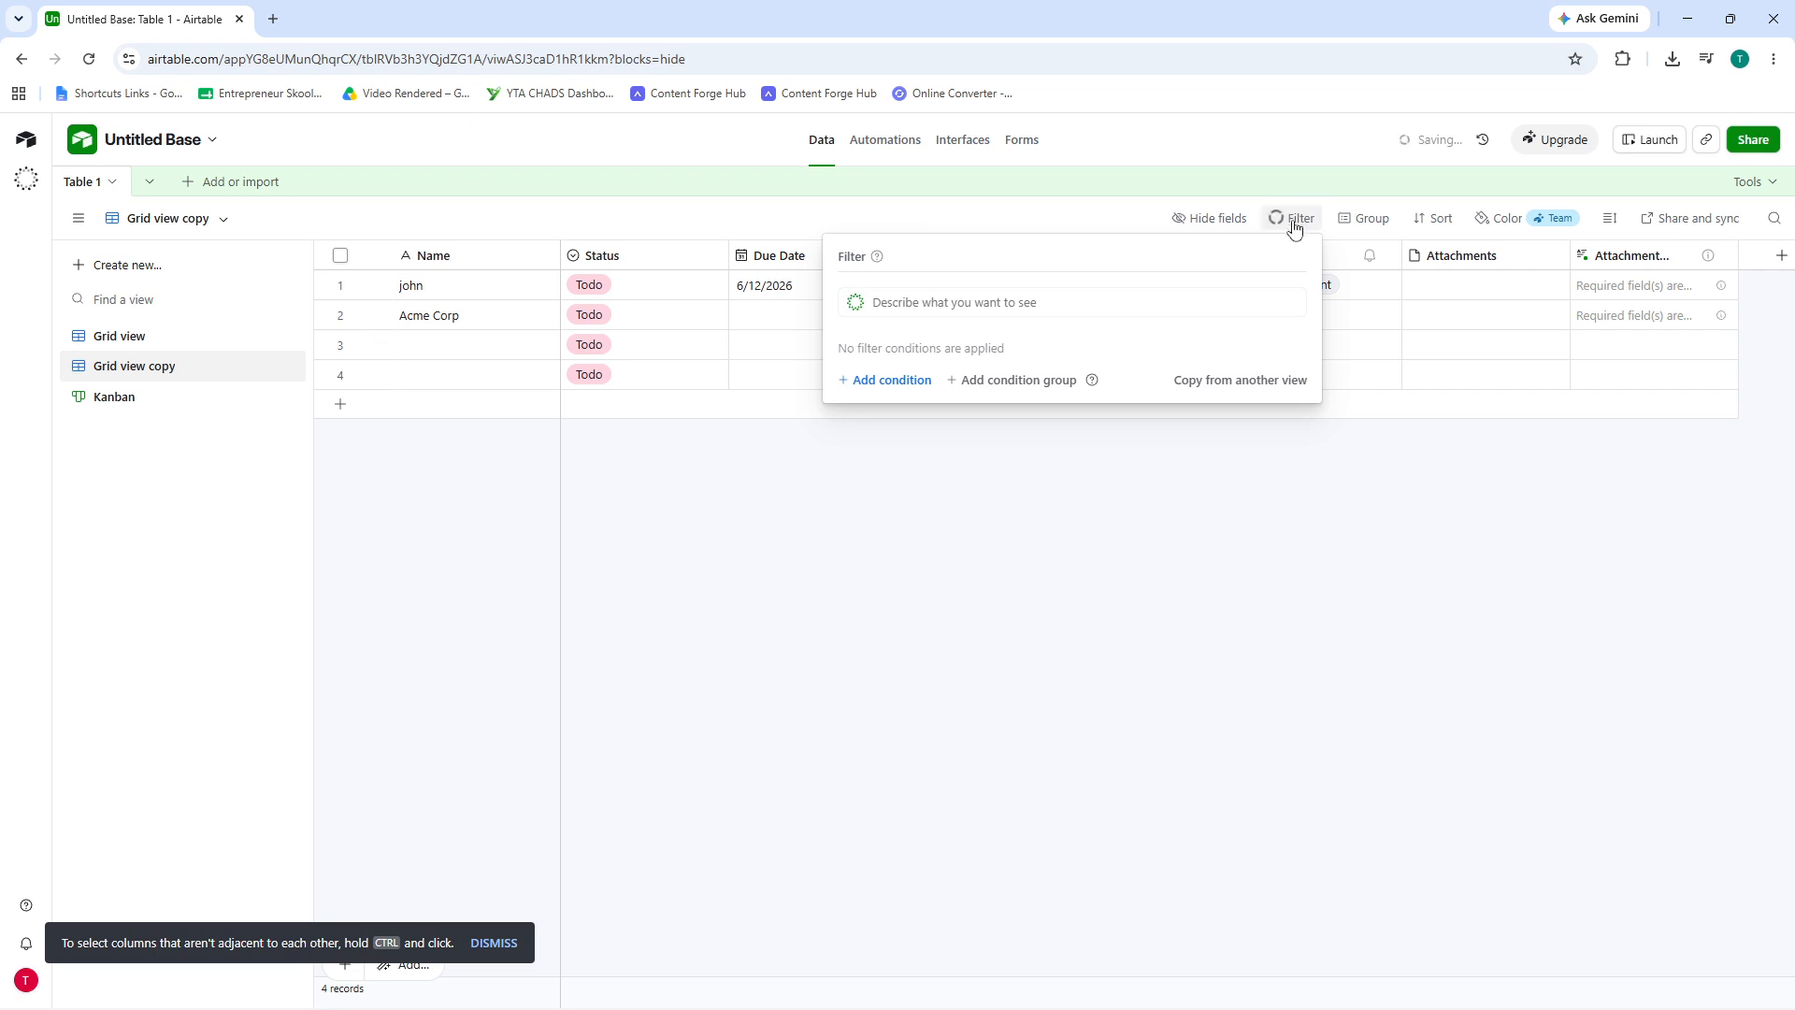
left_click(1295, 224)
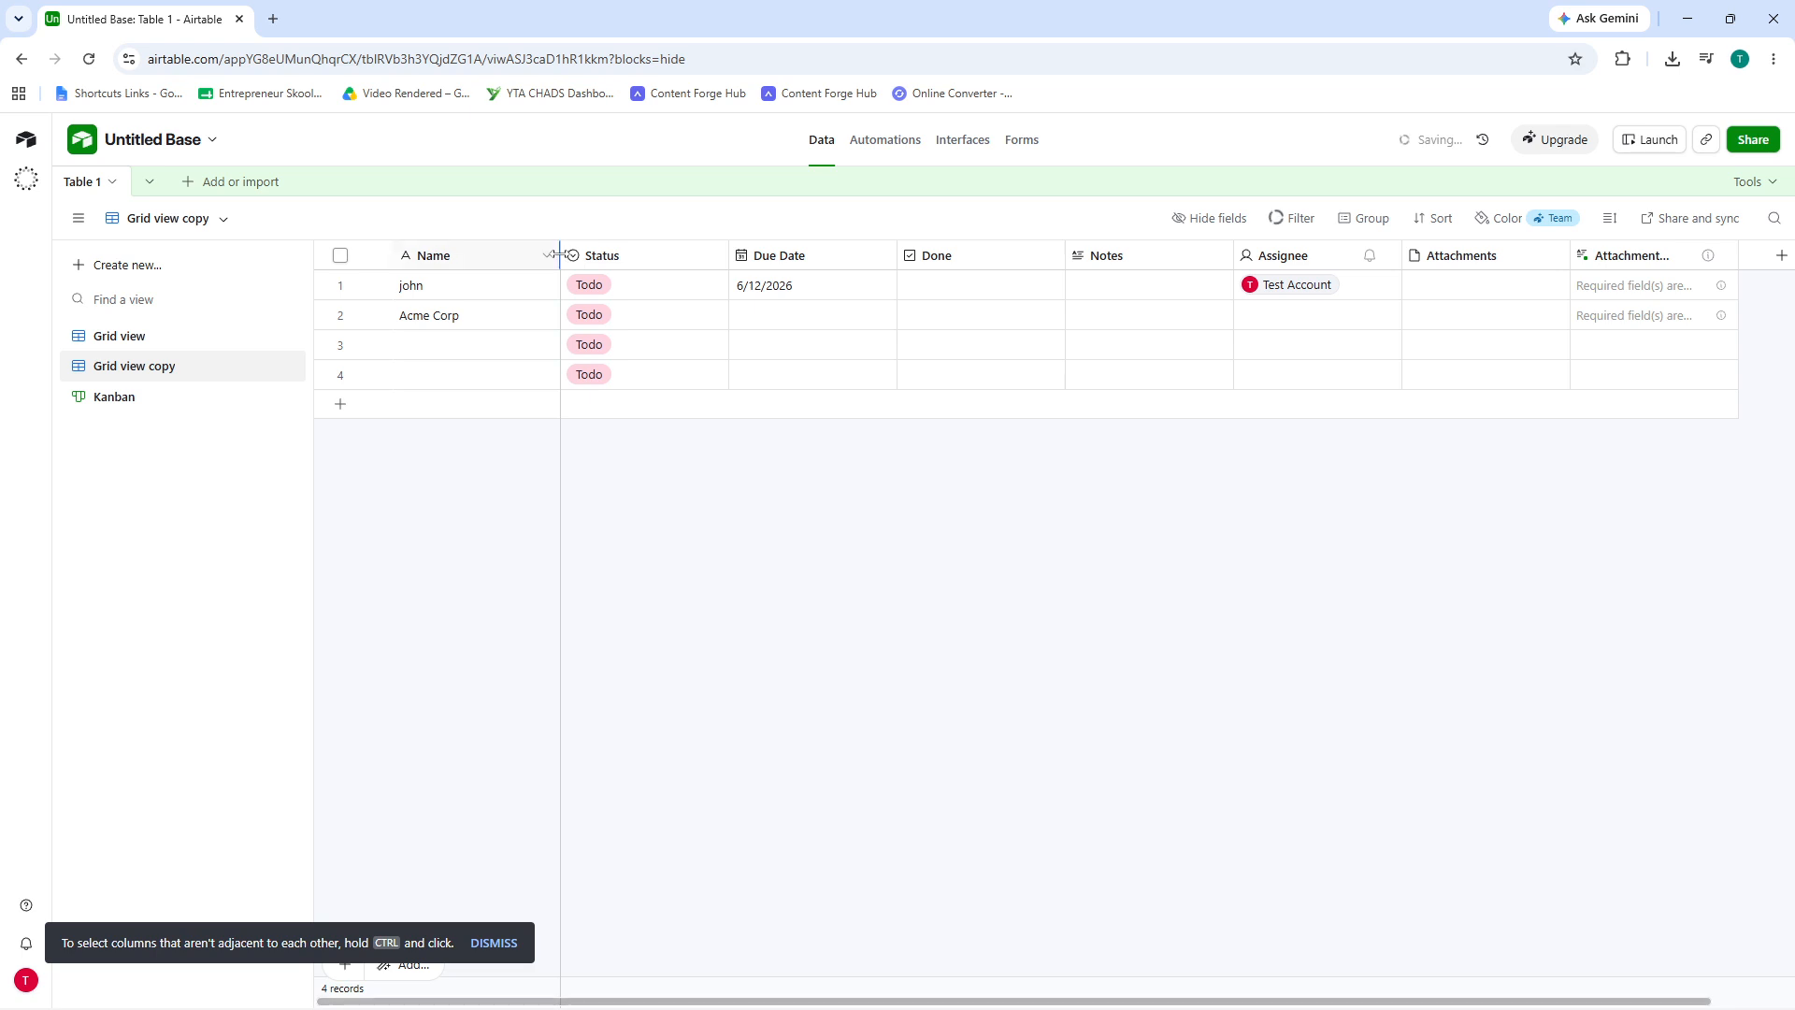
Narrow the Name, Status, Due Date and Done columns so they fit their contents more closely.
left_click_drag(558, 254, 498, 259)
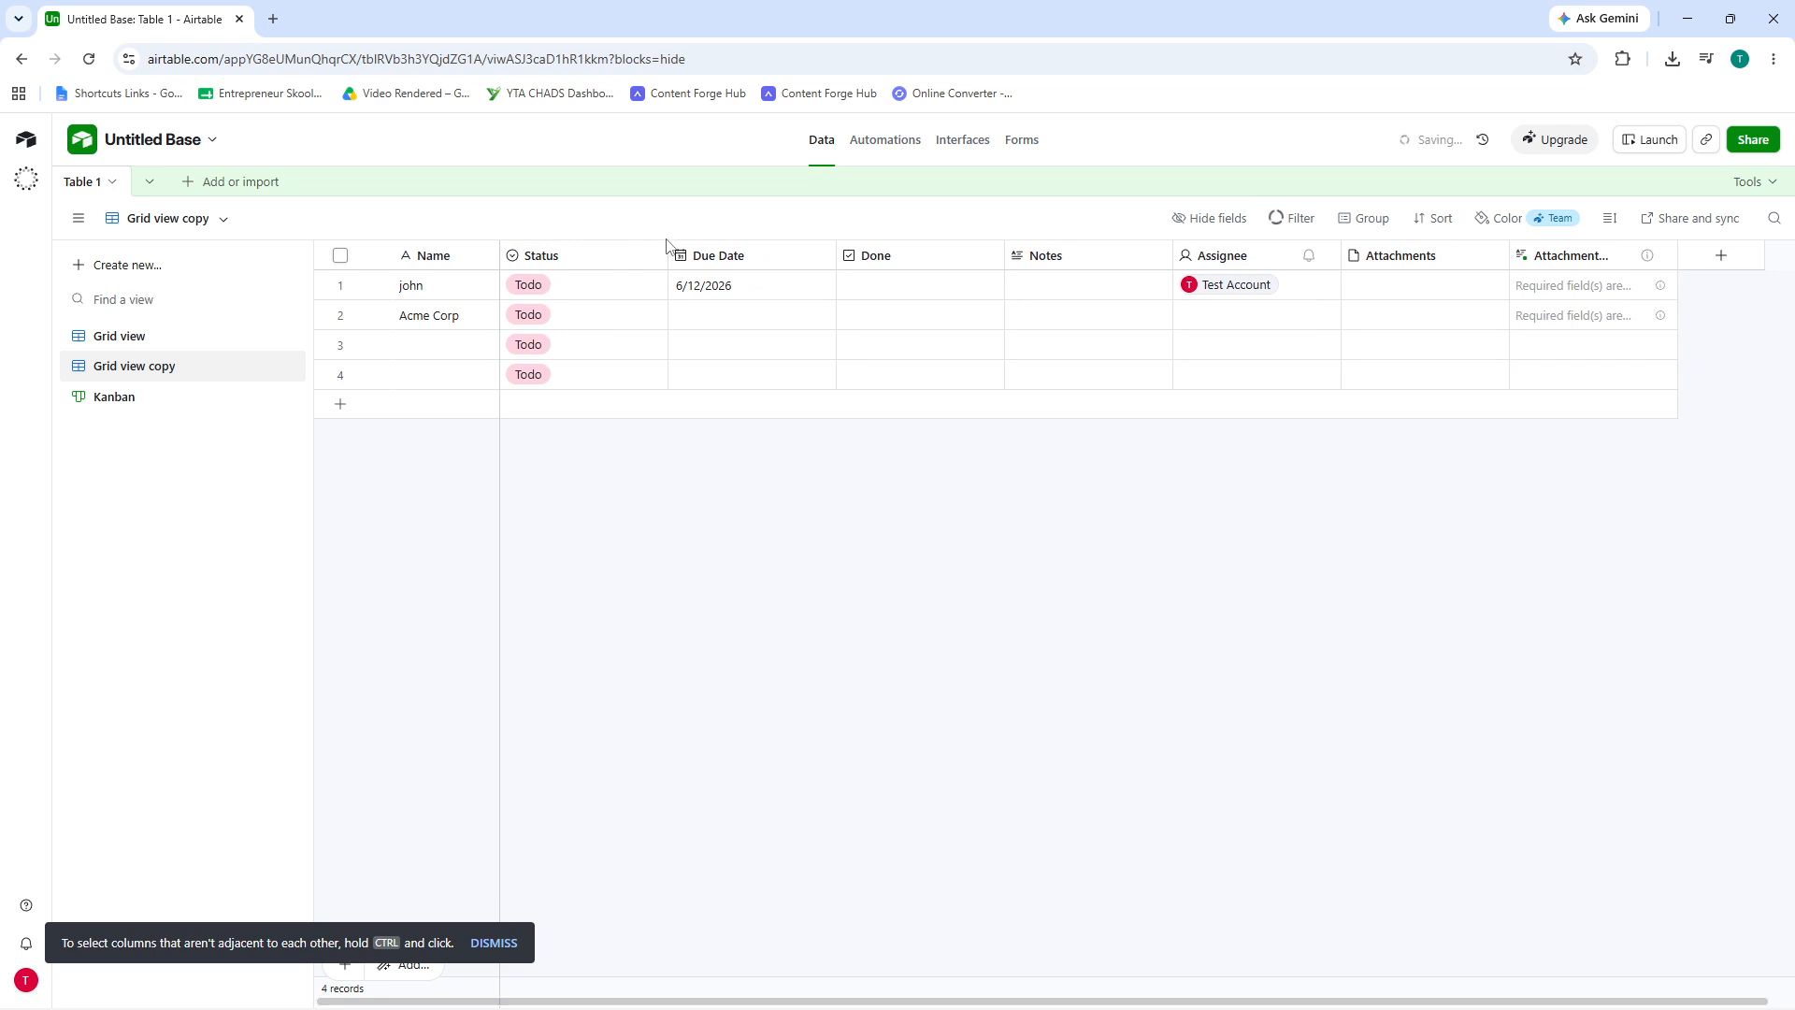
left_click_drag(668, 256, 593, 265)
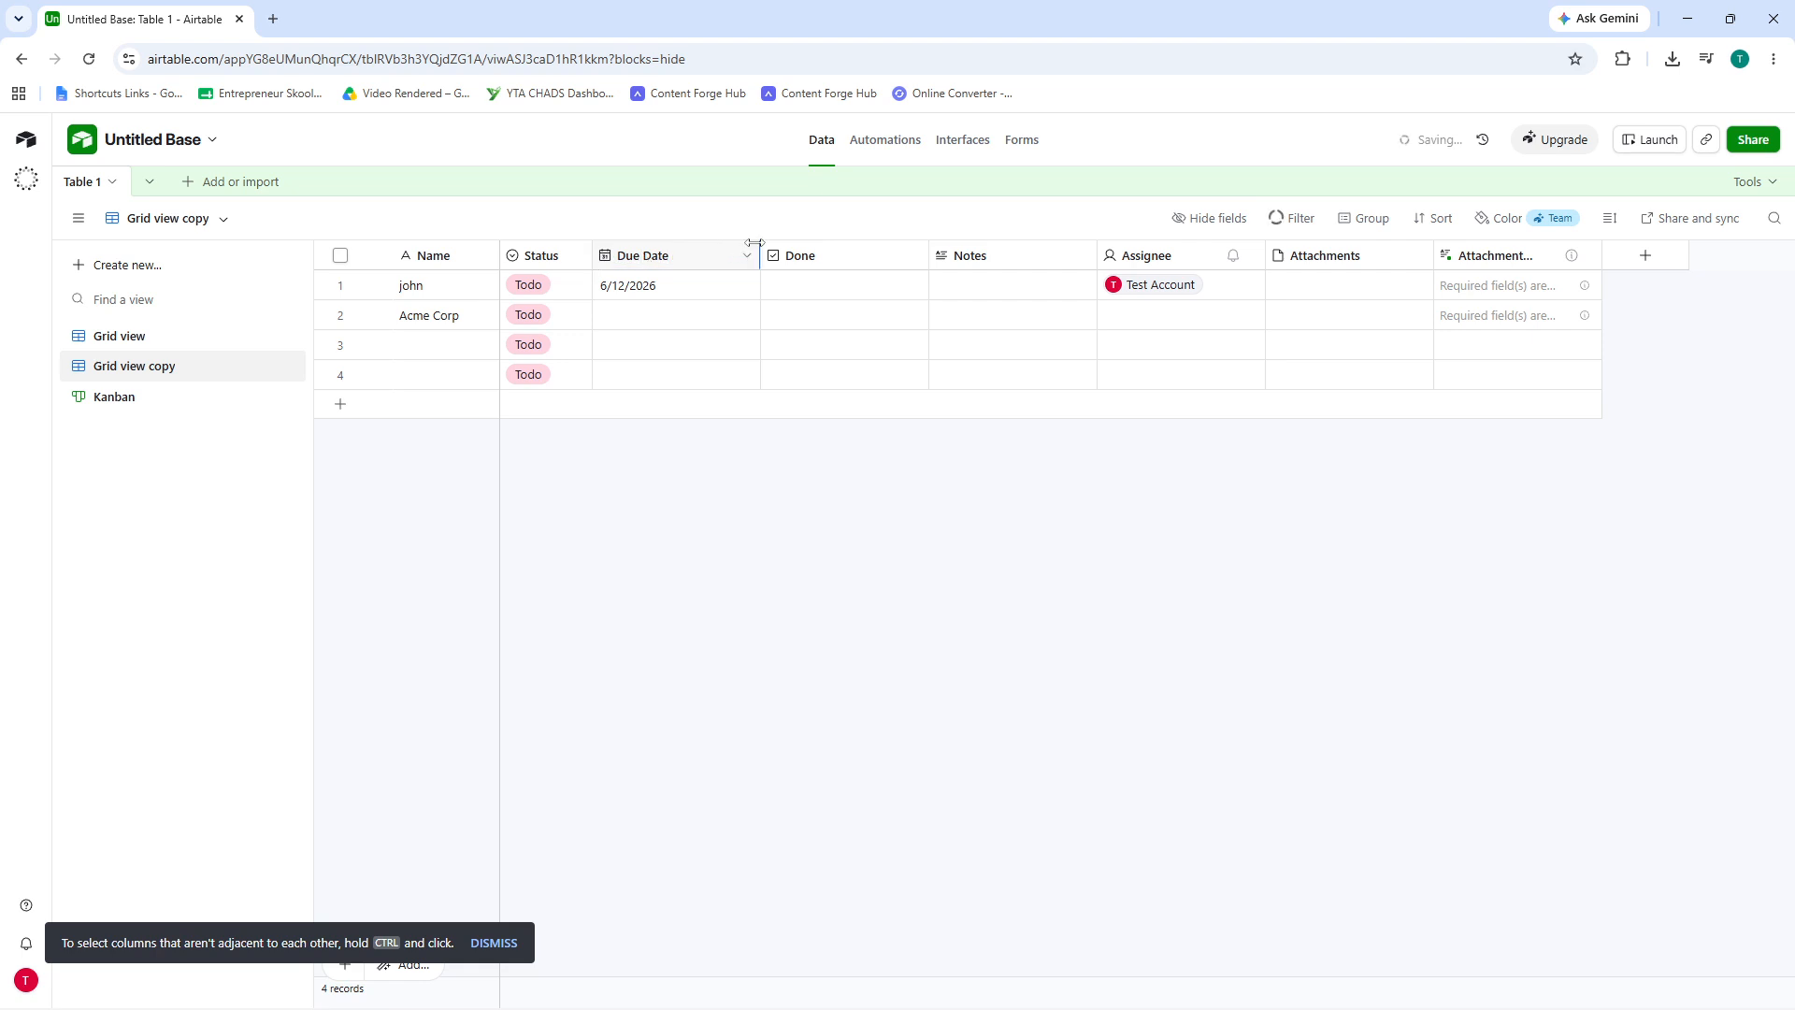
left_click_drag(757, 244, 693, 260)
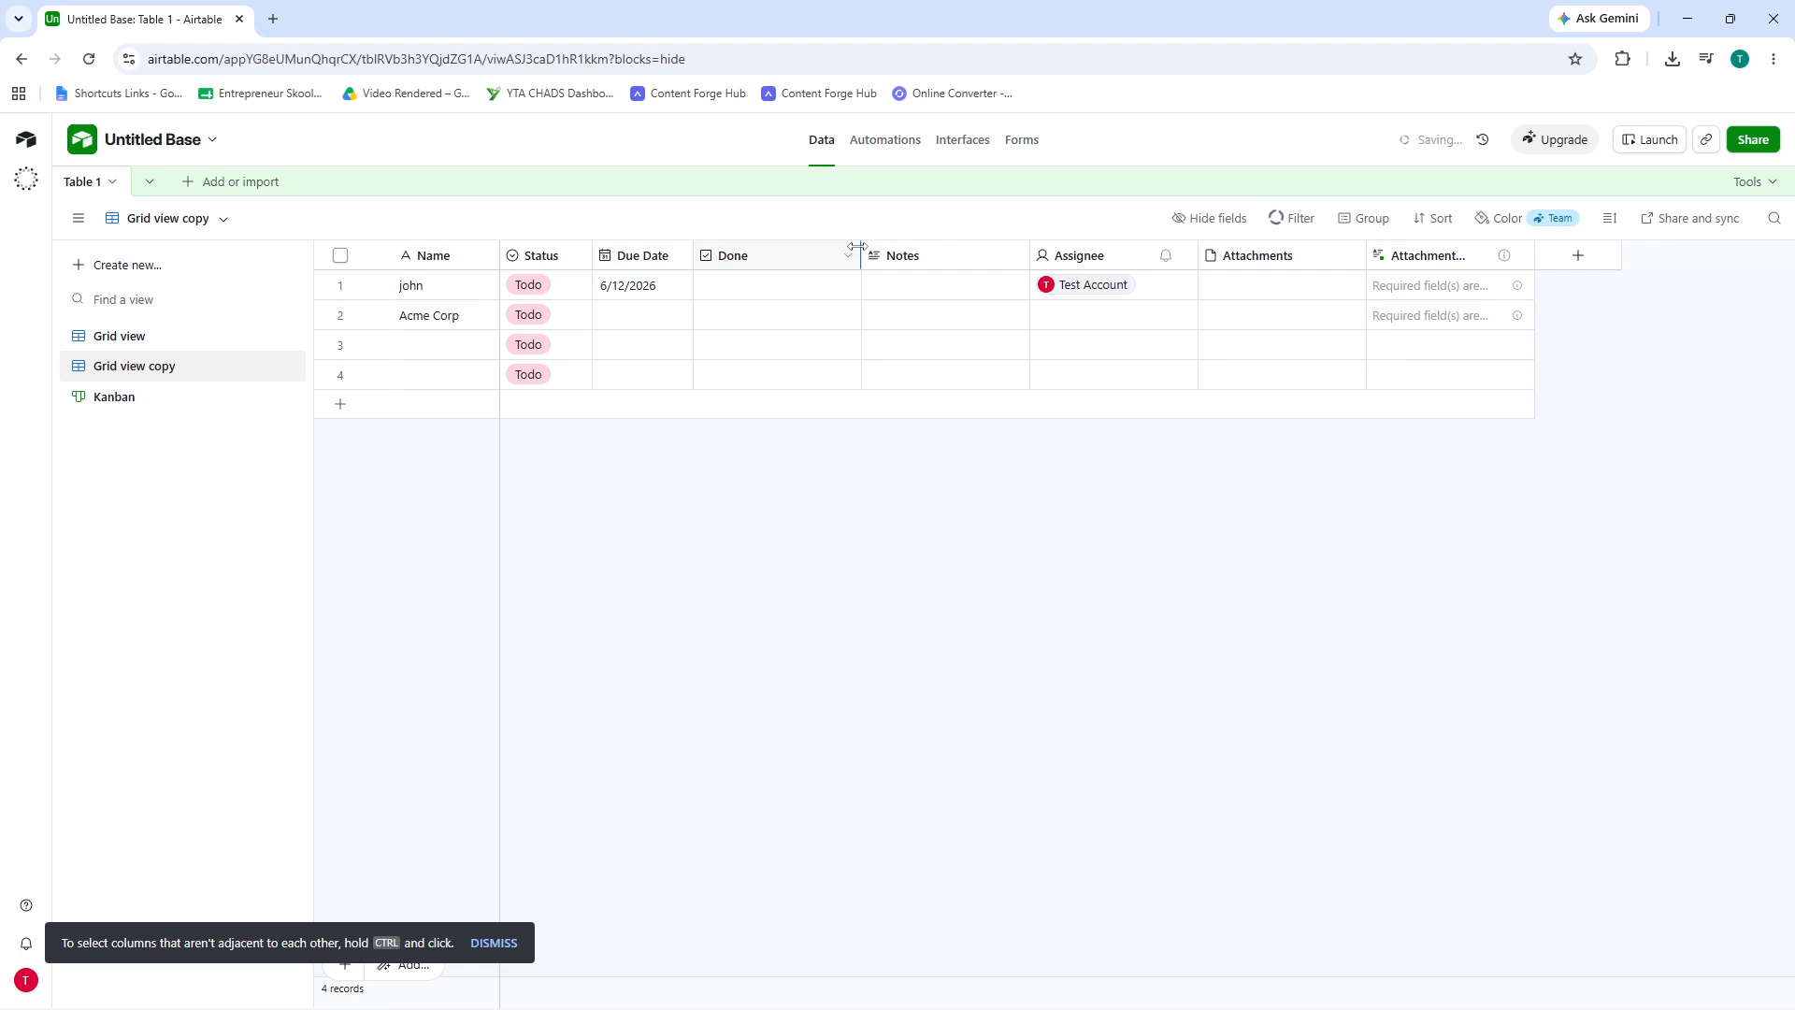
left_click_drag(857, 247, 788, 255)
Mark the first record as Done and narrow the Done column slightly further.
left_click(710, 284)
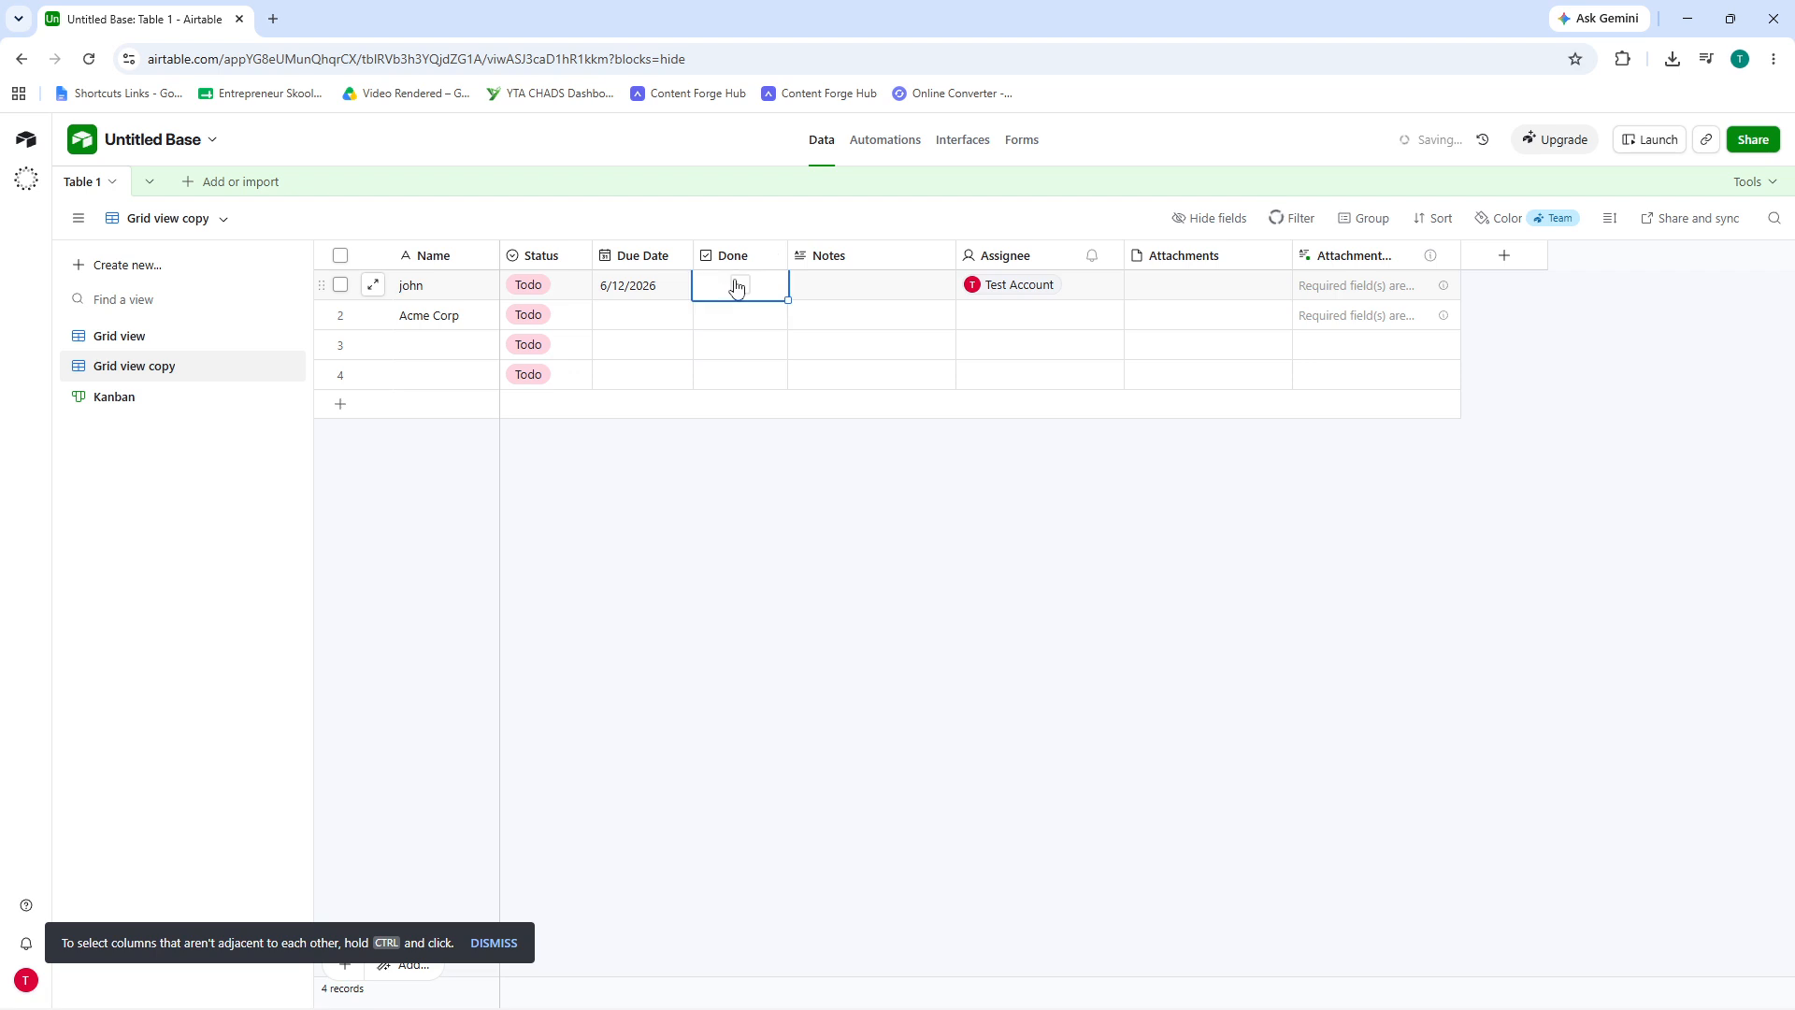
left_click(739, 284)
left_click(770, 262)
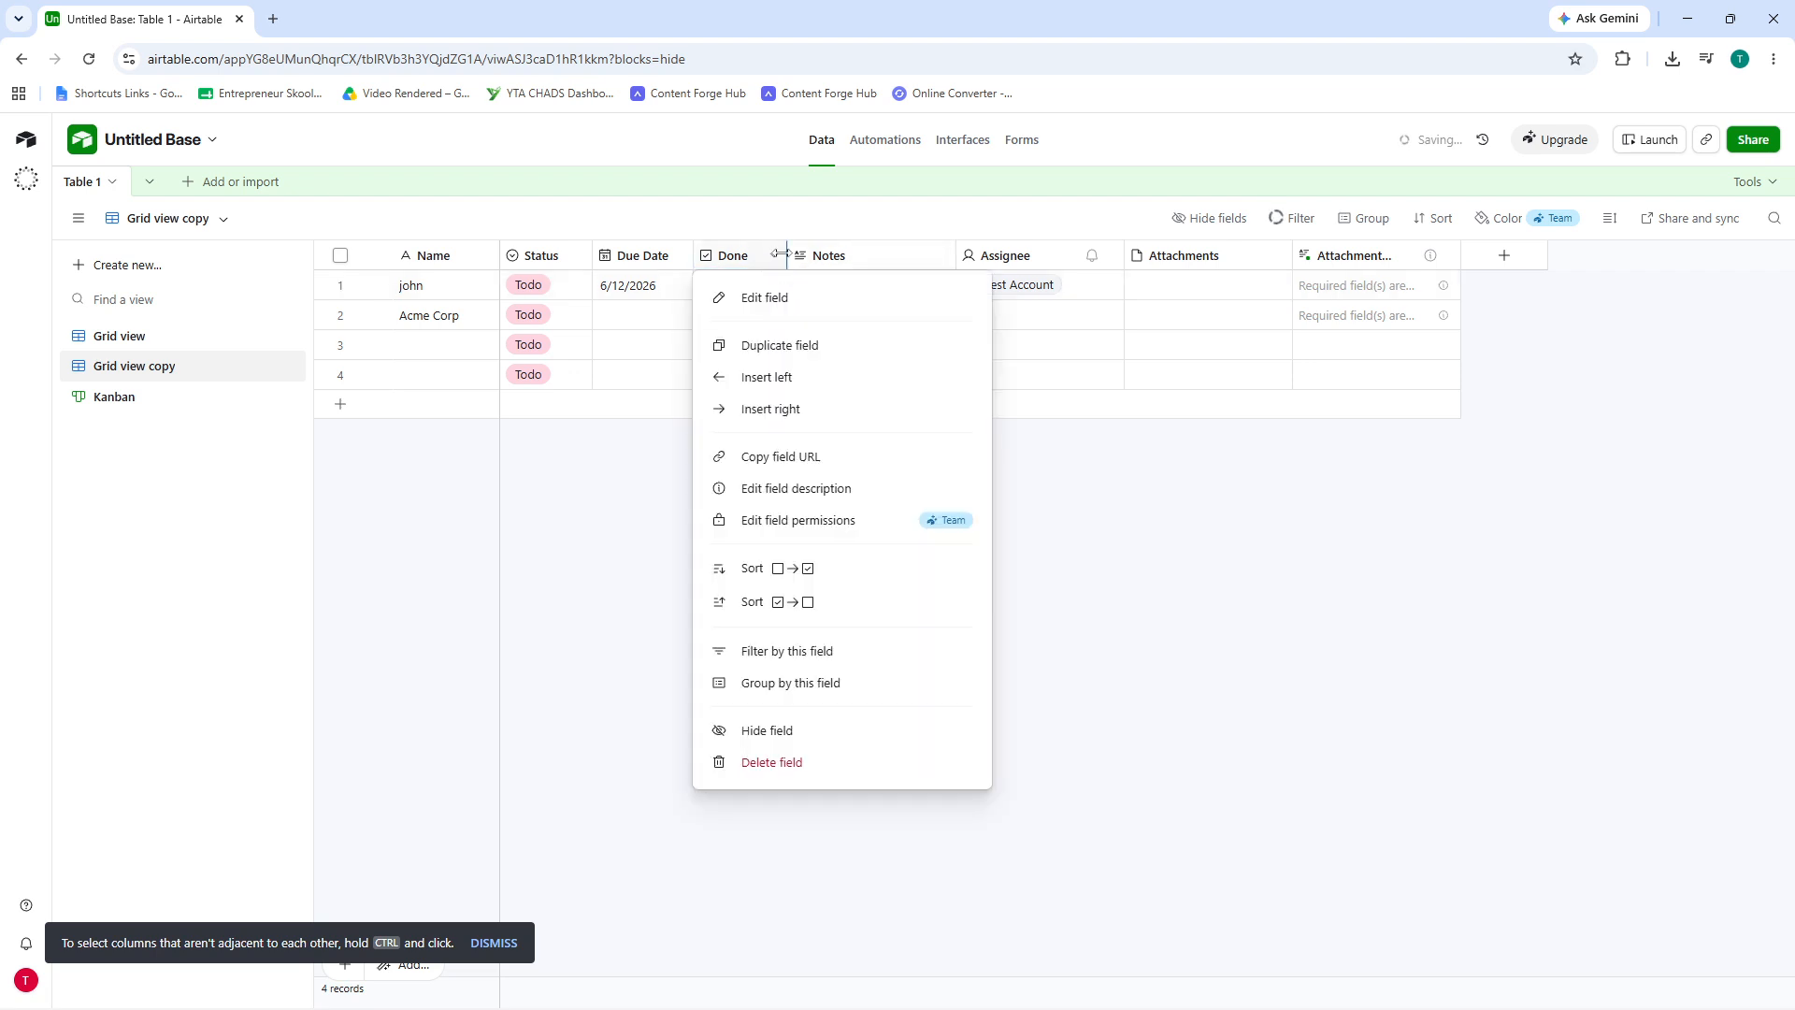
left_click_drag(780, 253, 765, 254)
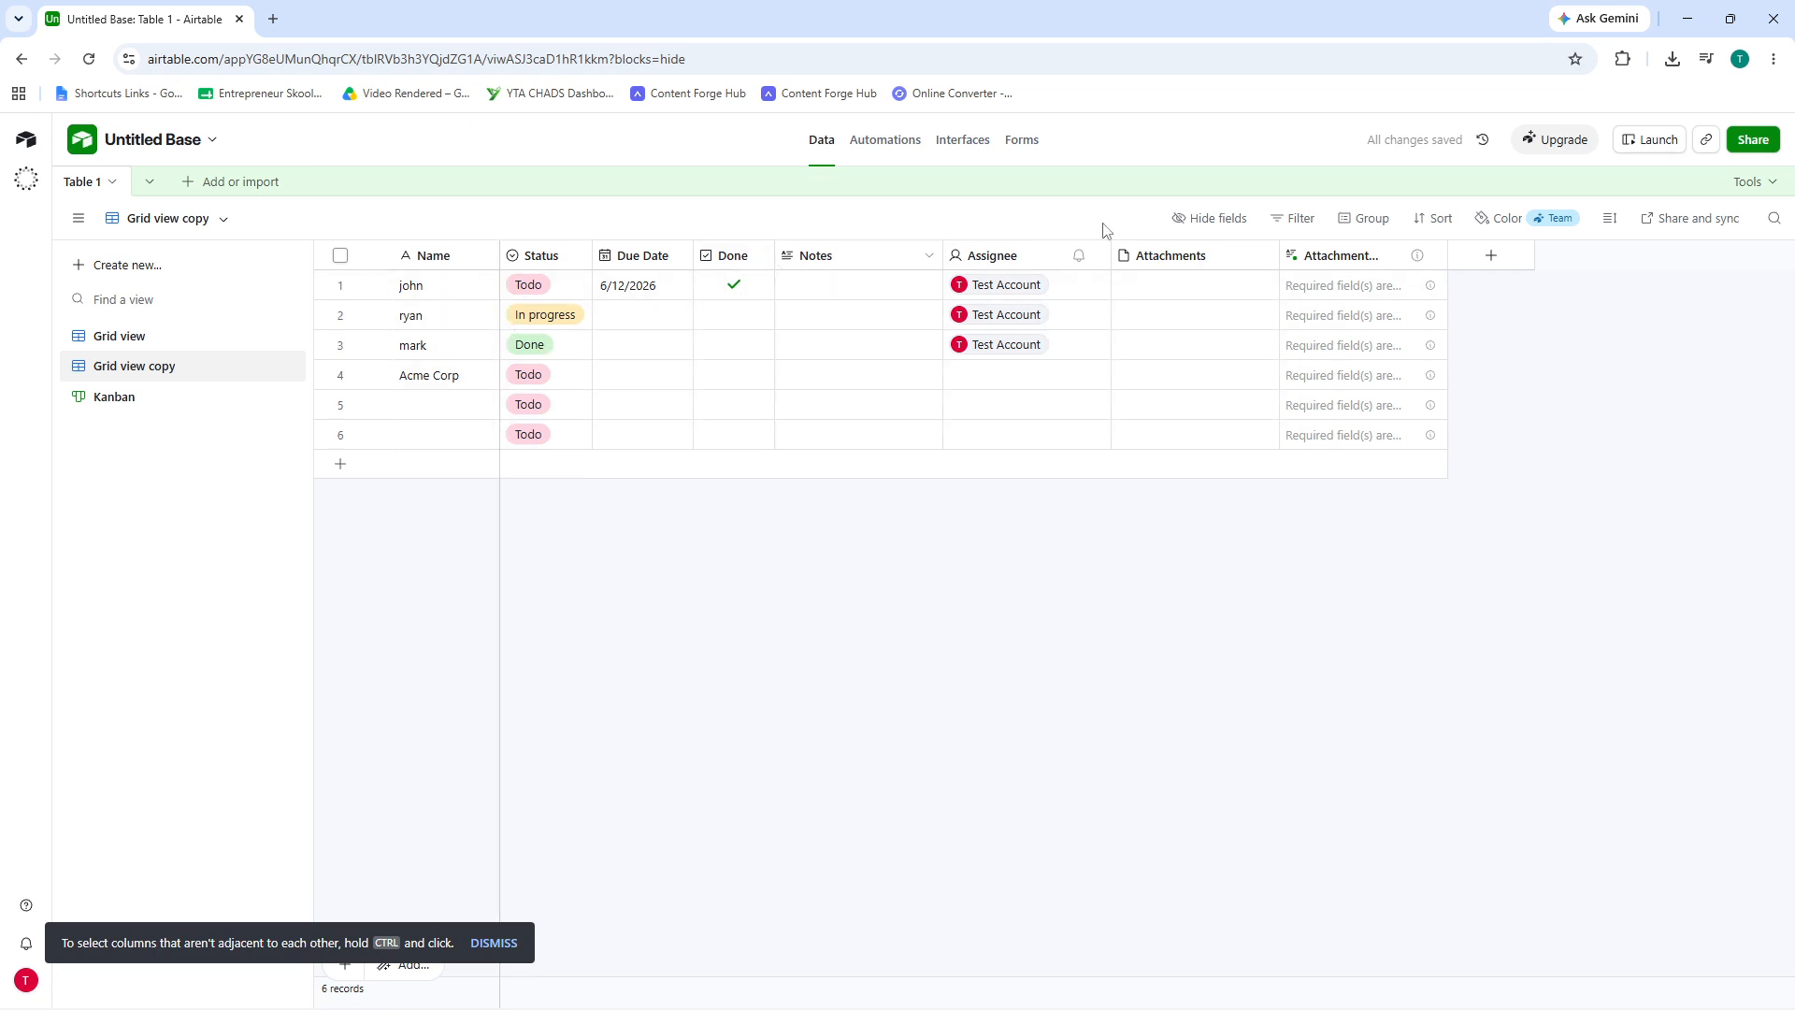
Sort the Grid view copy records by Name from A → Z.
left_click(1435, 223)
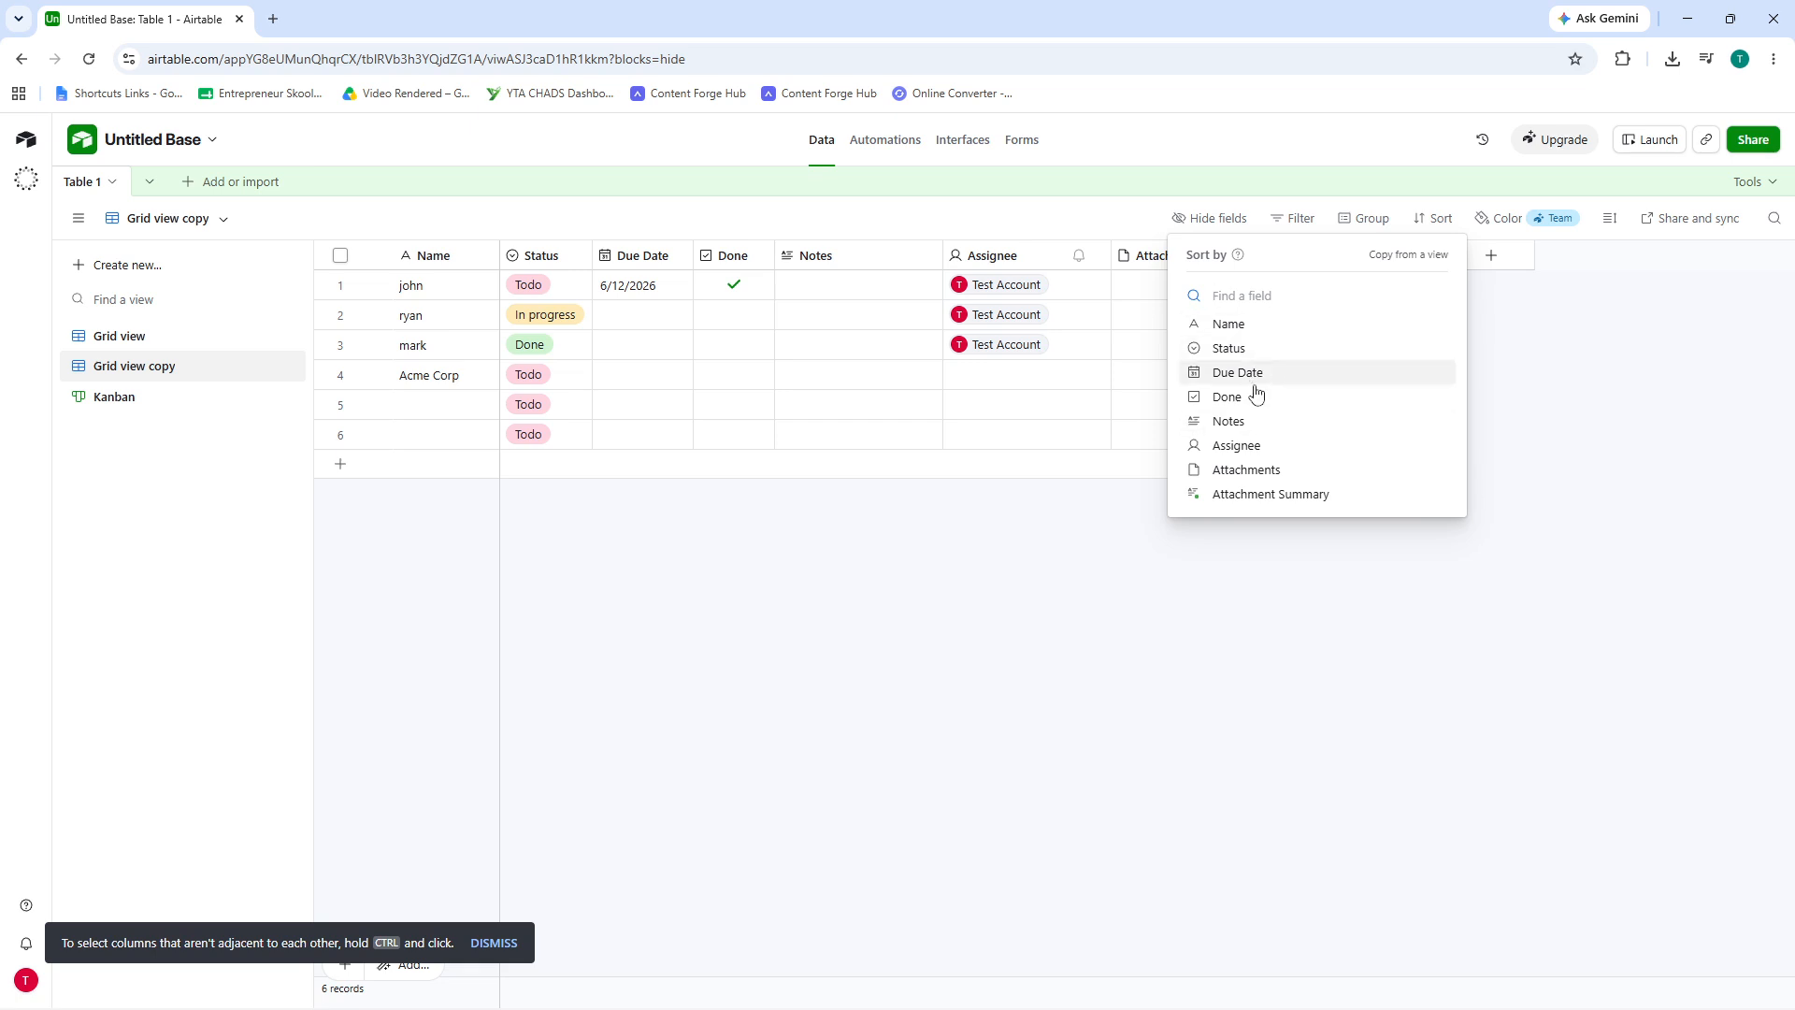
left_click(1246, 323)
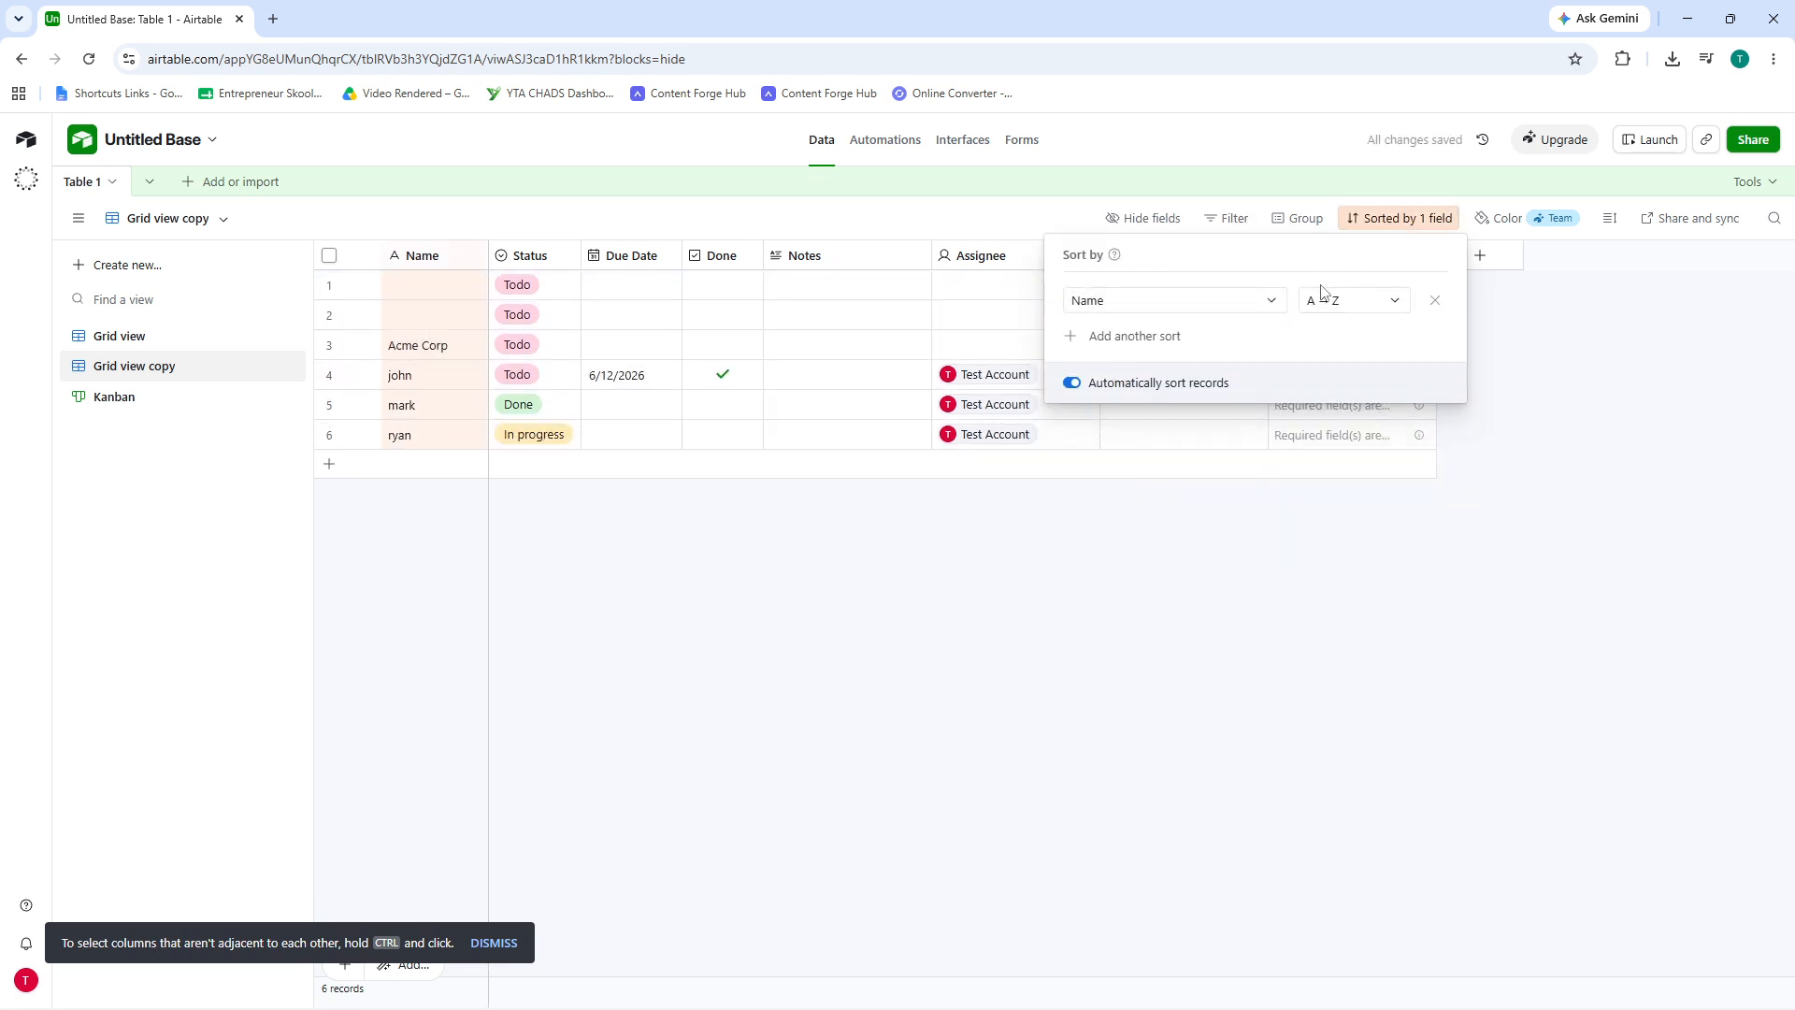
left_click(1410, 224)
left_click(1410, 224)
Change the view's sort field to Due Date, ordered from earliest to latest, and close the sort settings.
left_click(1259, 301)
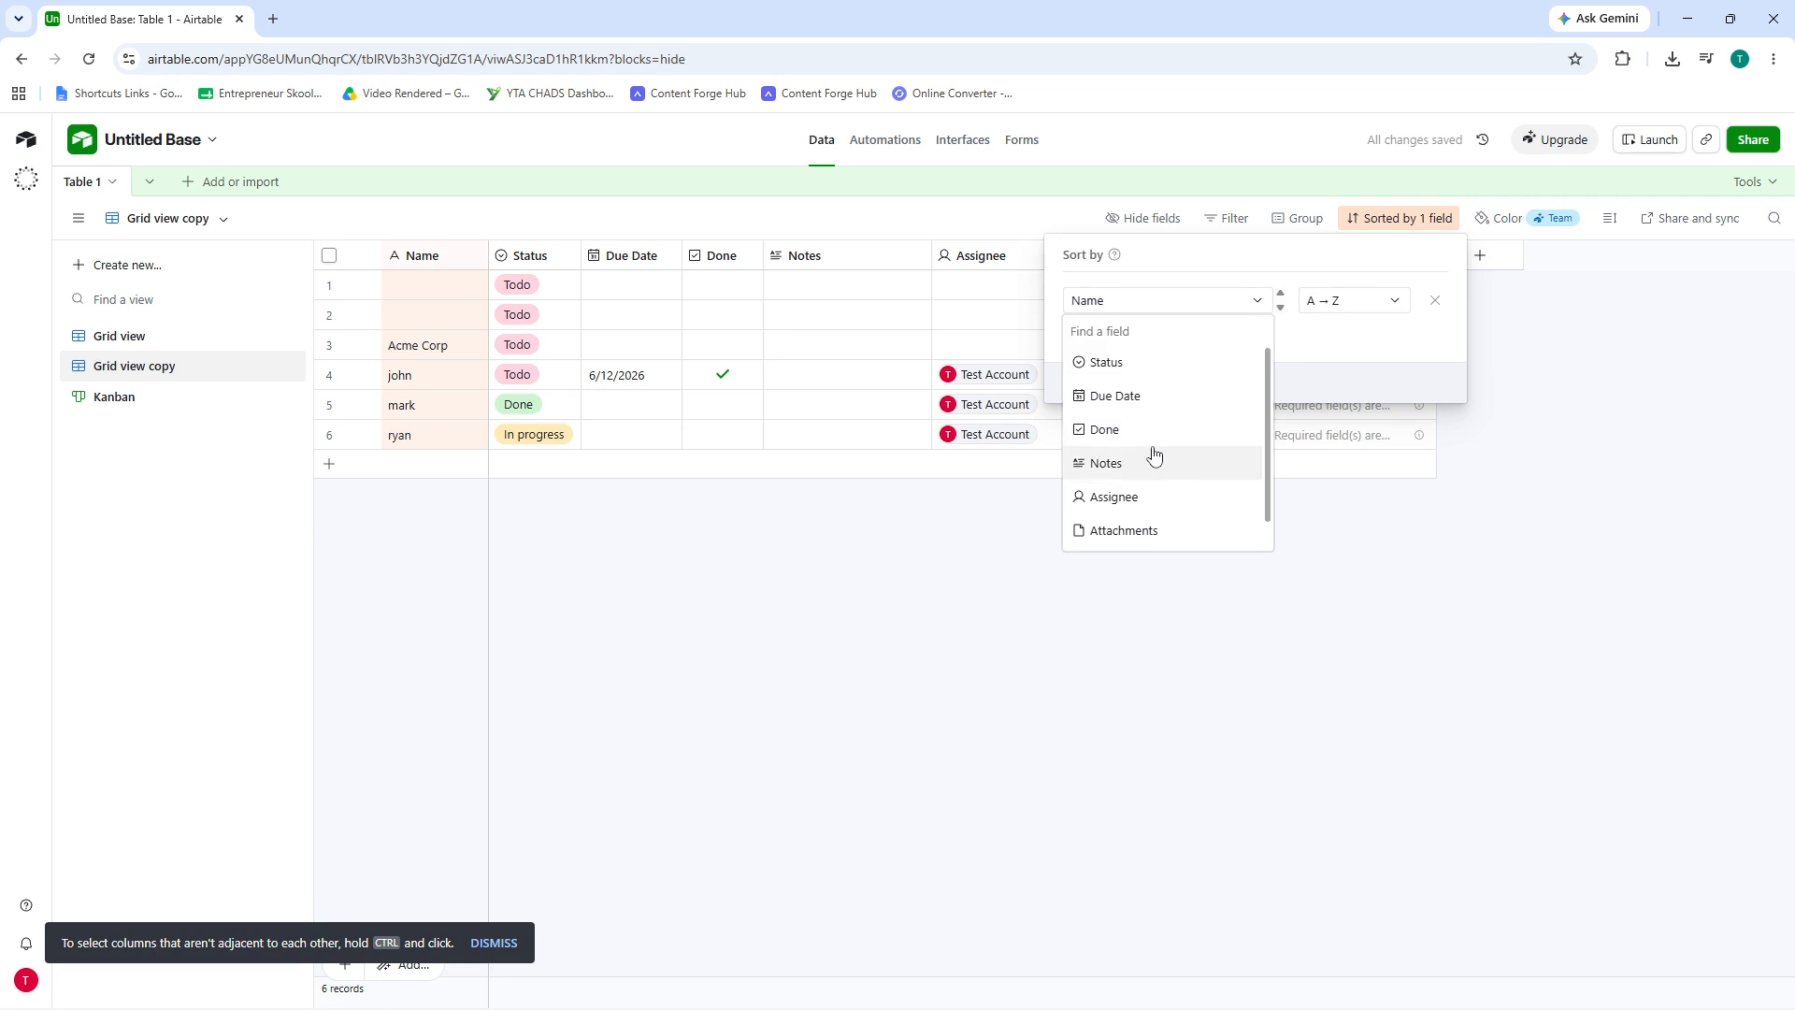
left_click(1155, 395)
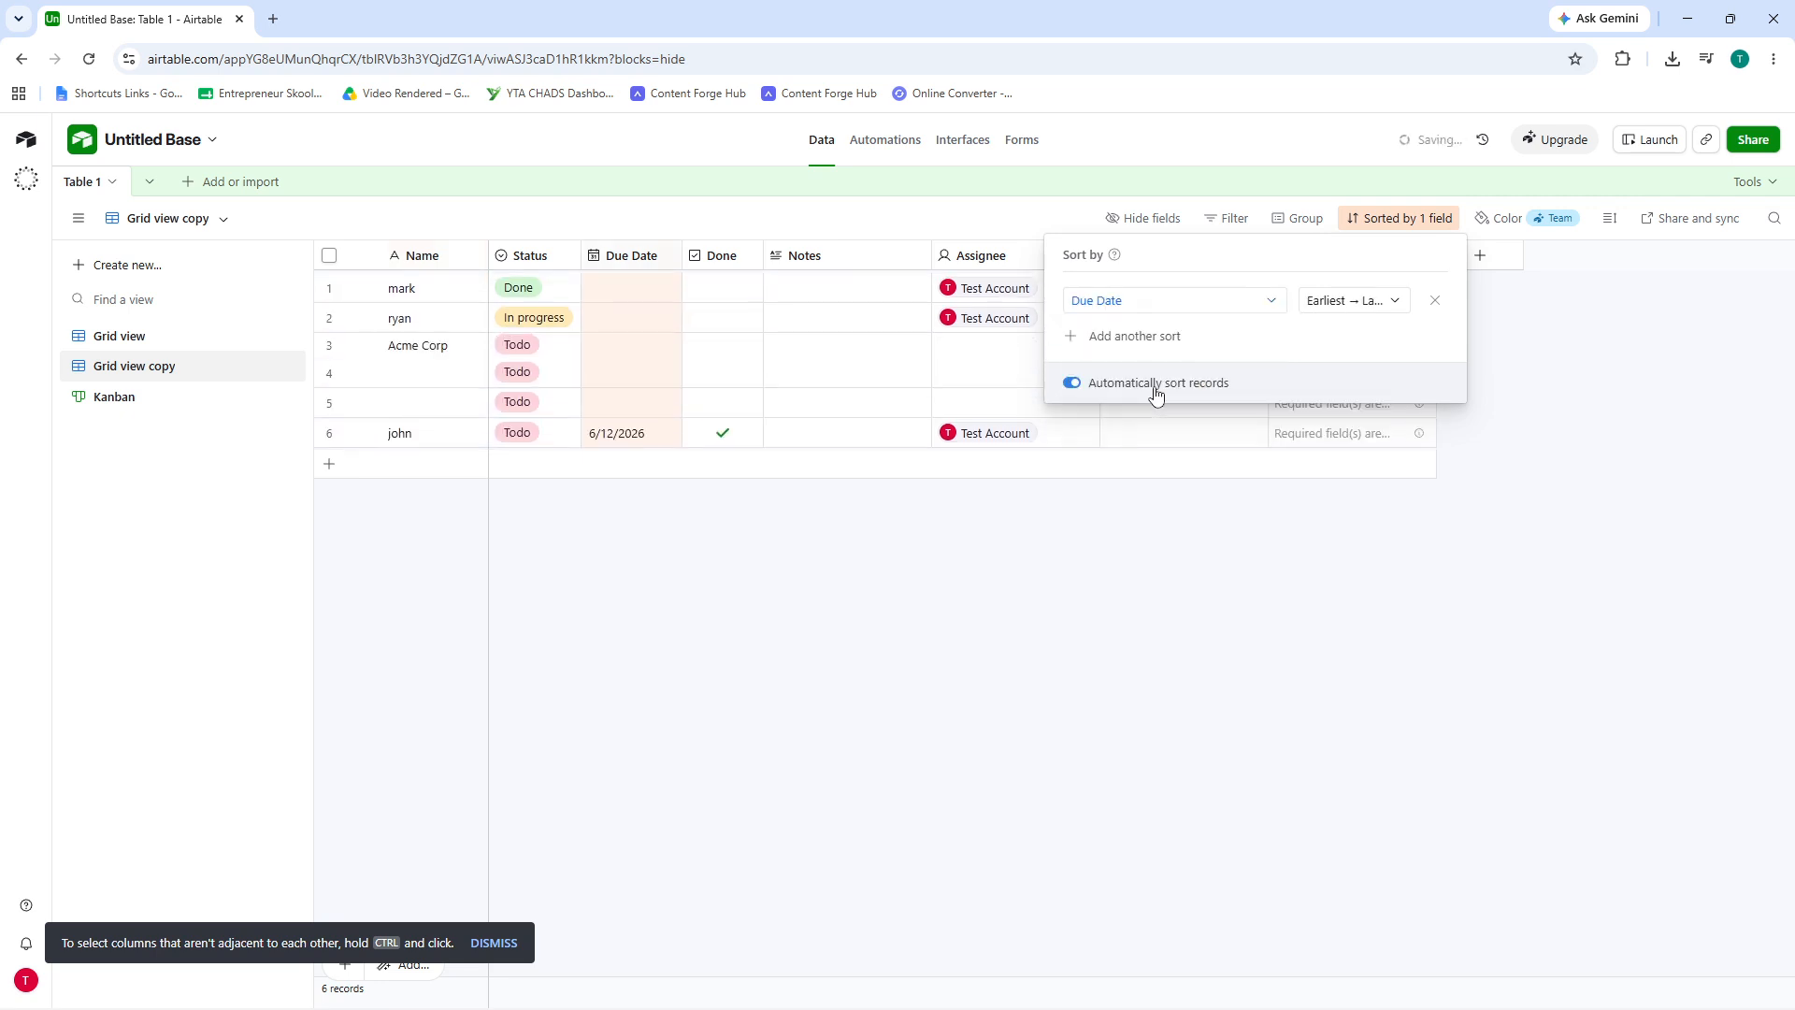
left_click(1031, 572)
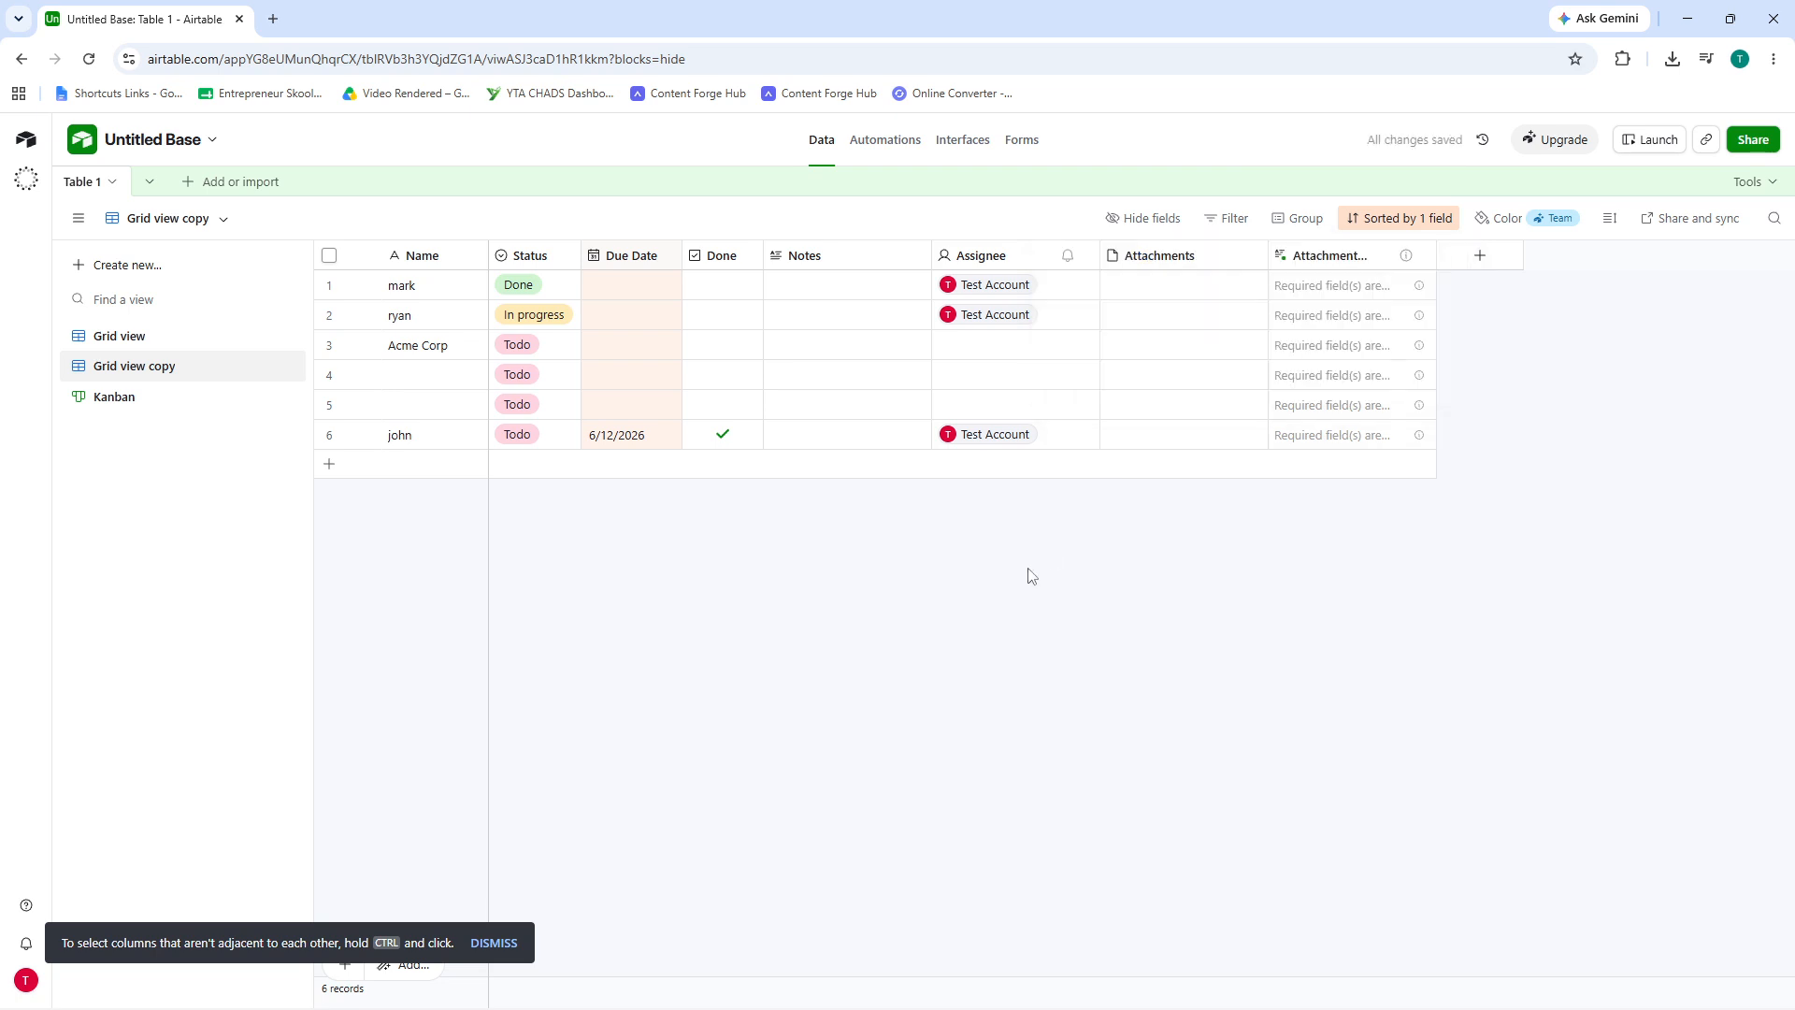
Enter a first name in the Name field of each of the two records that have blank names.
left_click(411, 388)
left_click(412, 383)
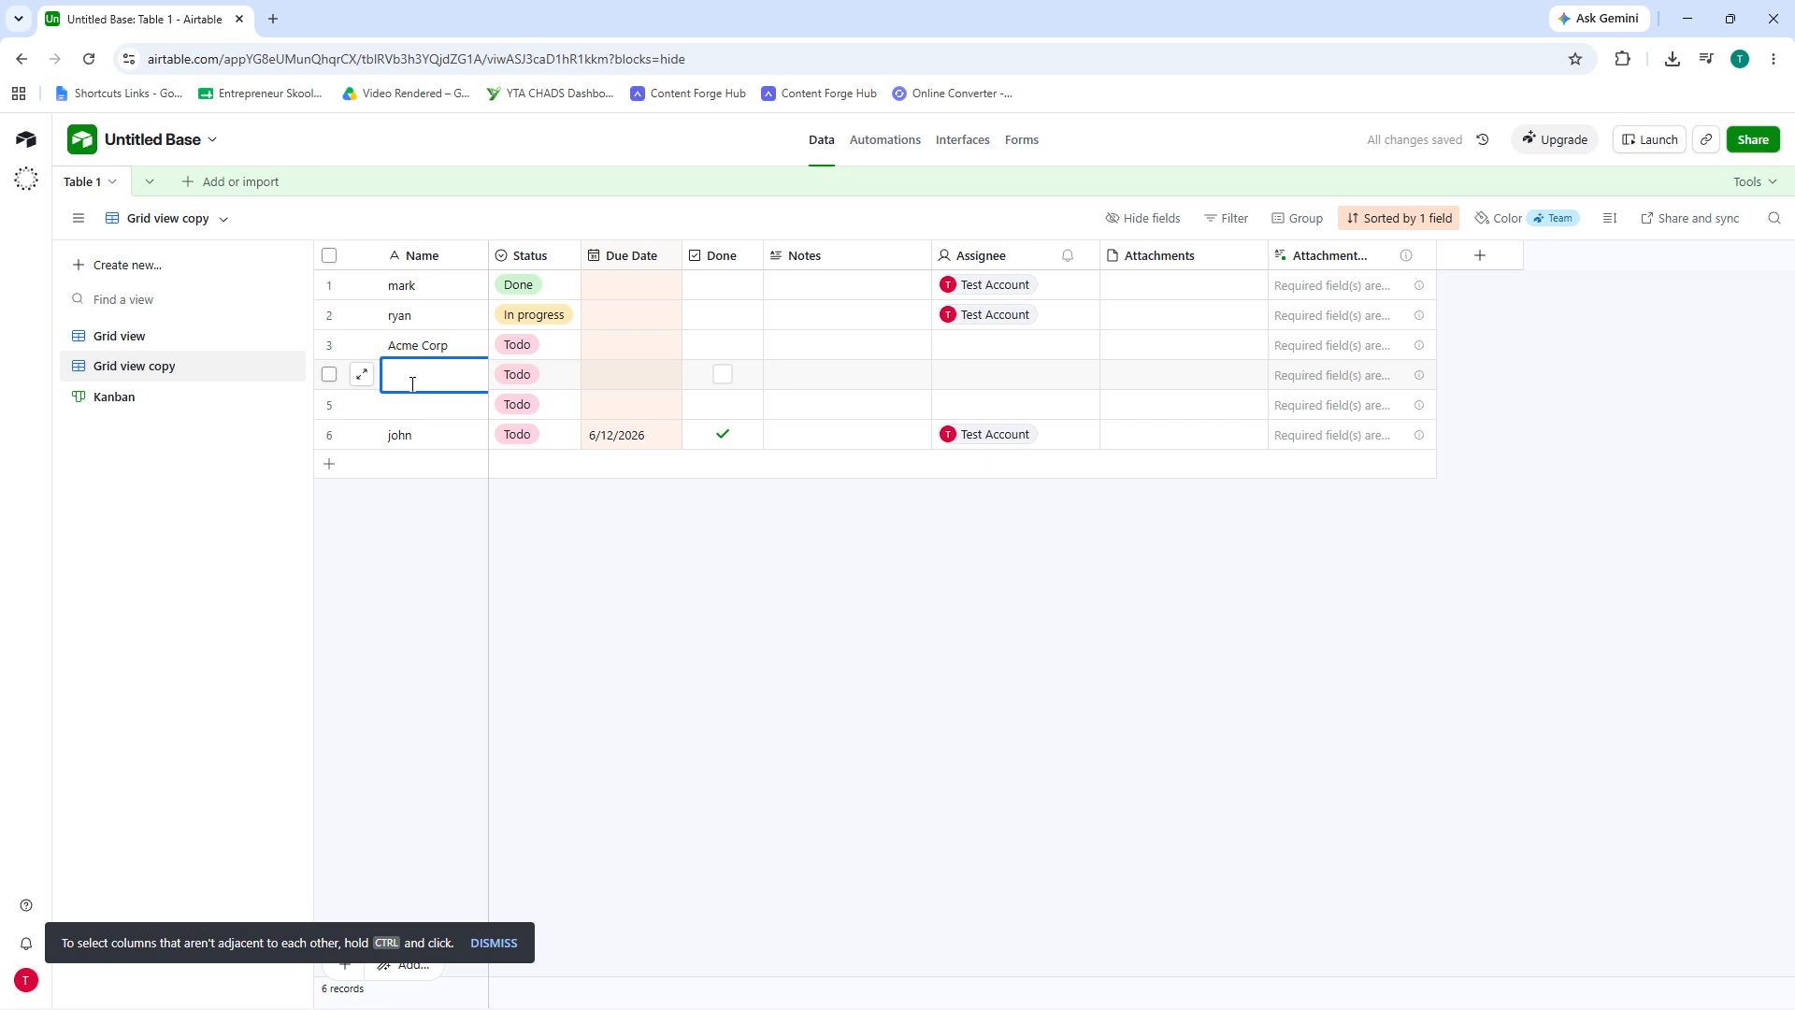
type("hope")
key("Tab")
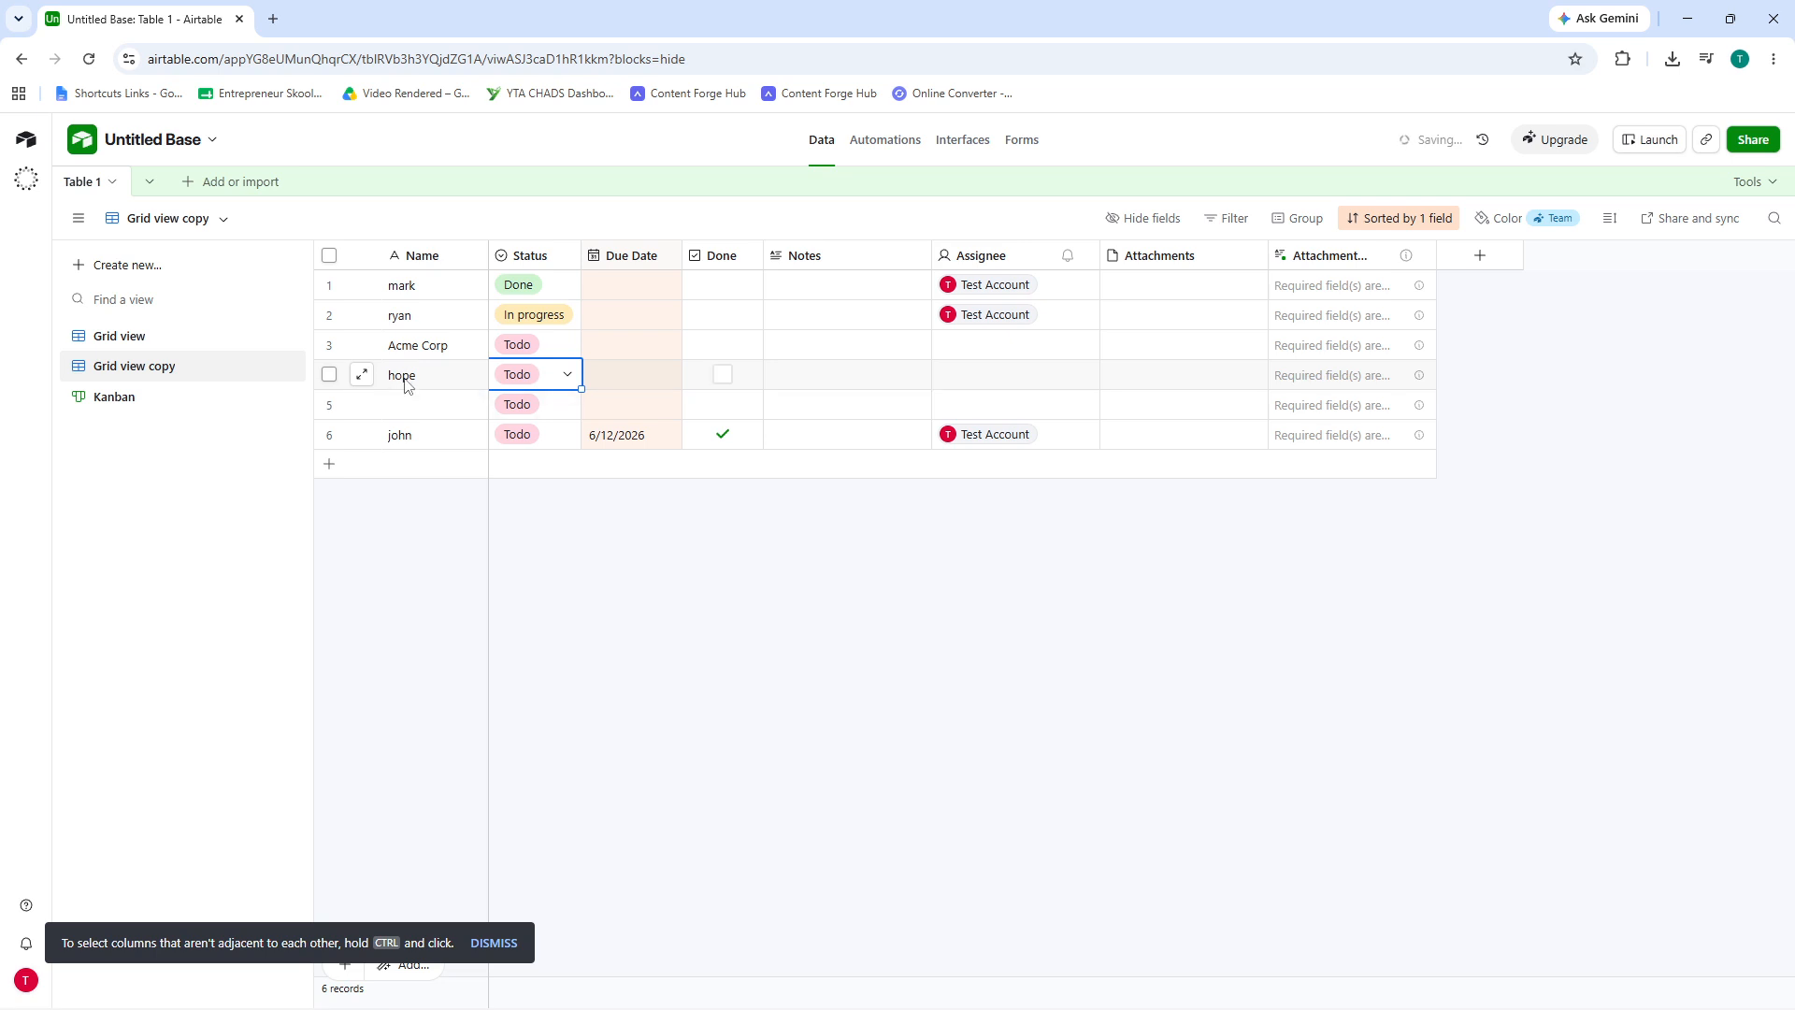
left_click(418, 418)
left_click(417, 416)
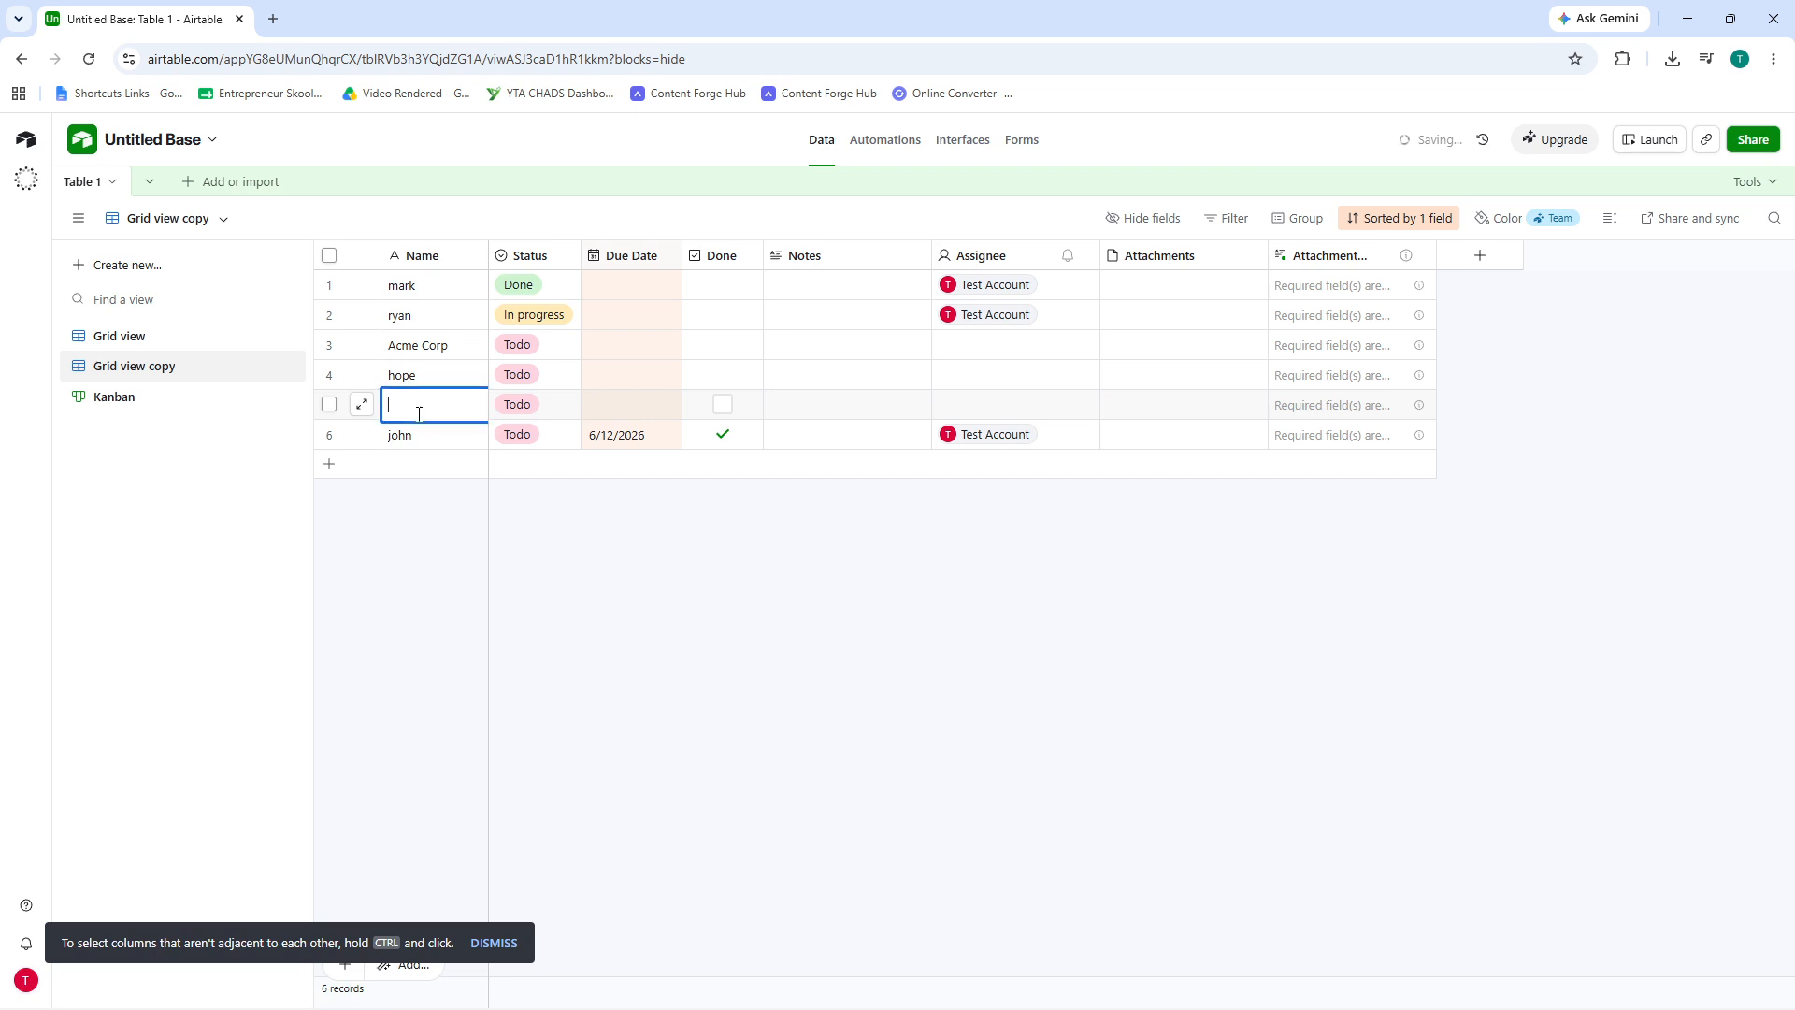
type("mane")
left_click(923, 712)
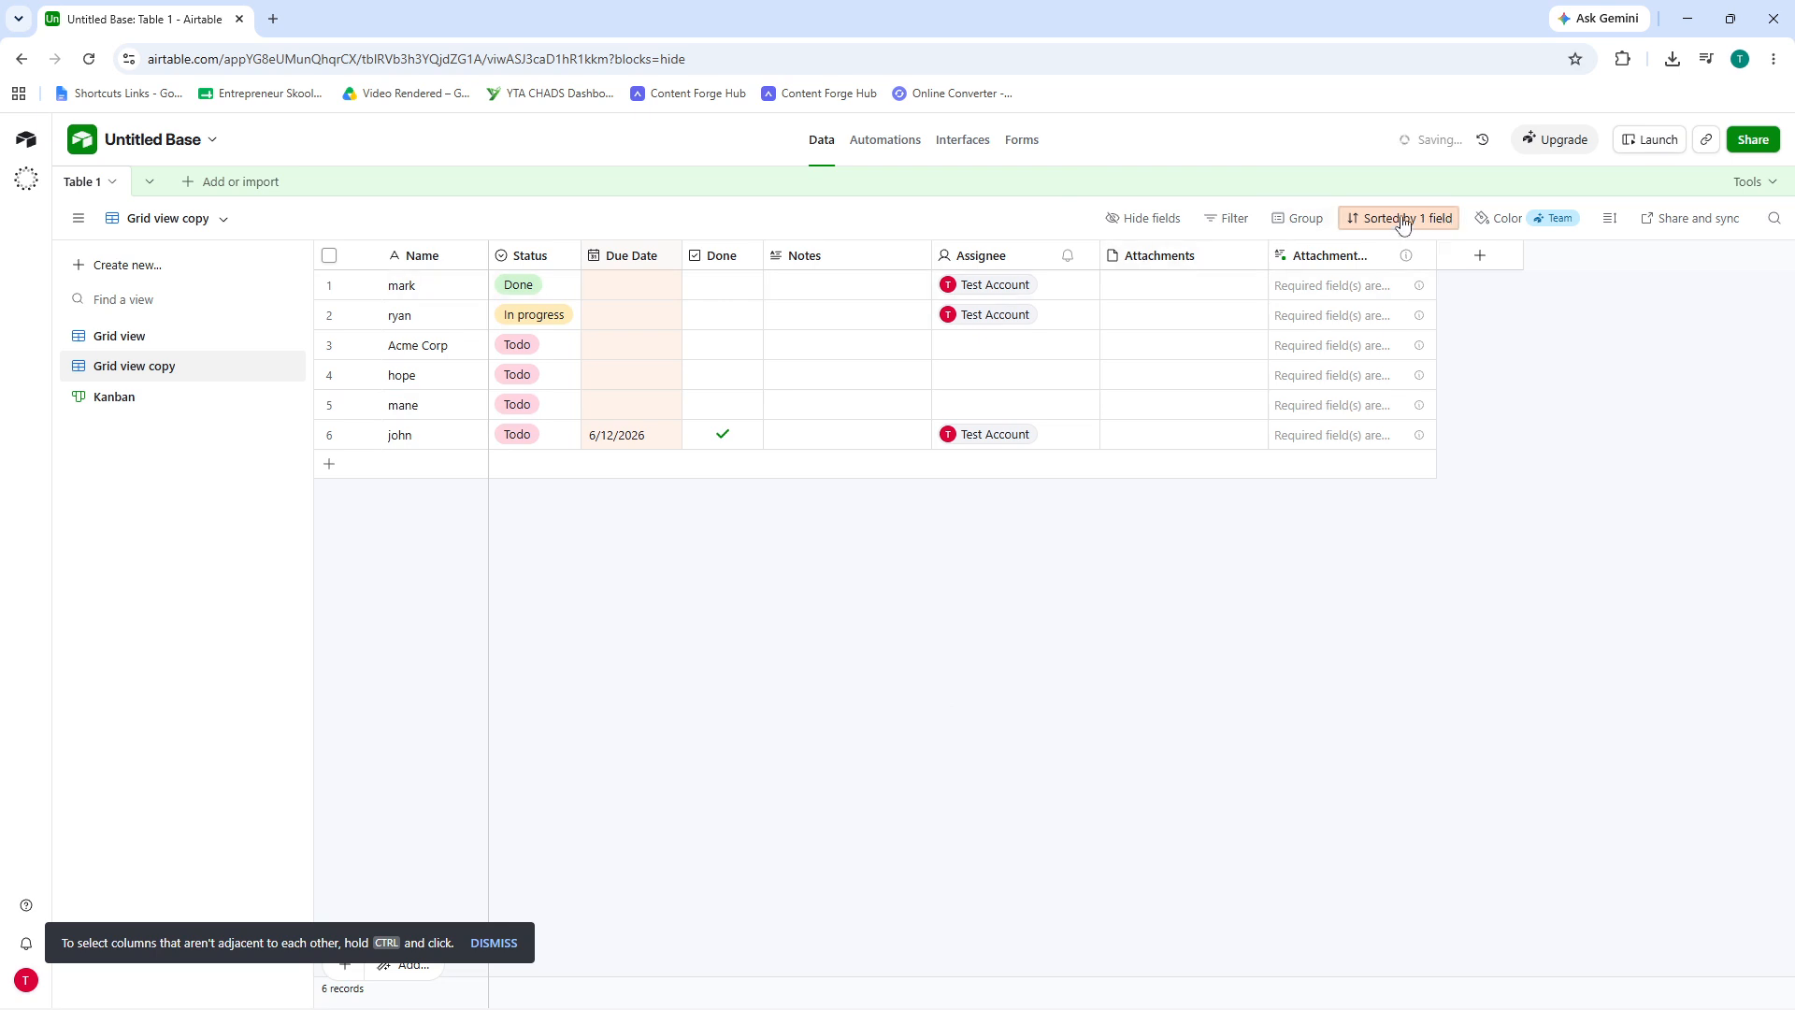
Add a filter condition on Name with the "contains" operator, checking the available fields and operators and leaving its value empty.
left_click(1226, 218)
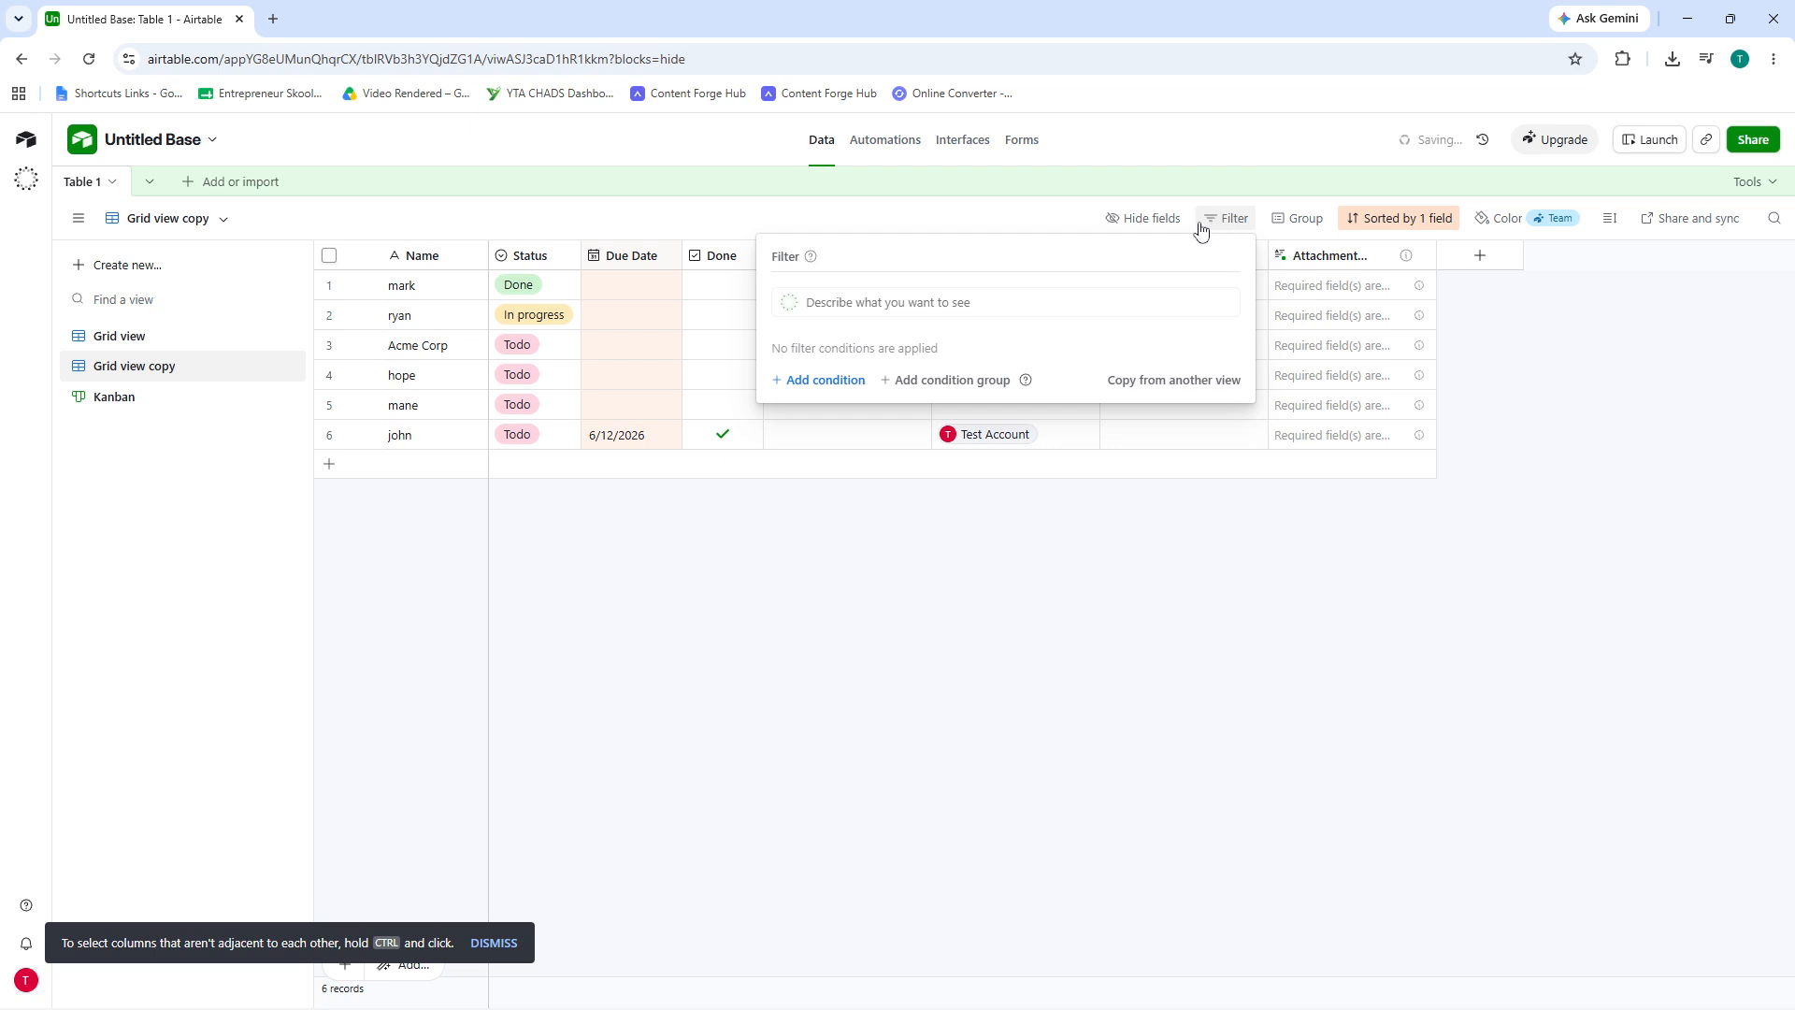
left_click(812, 384)
left_click(855, 386)
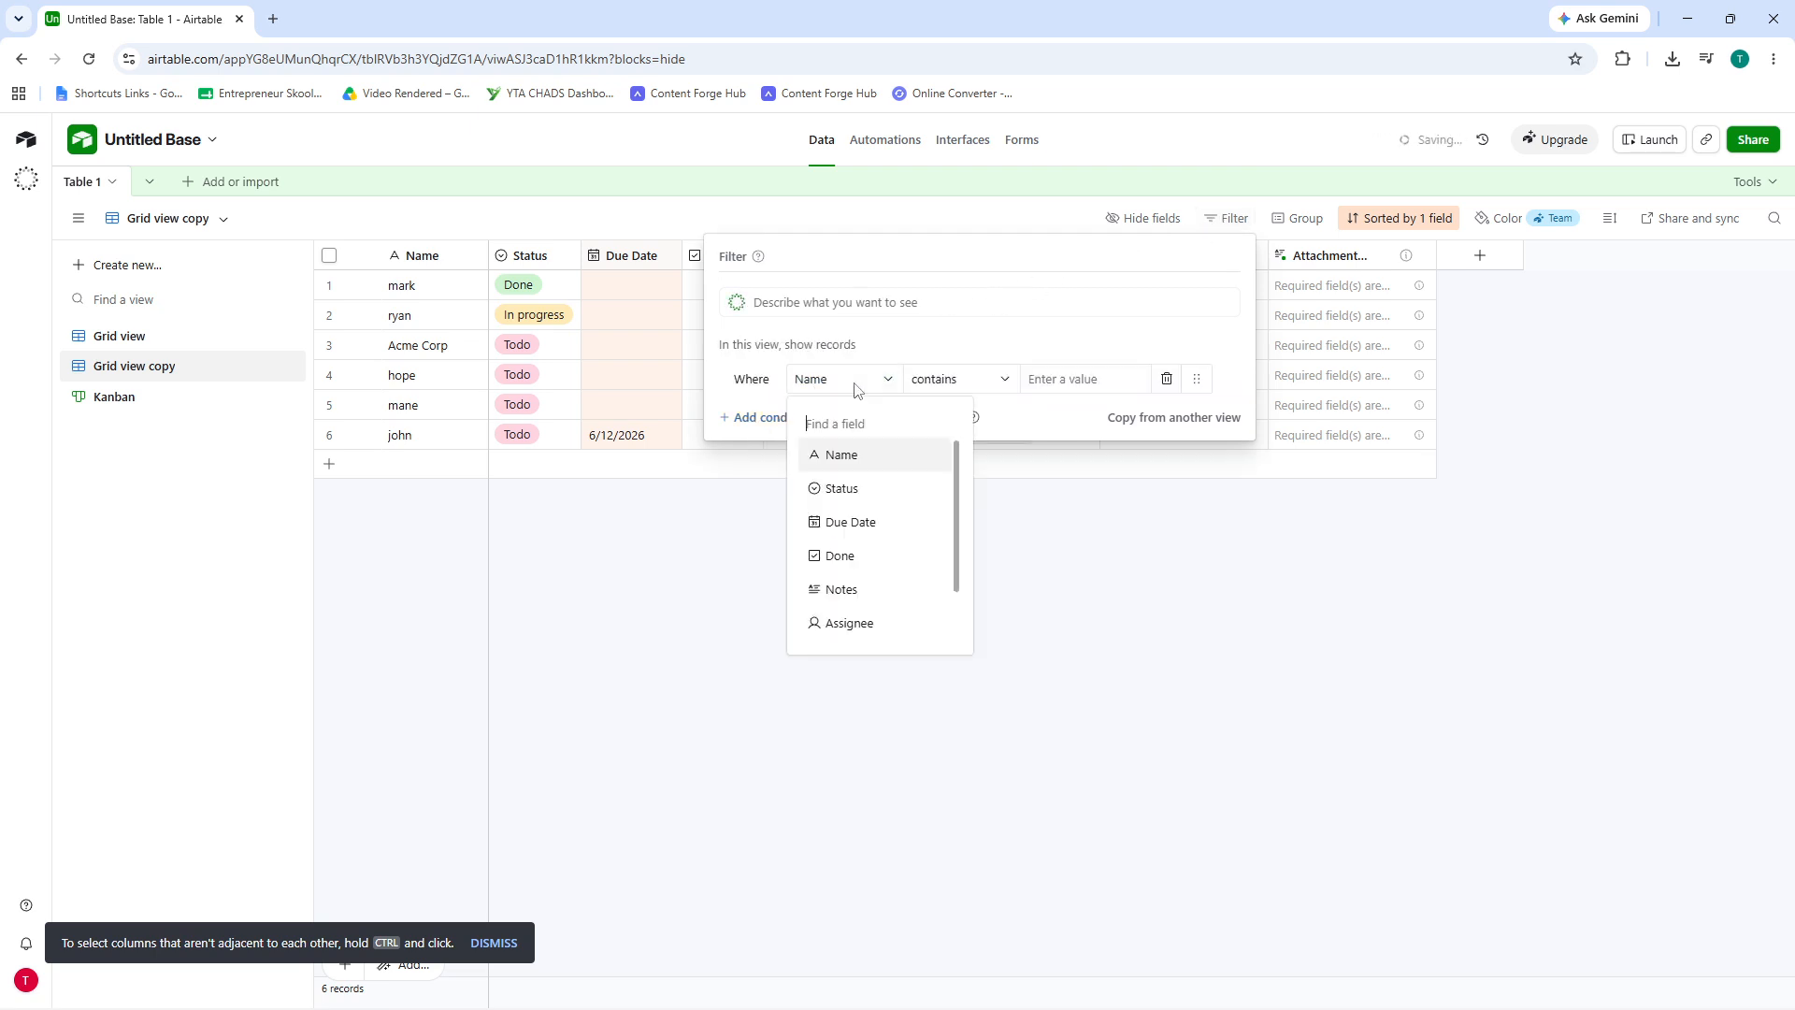
left_click(855, 390)
left_click(962, 381)
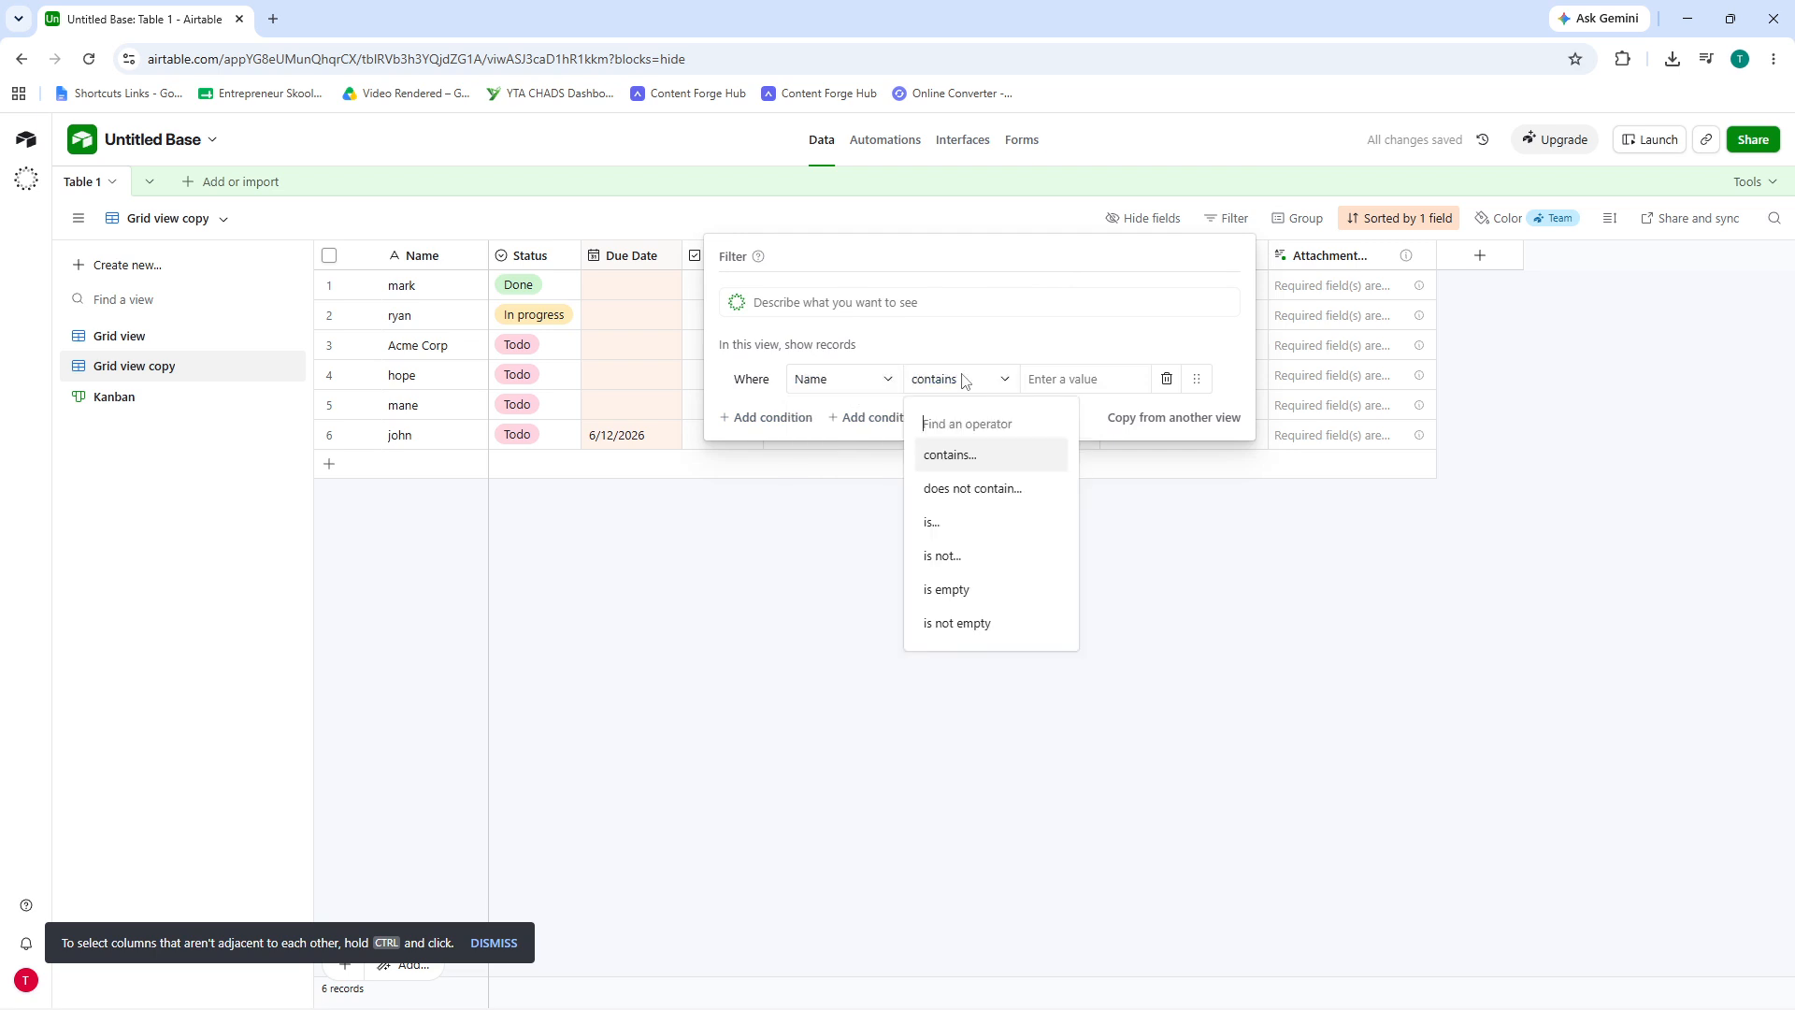
left_click(962, 380)
left_click(1061, 381)
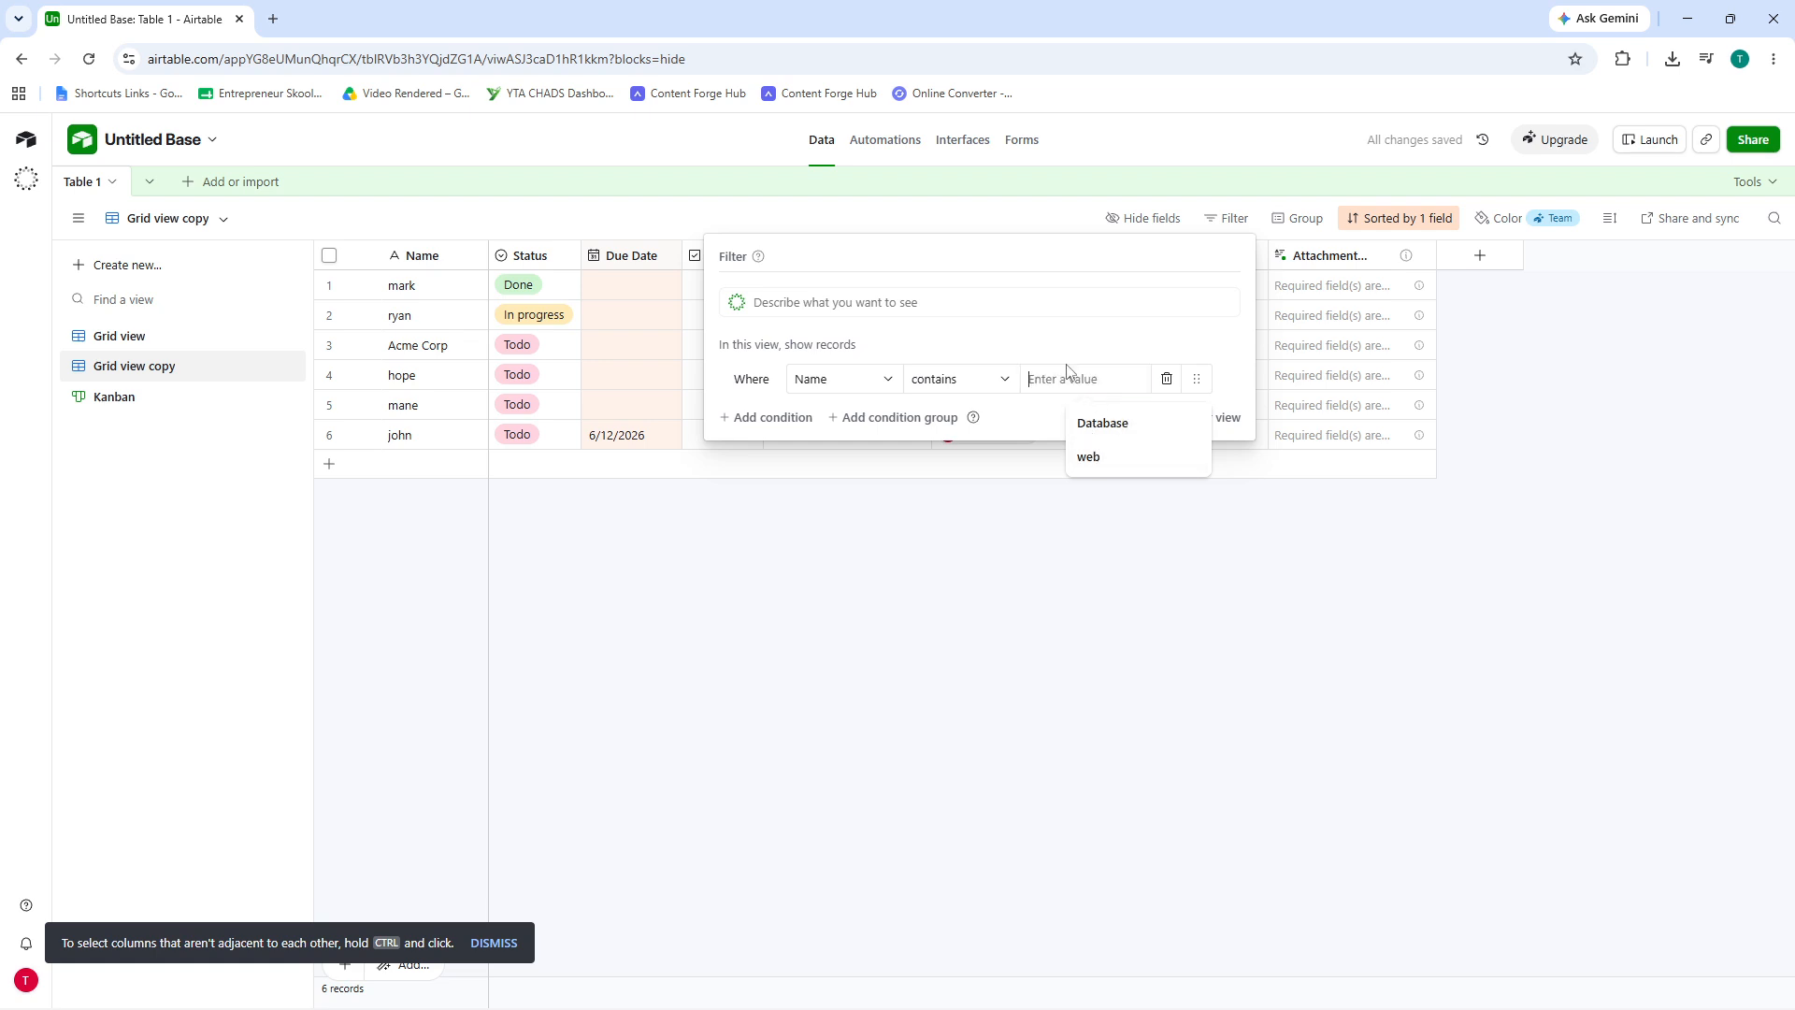
left_click(1065, 340)
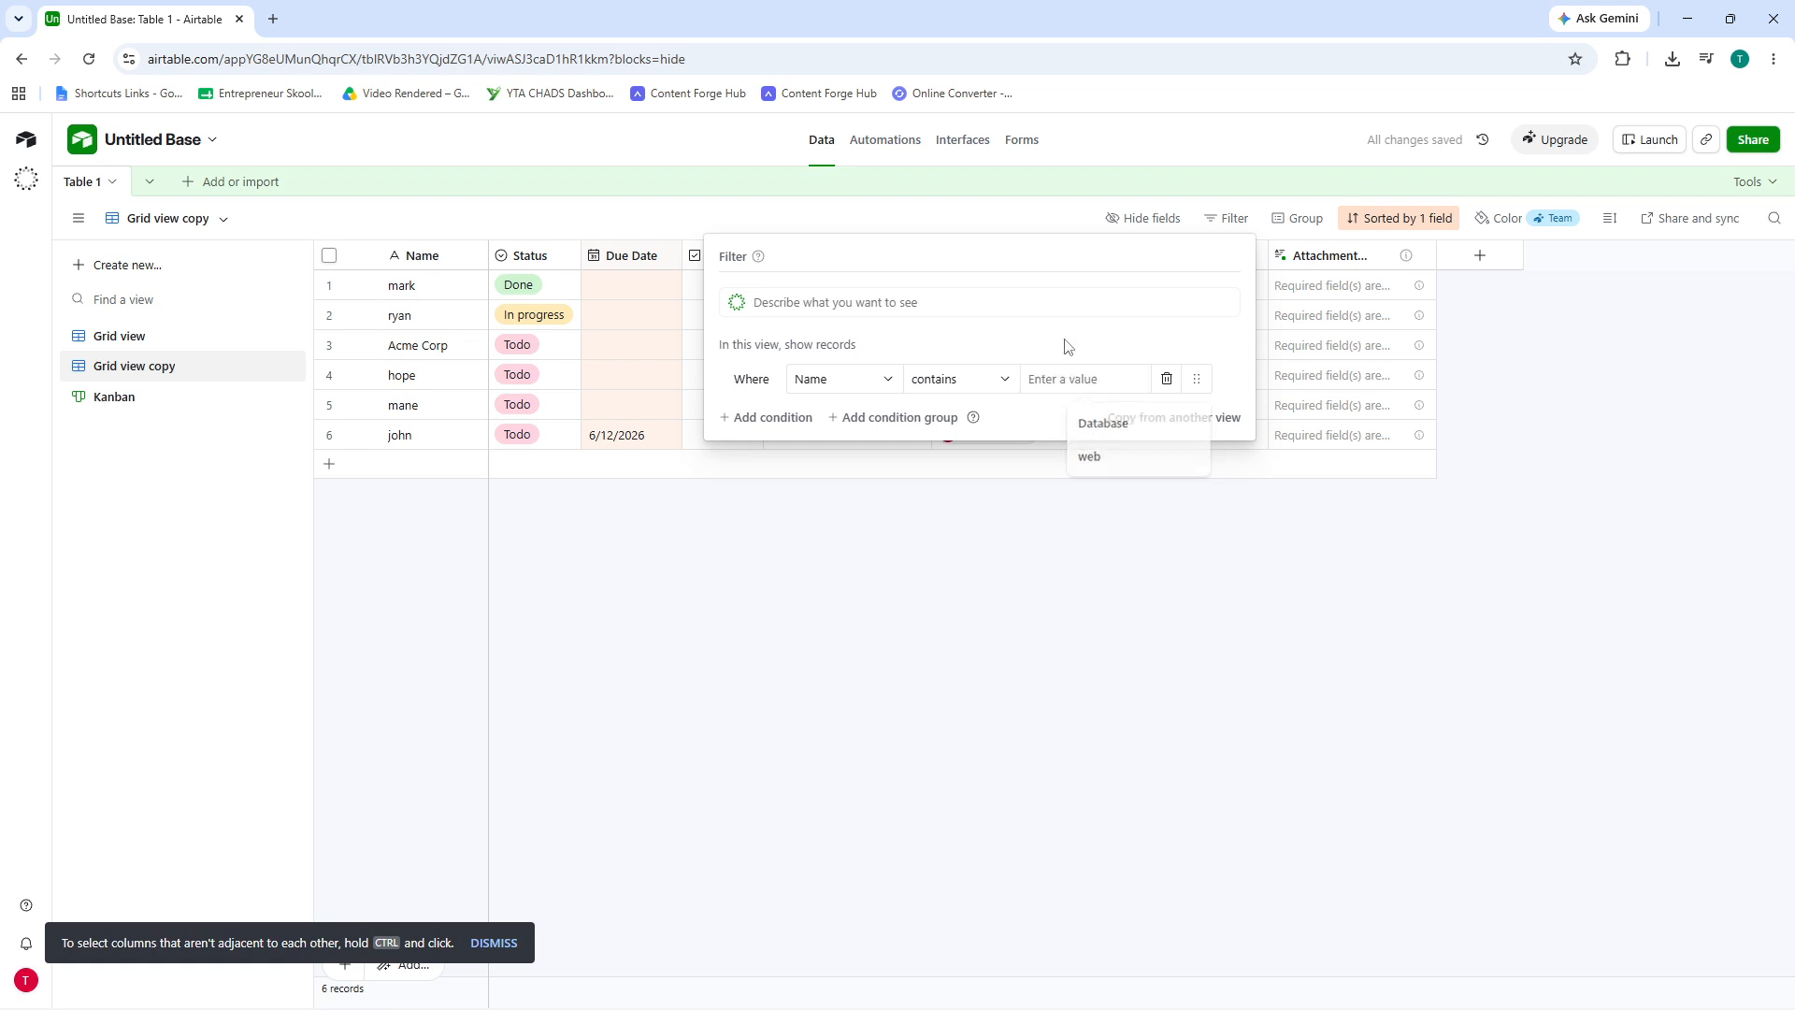
Change the filter condition's field to Status with the "is" operator and look through its options without choosing one.
left_click(848, 387)
left_click(849, 489)
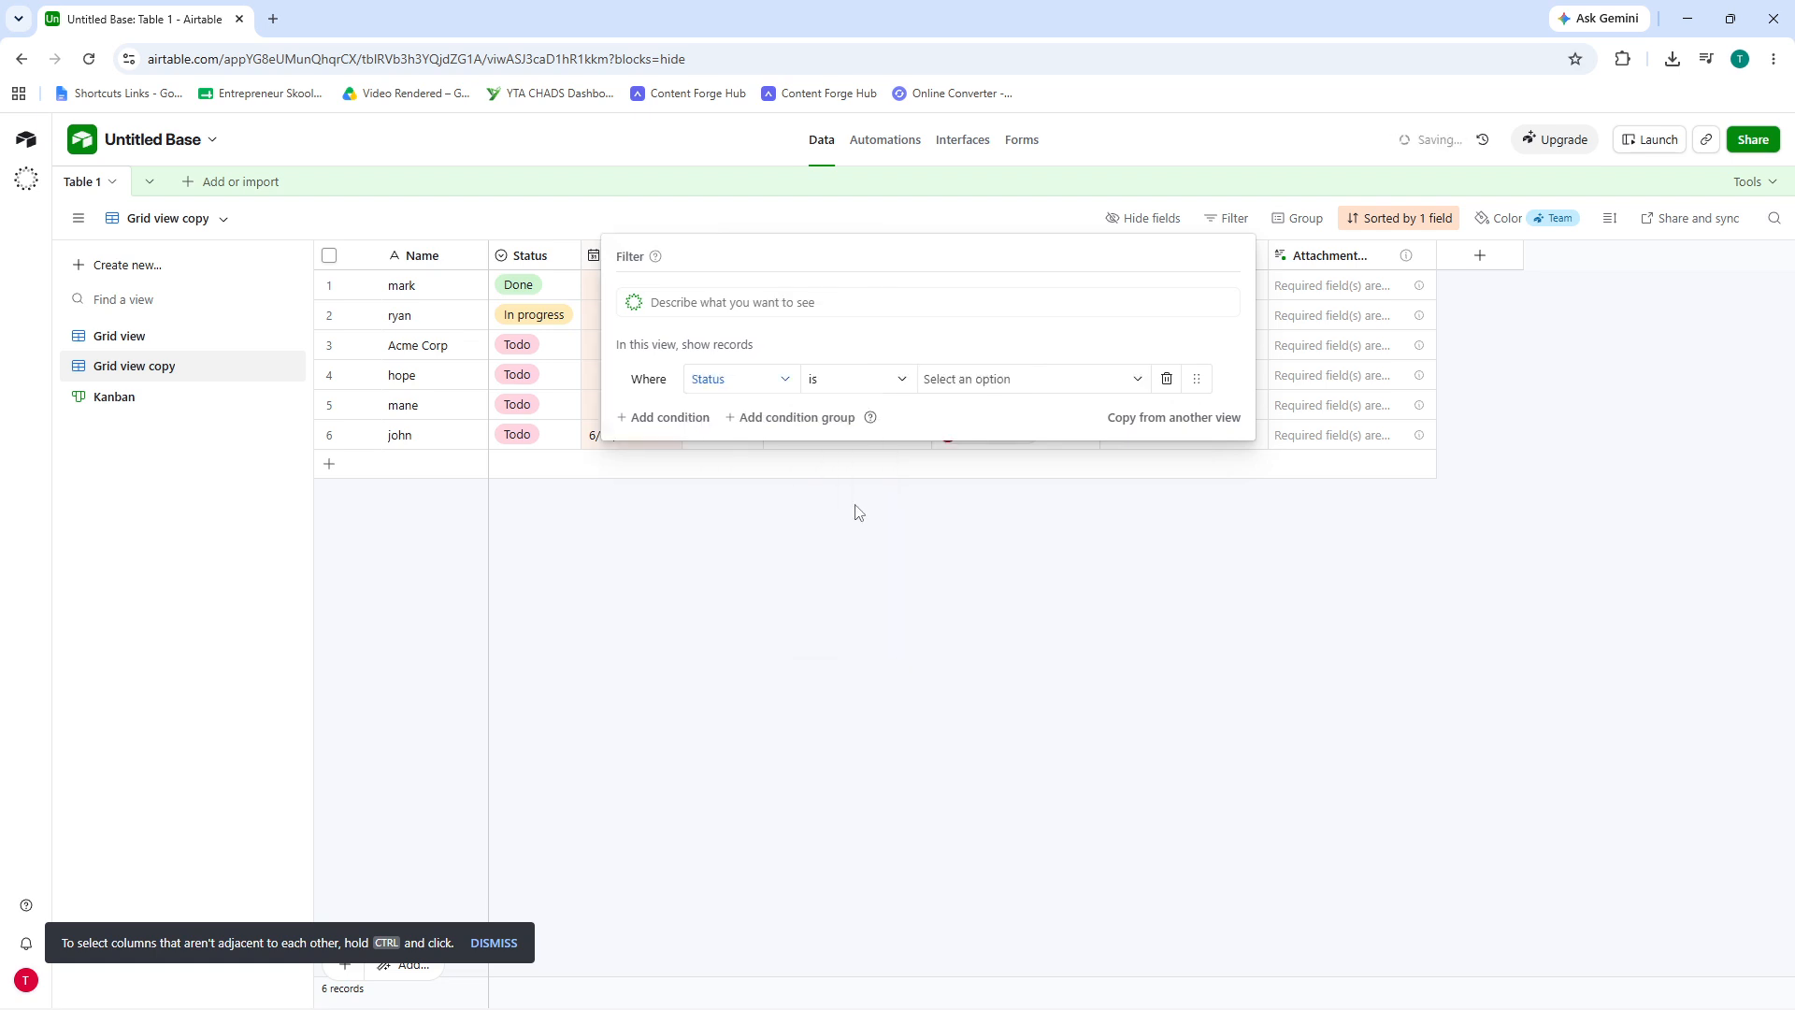
left_click(1003, 384)
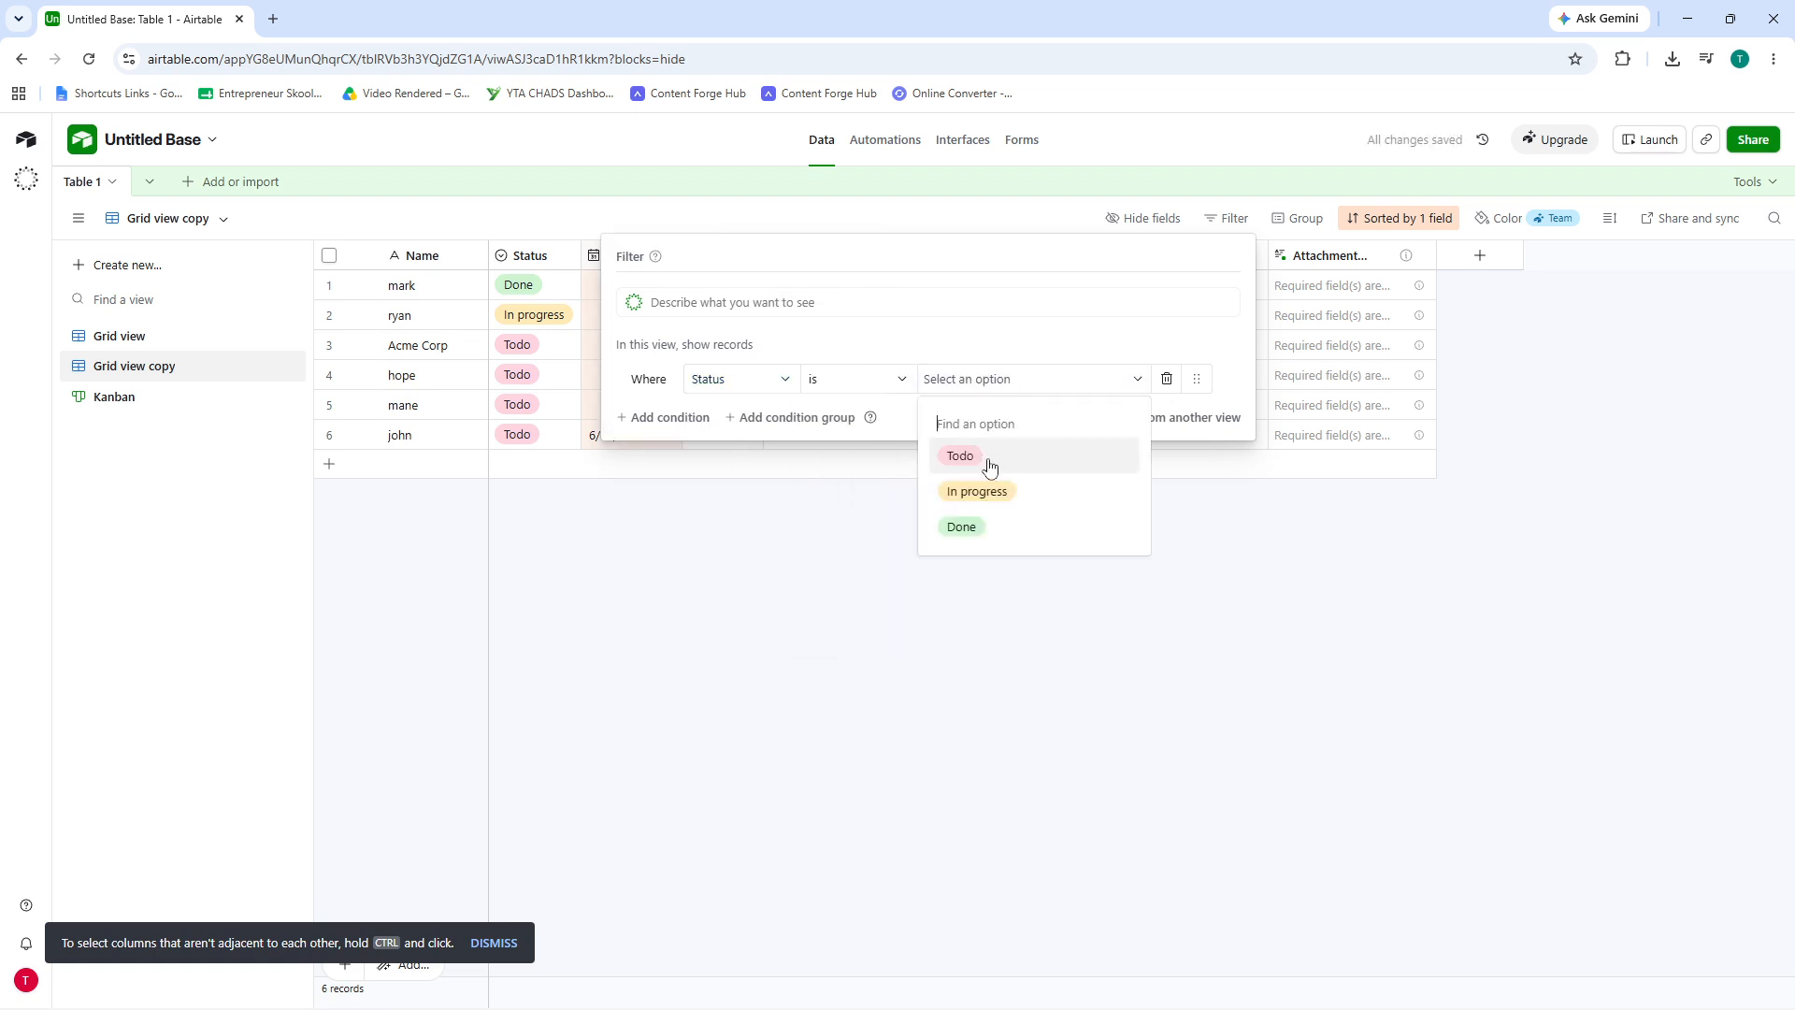
left_click(1388, 566)
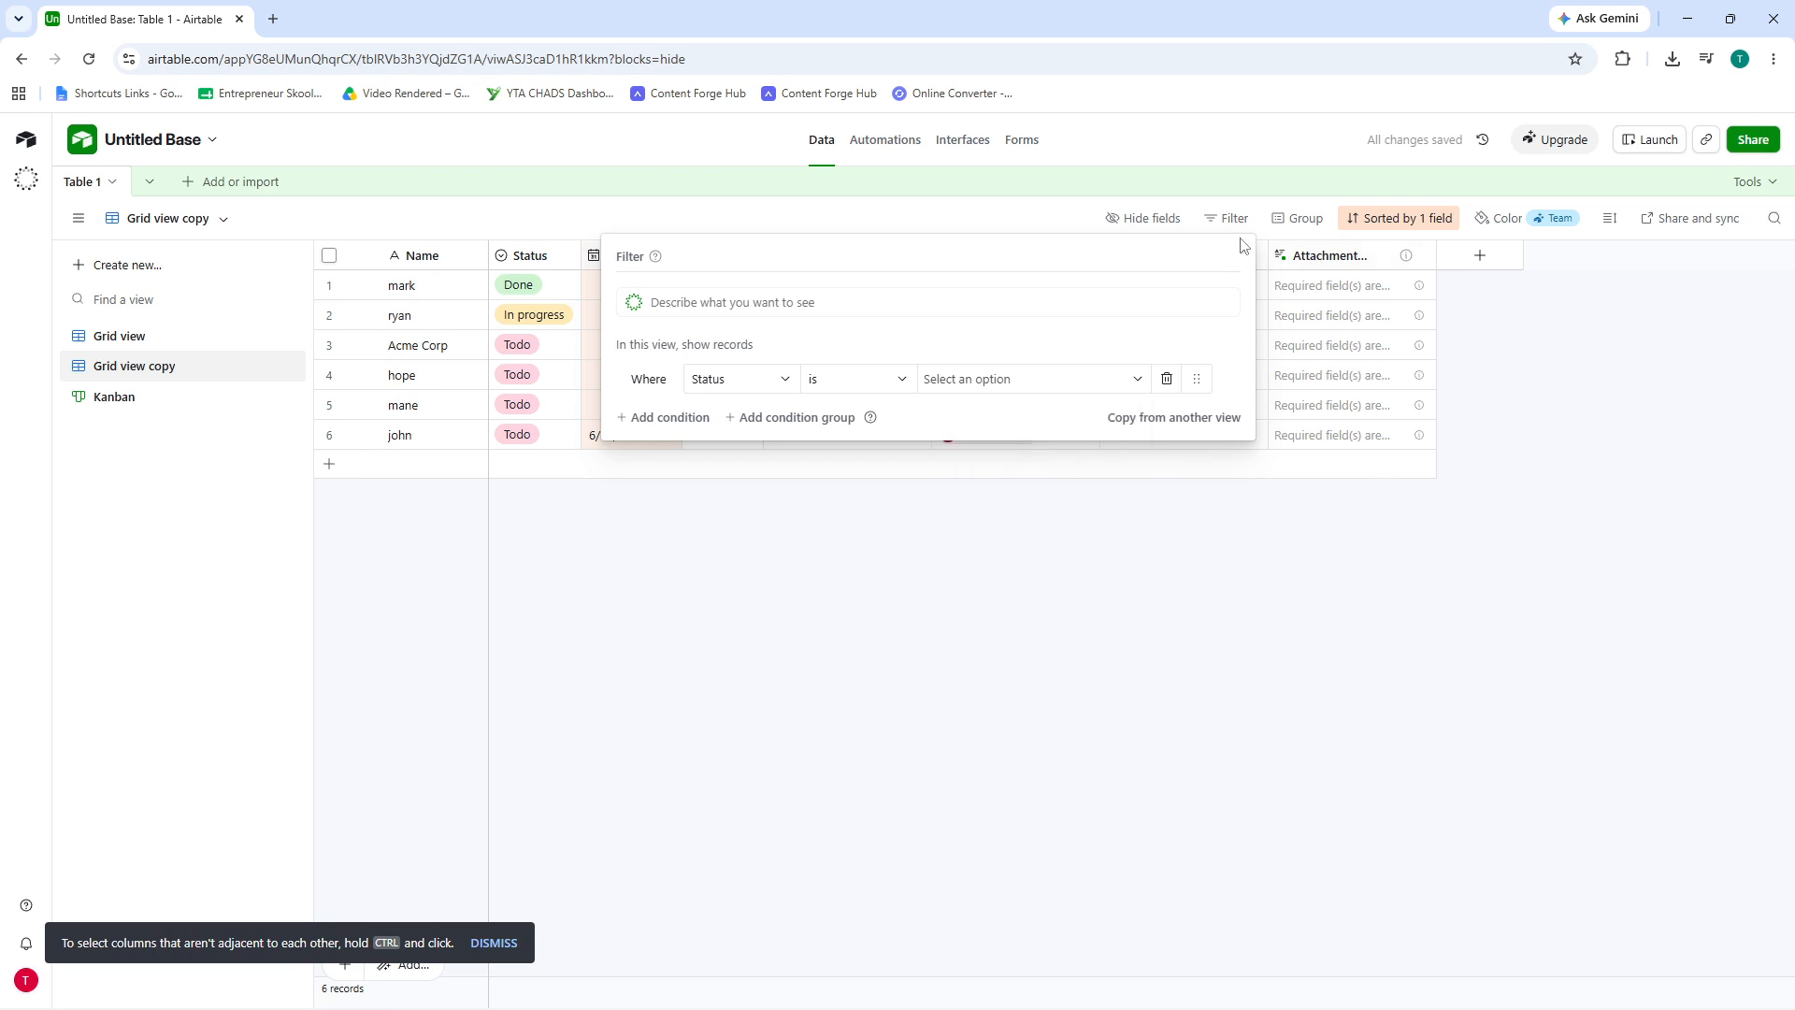
Delete the empty Status filter condition and remove the Due Date sort from the view.
left_click(1167, 379)
left_click(1542, 453)
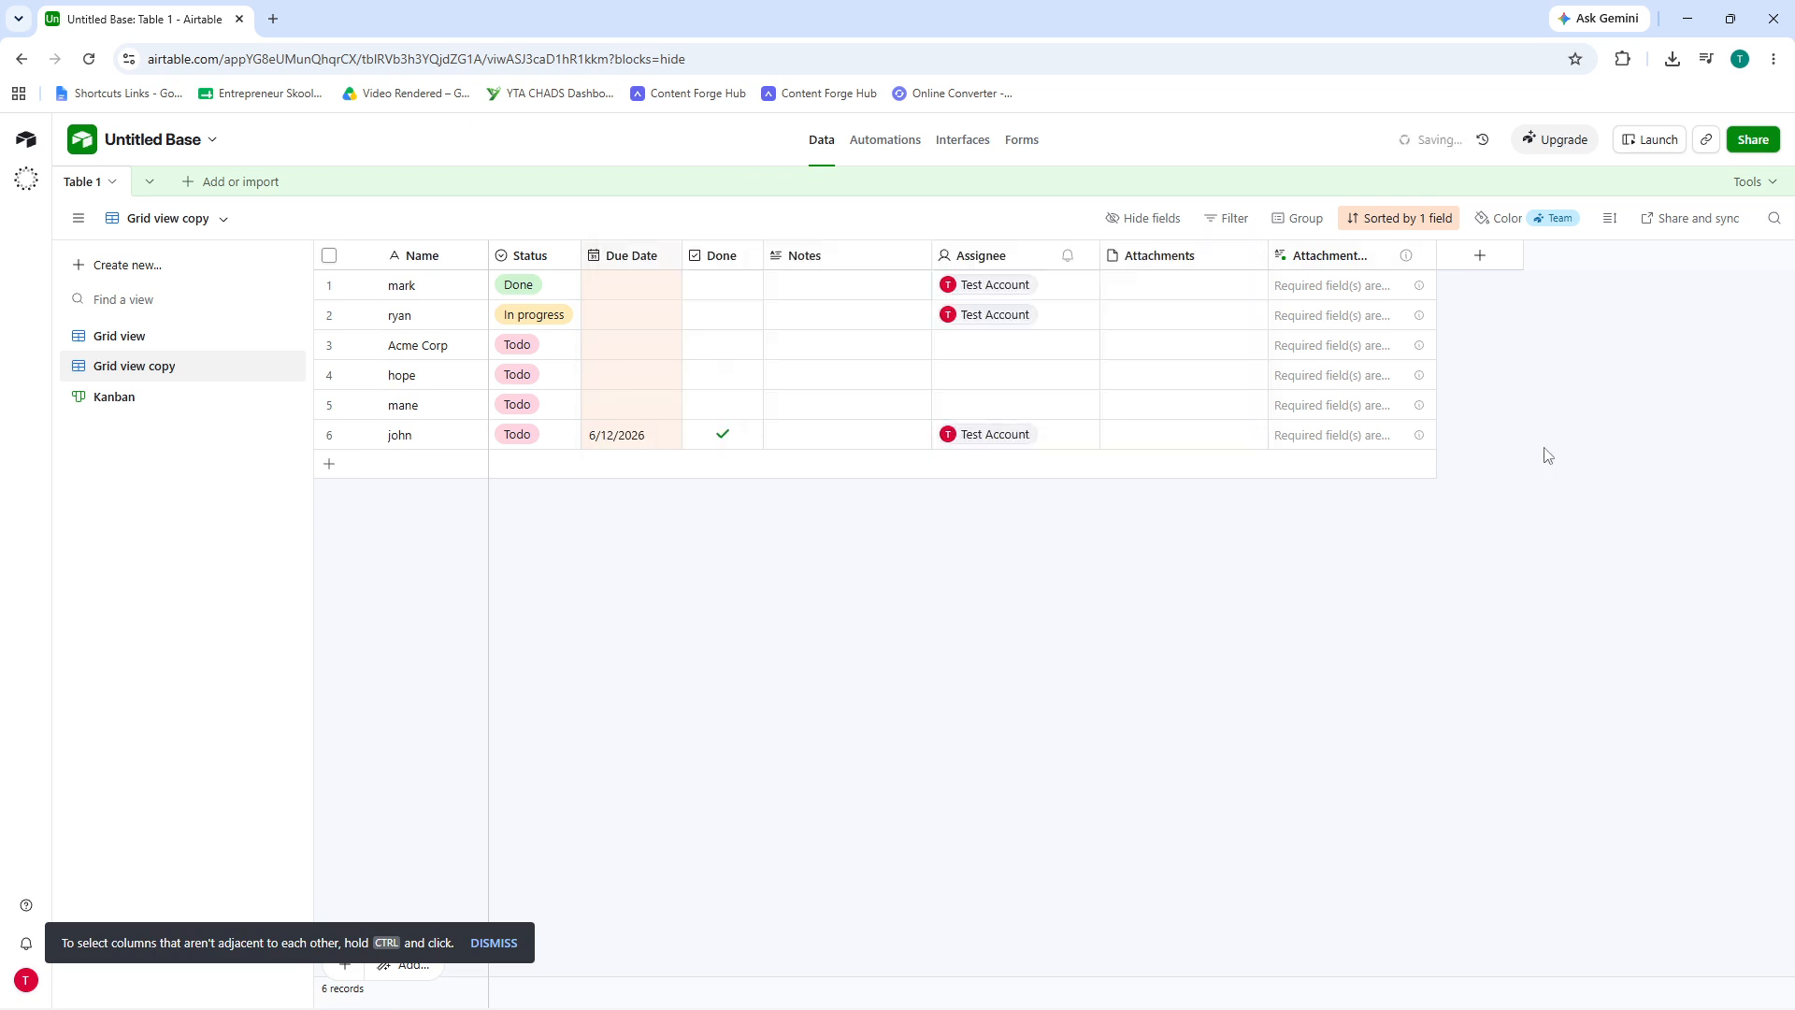
left_click(1427, 223)
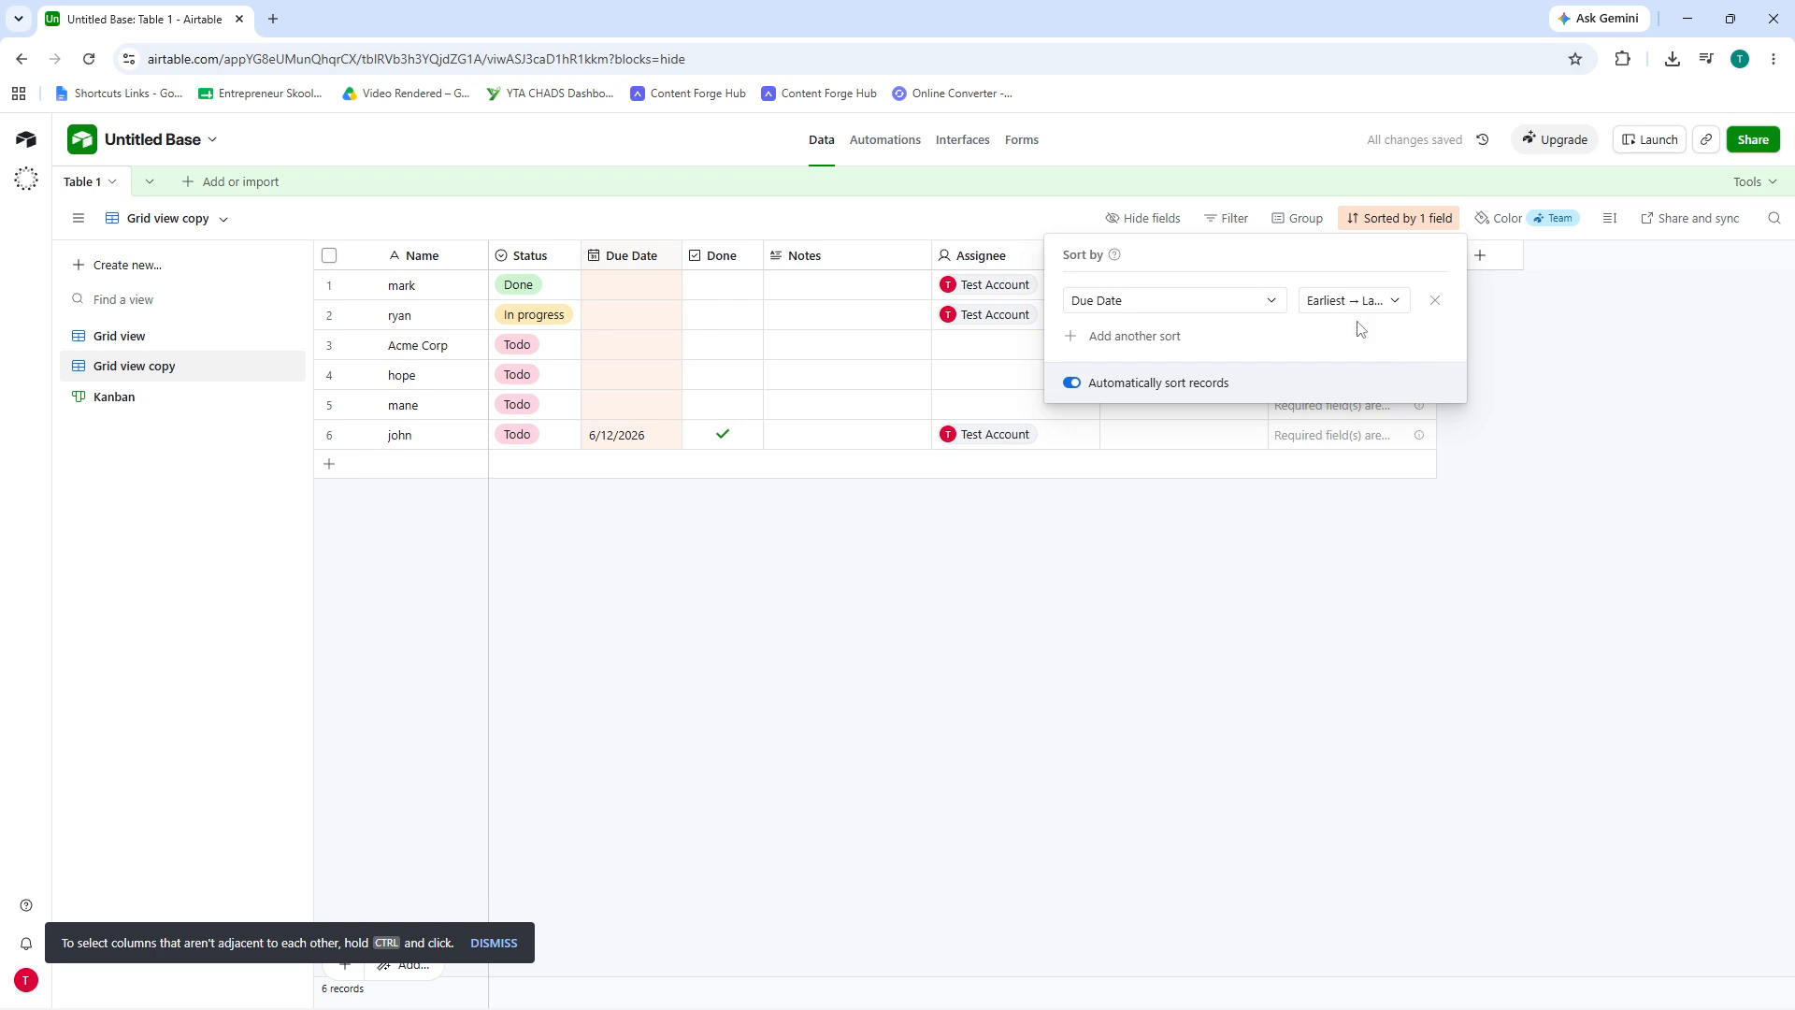
left_click(1432, 300)
left_click(1242, 607)
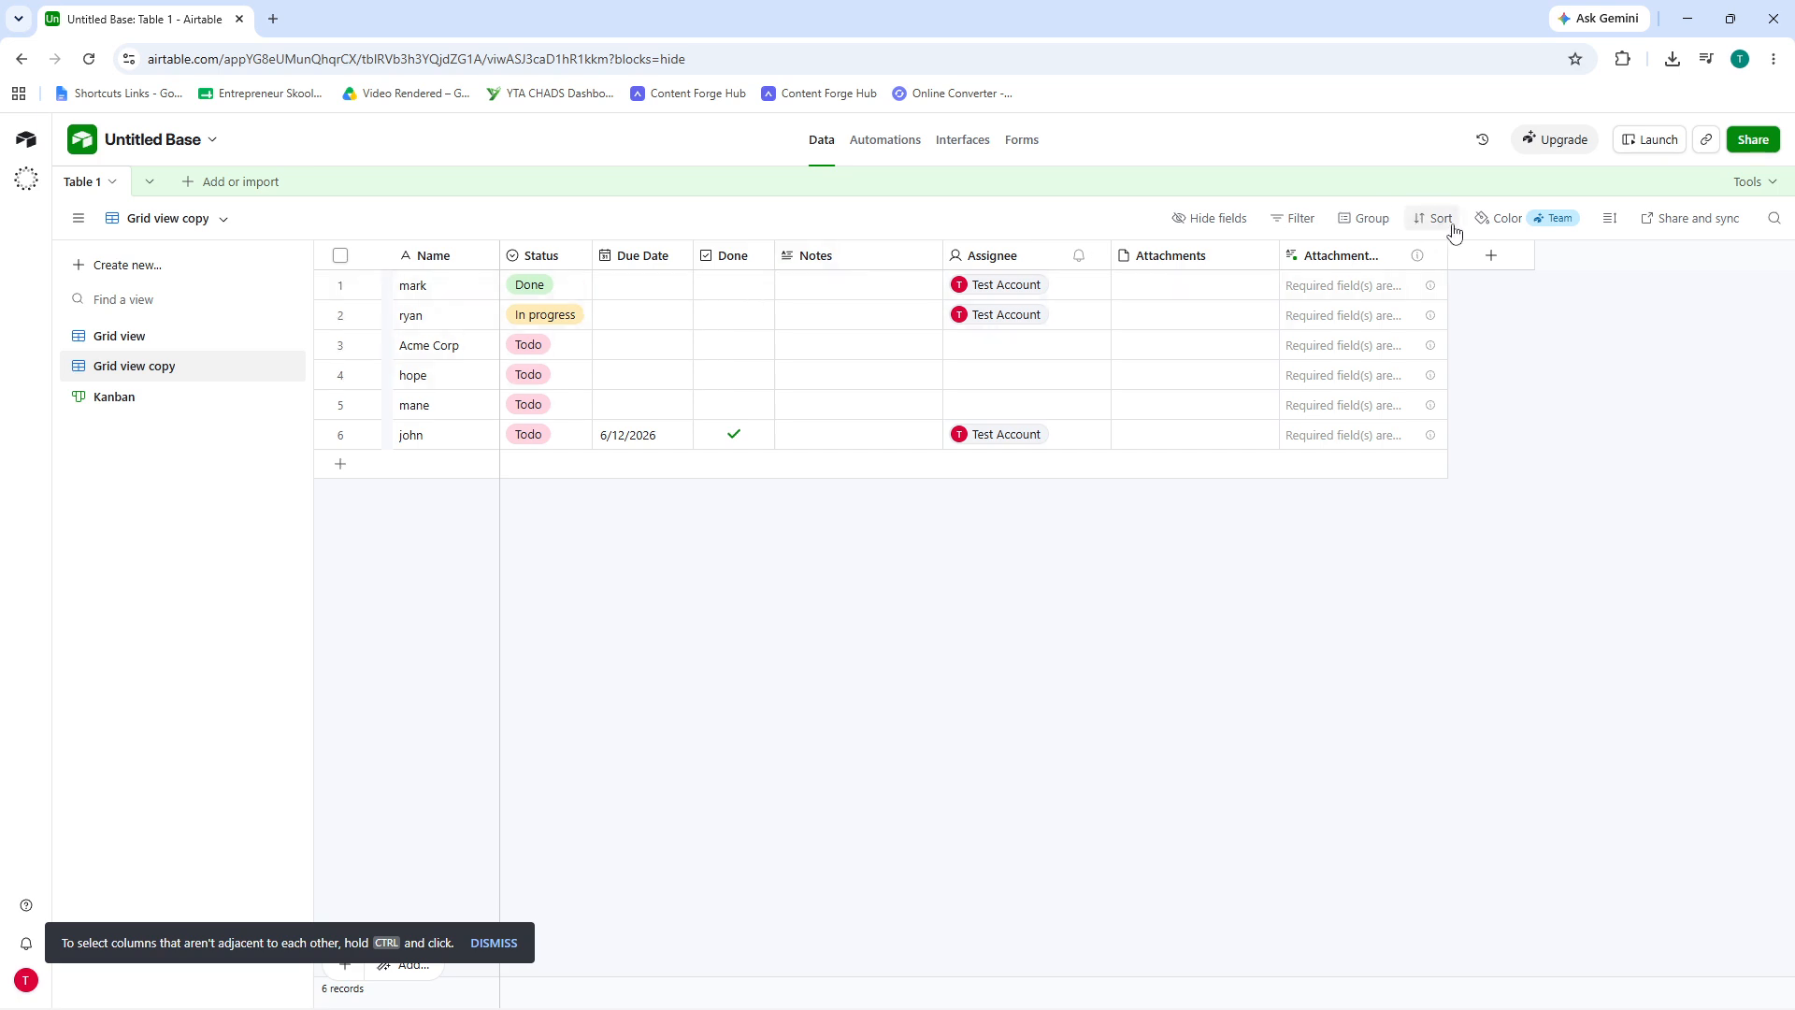
Group the records of the view by Status in First → Last order and close the group settings.
left_click(1379, 227)
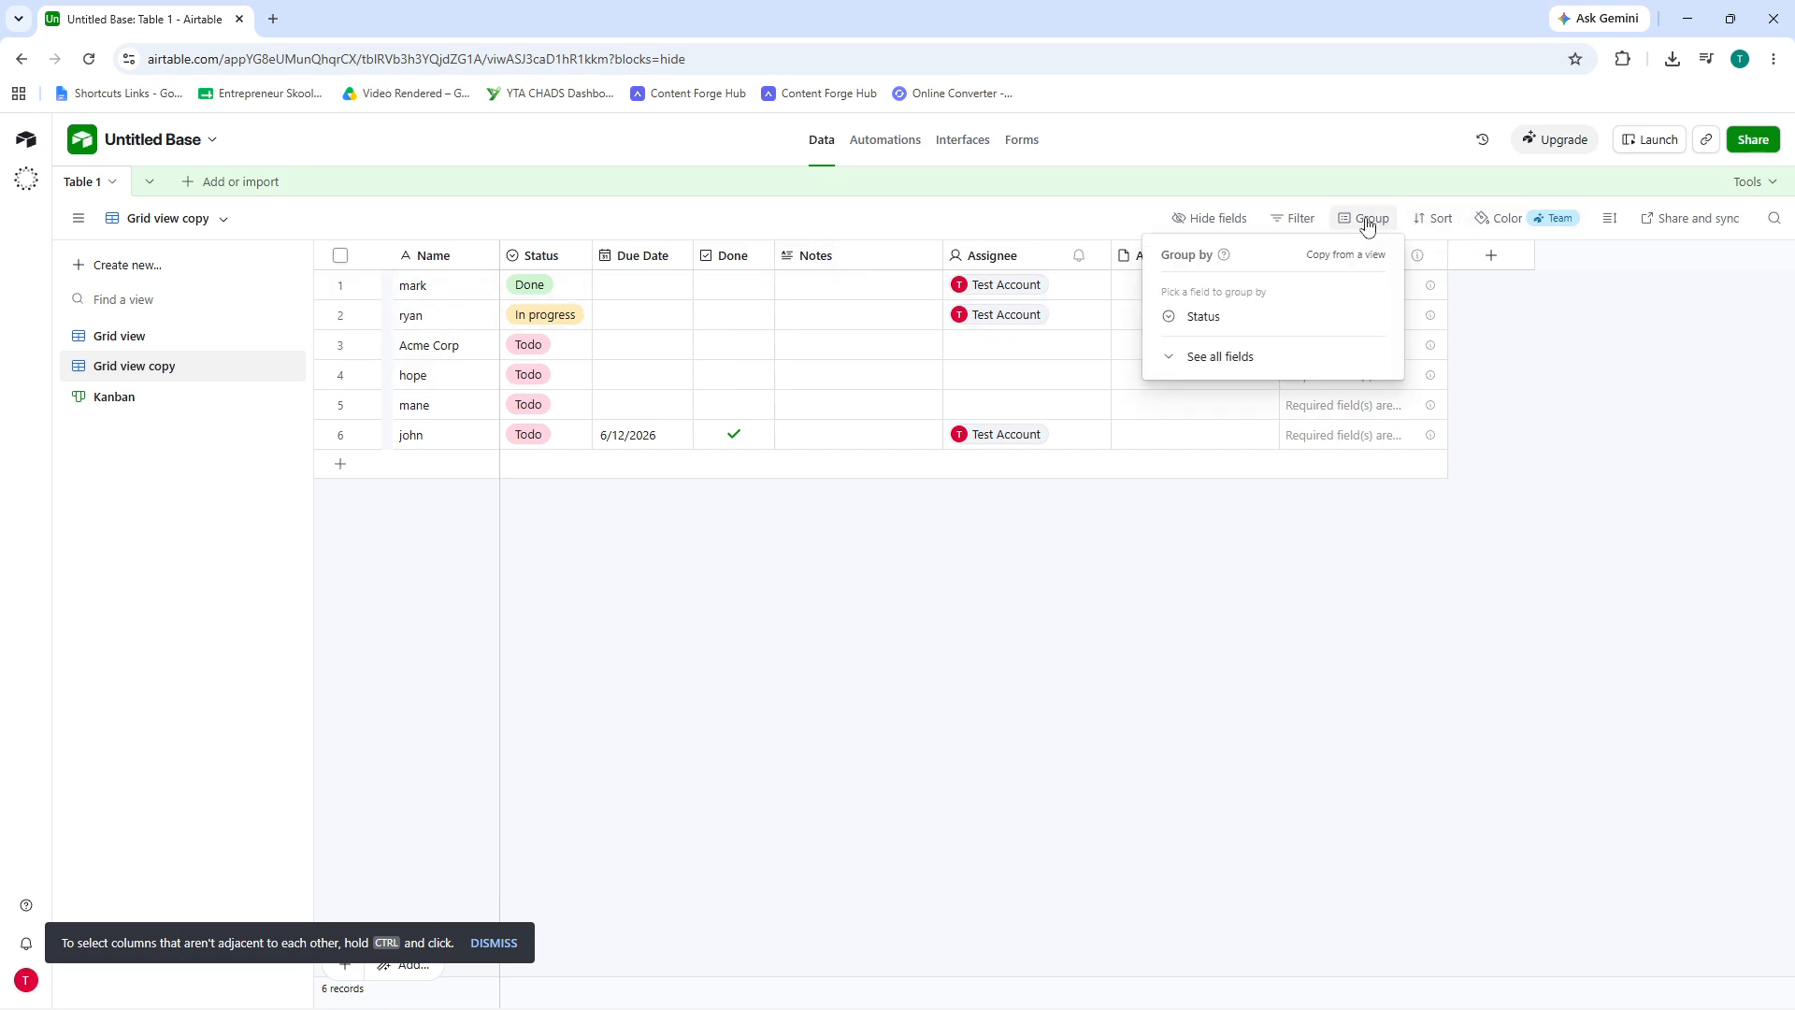
left_click(1212, 318)
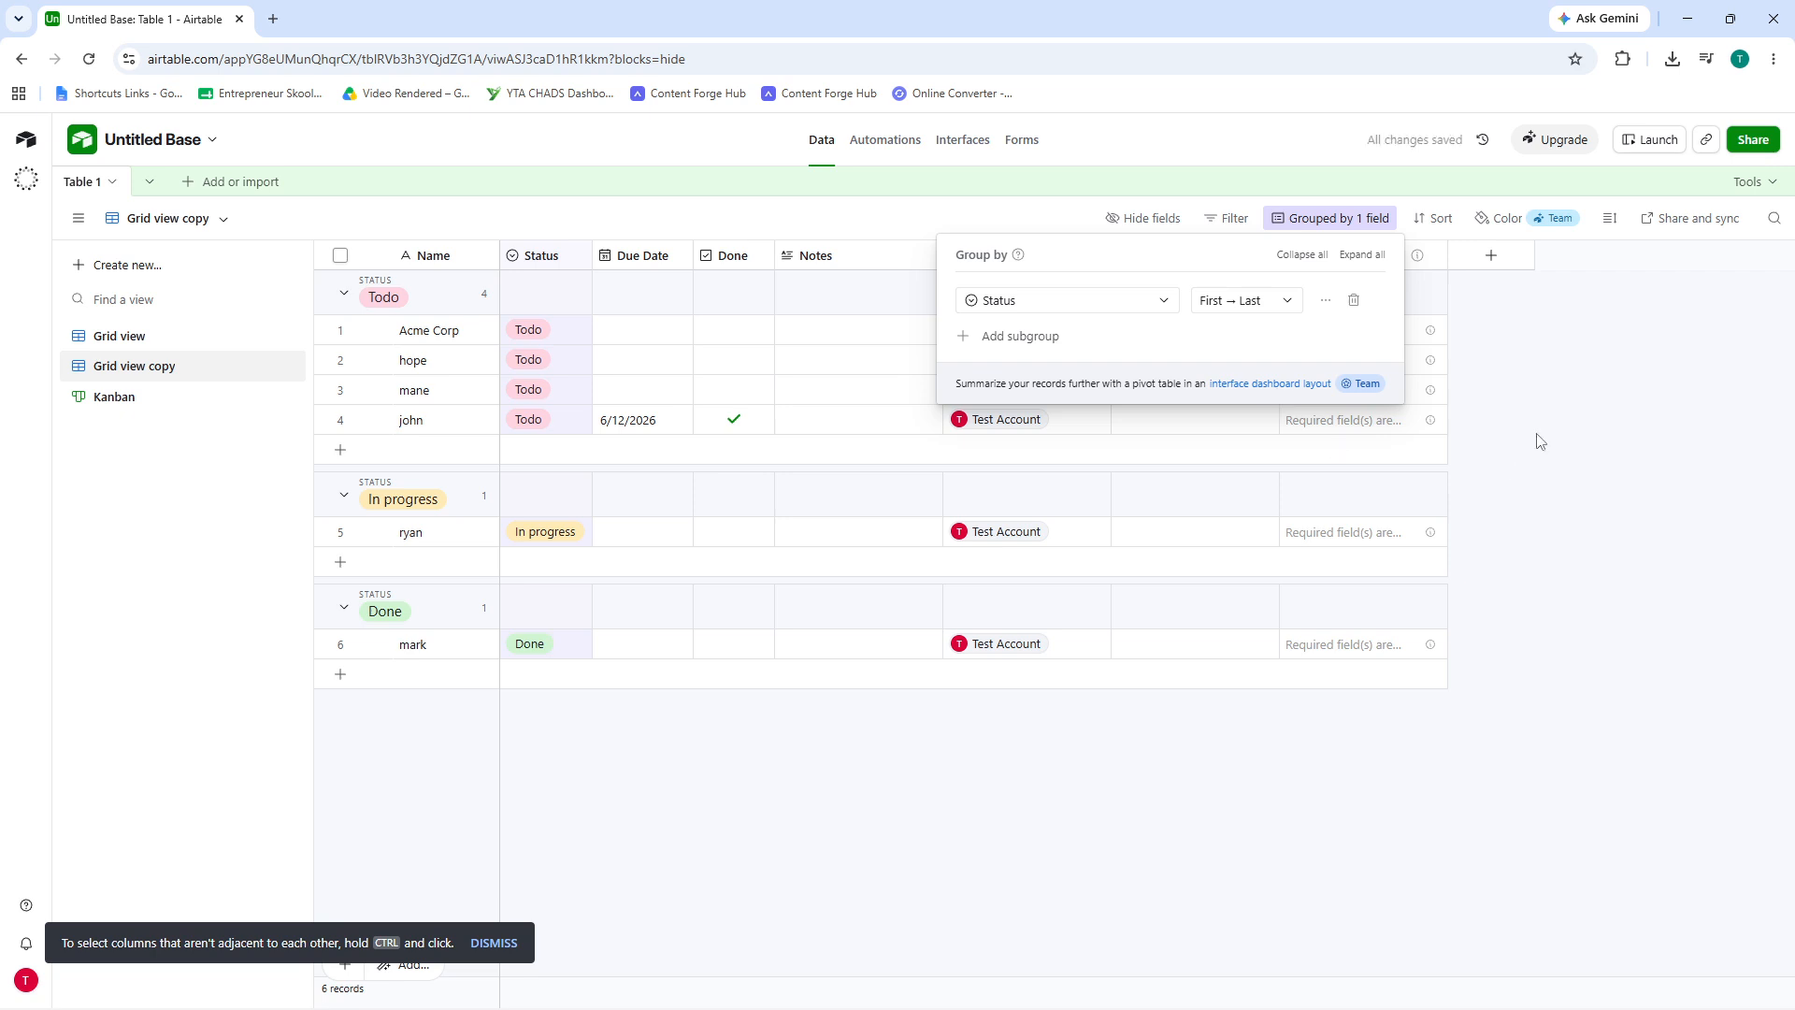
left_click(1569, 383)
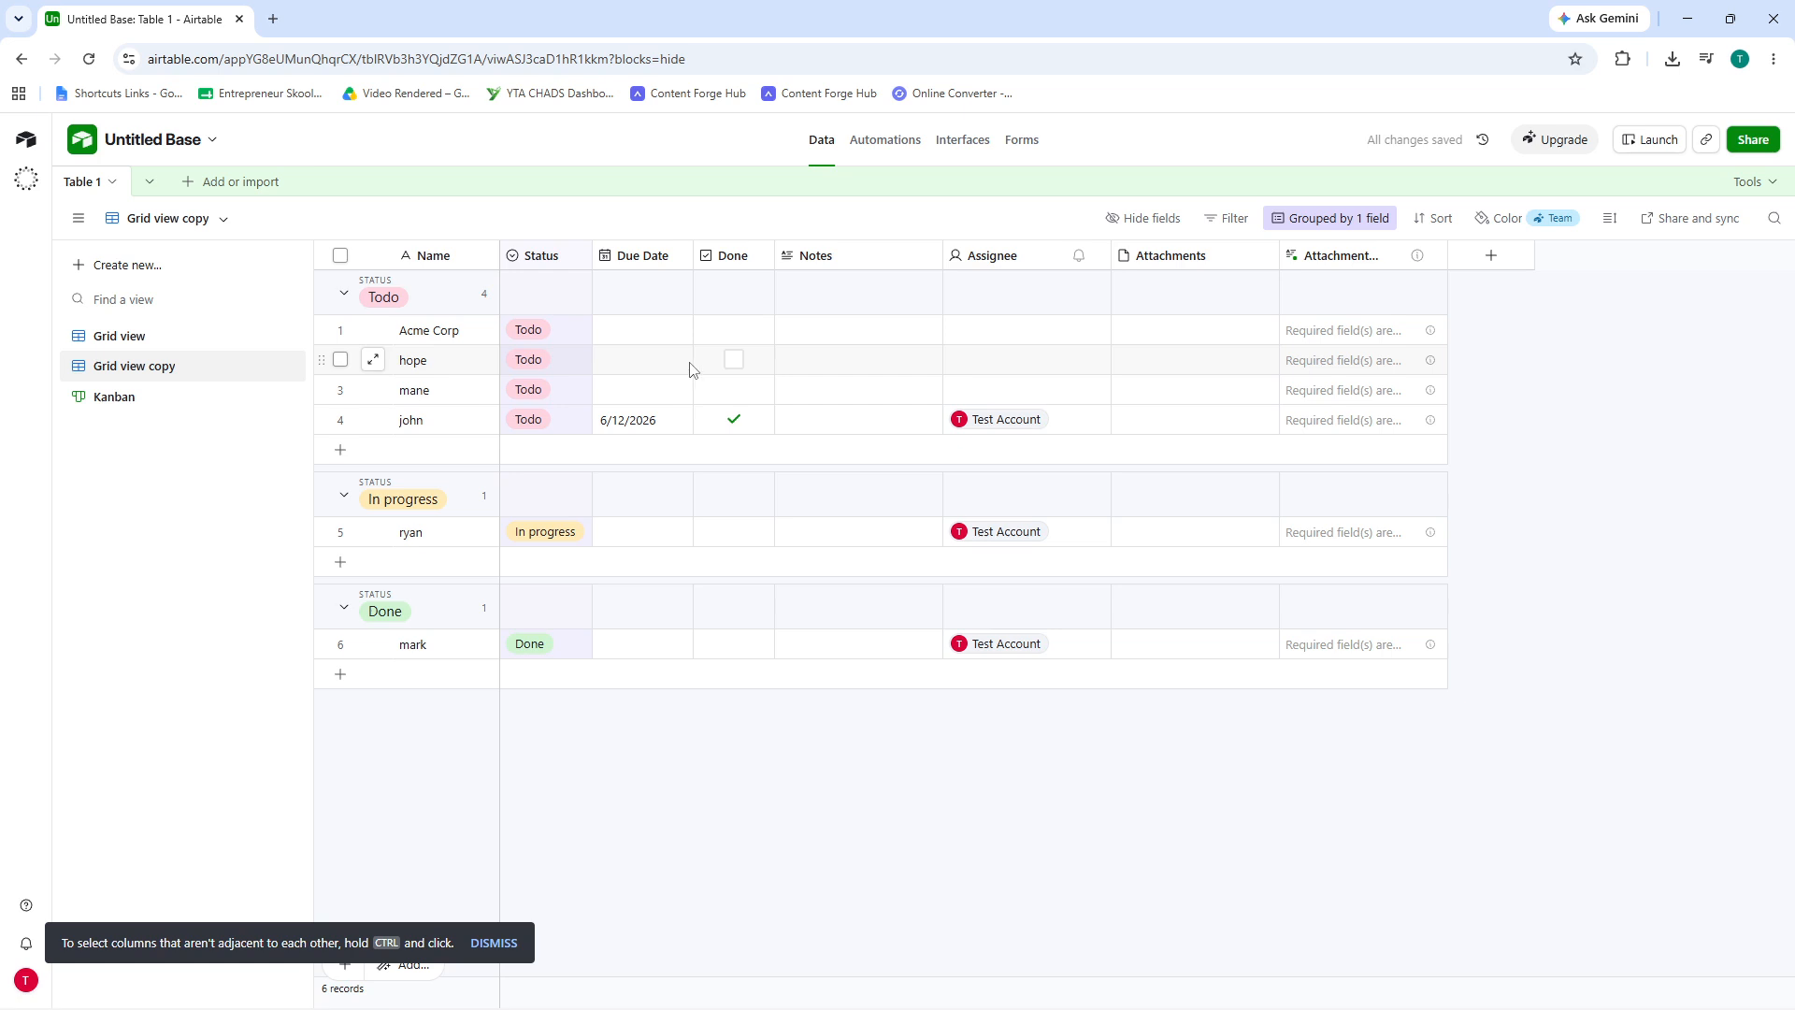
Try out the Done checkboxes of the In progress record and the second and third Todo records, clearing them again.
left_click(734, 533)
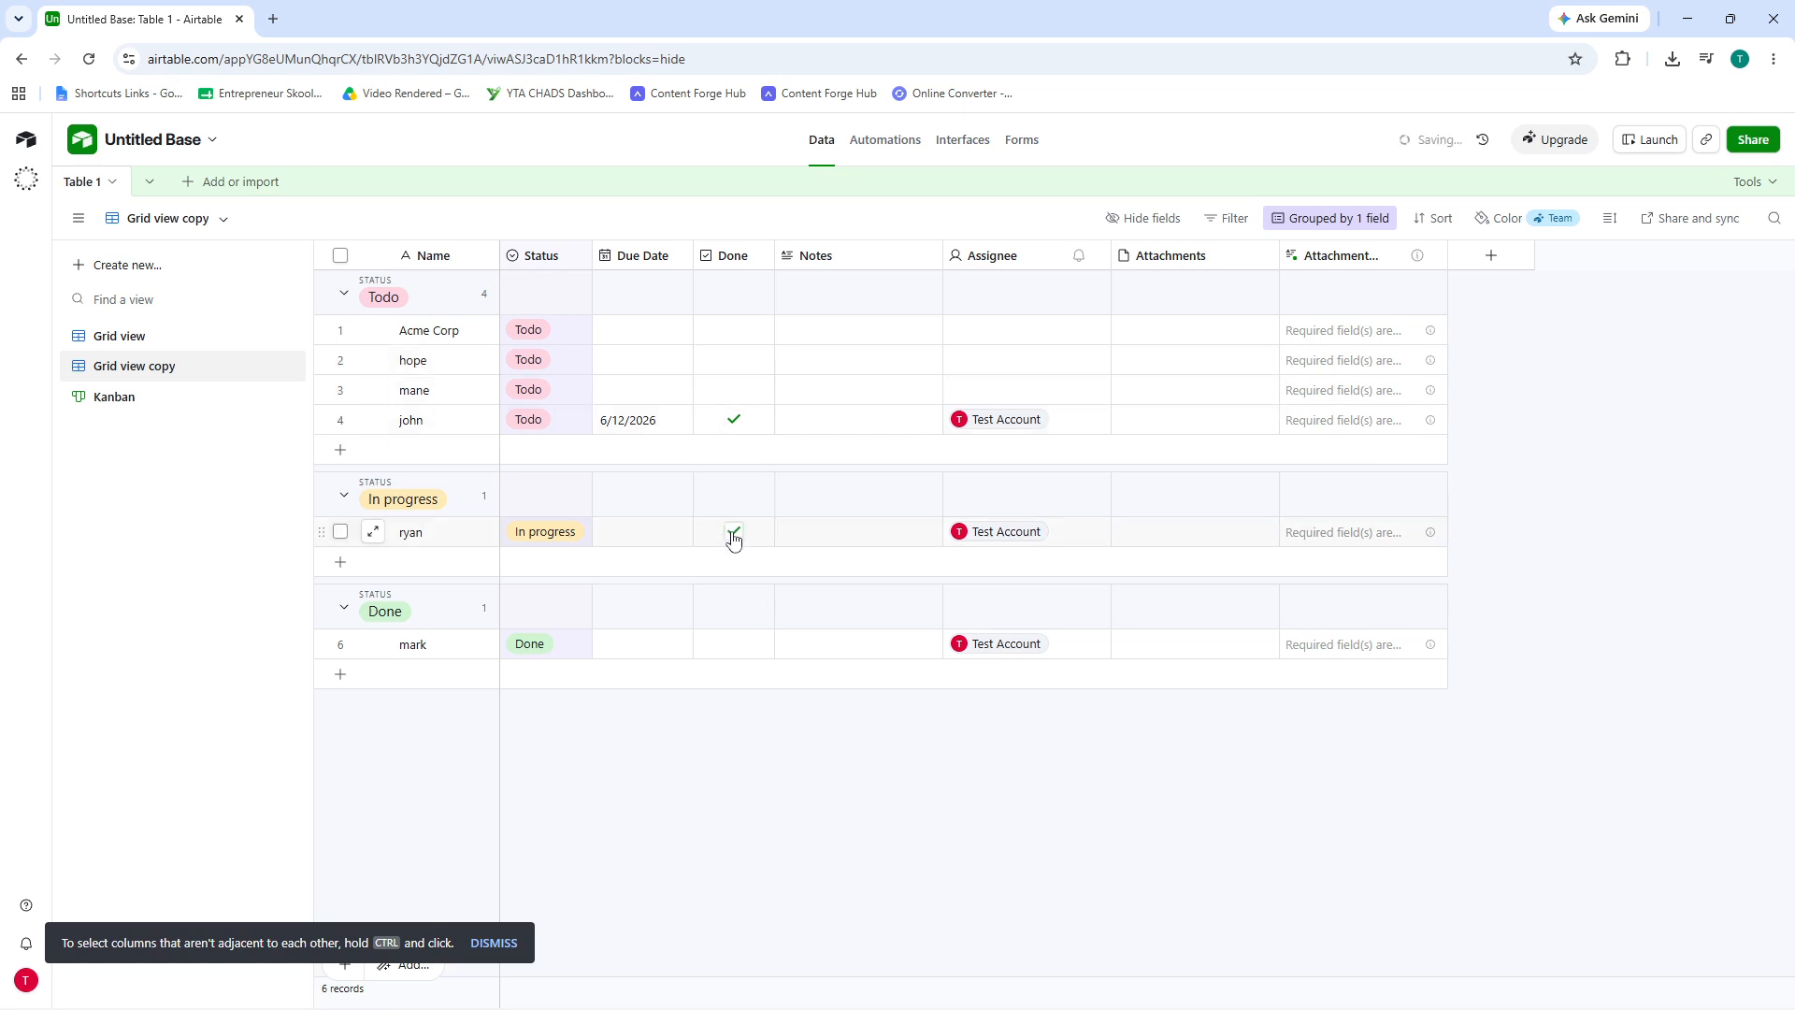
left_click(733, 390)
left_click(736, 365)
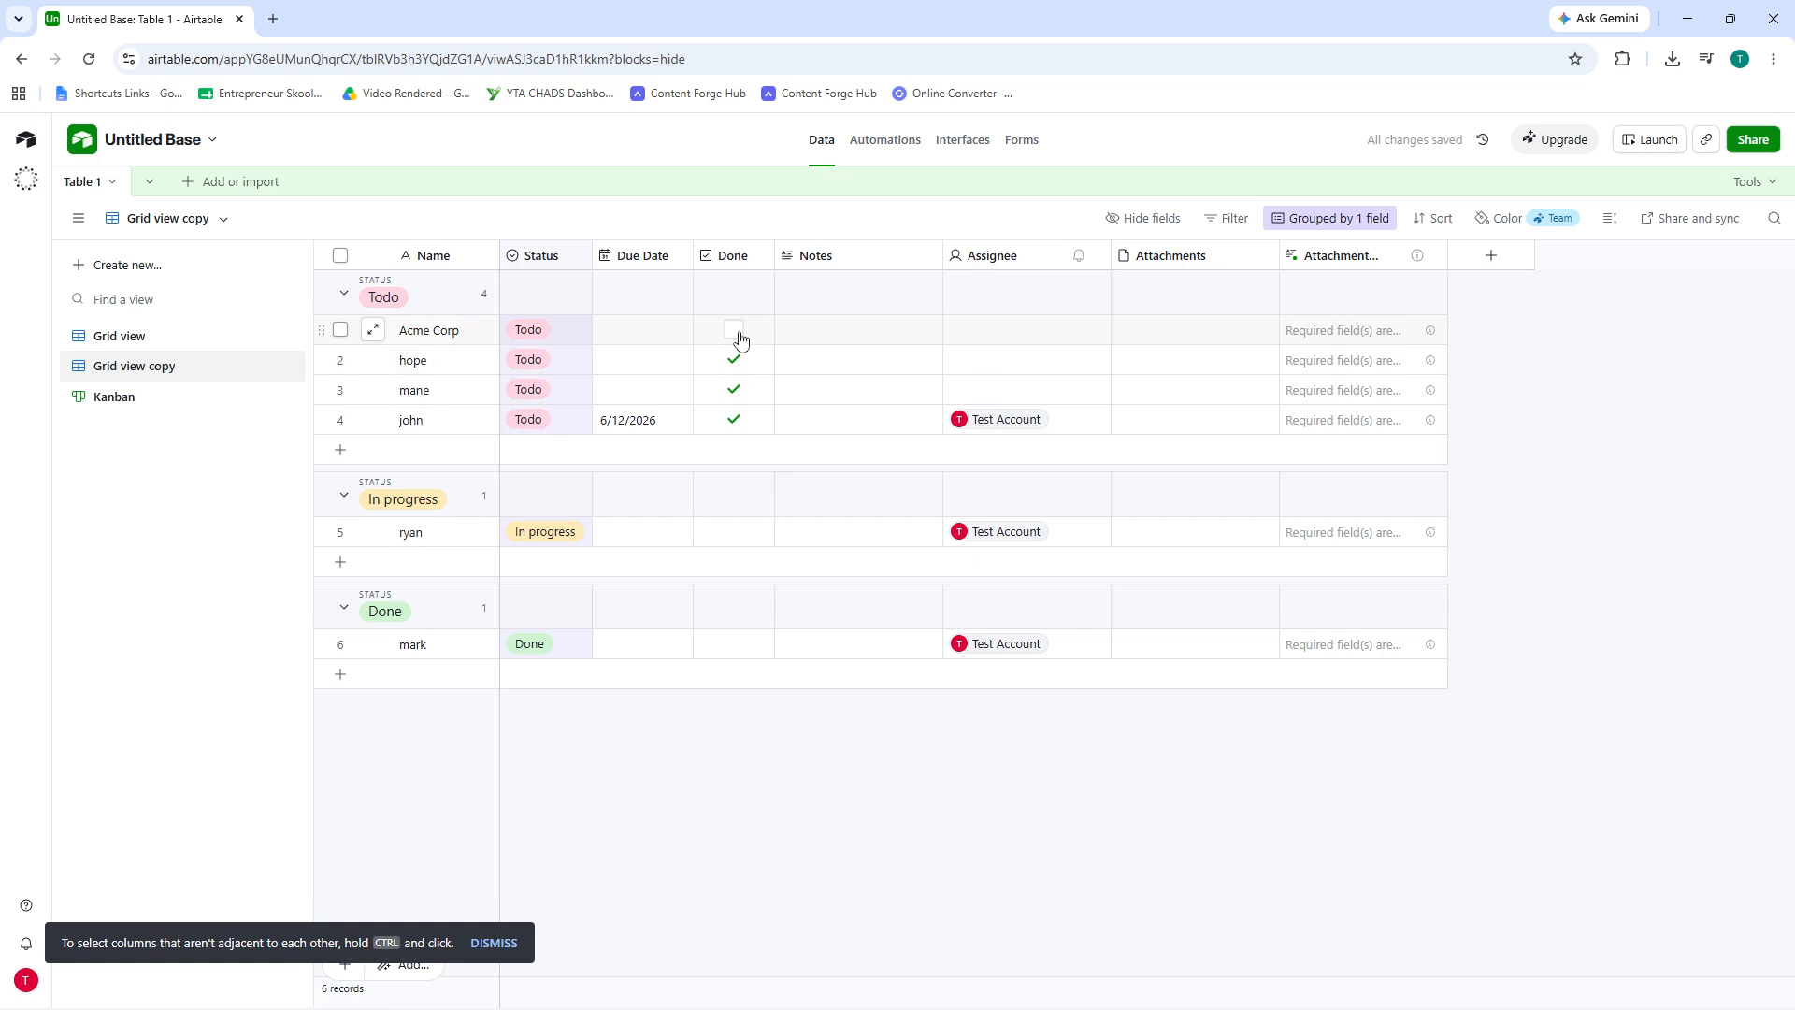
left_click(734, 363)
left_click(734, 395)
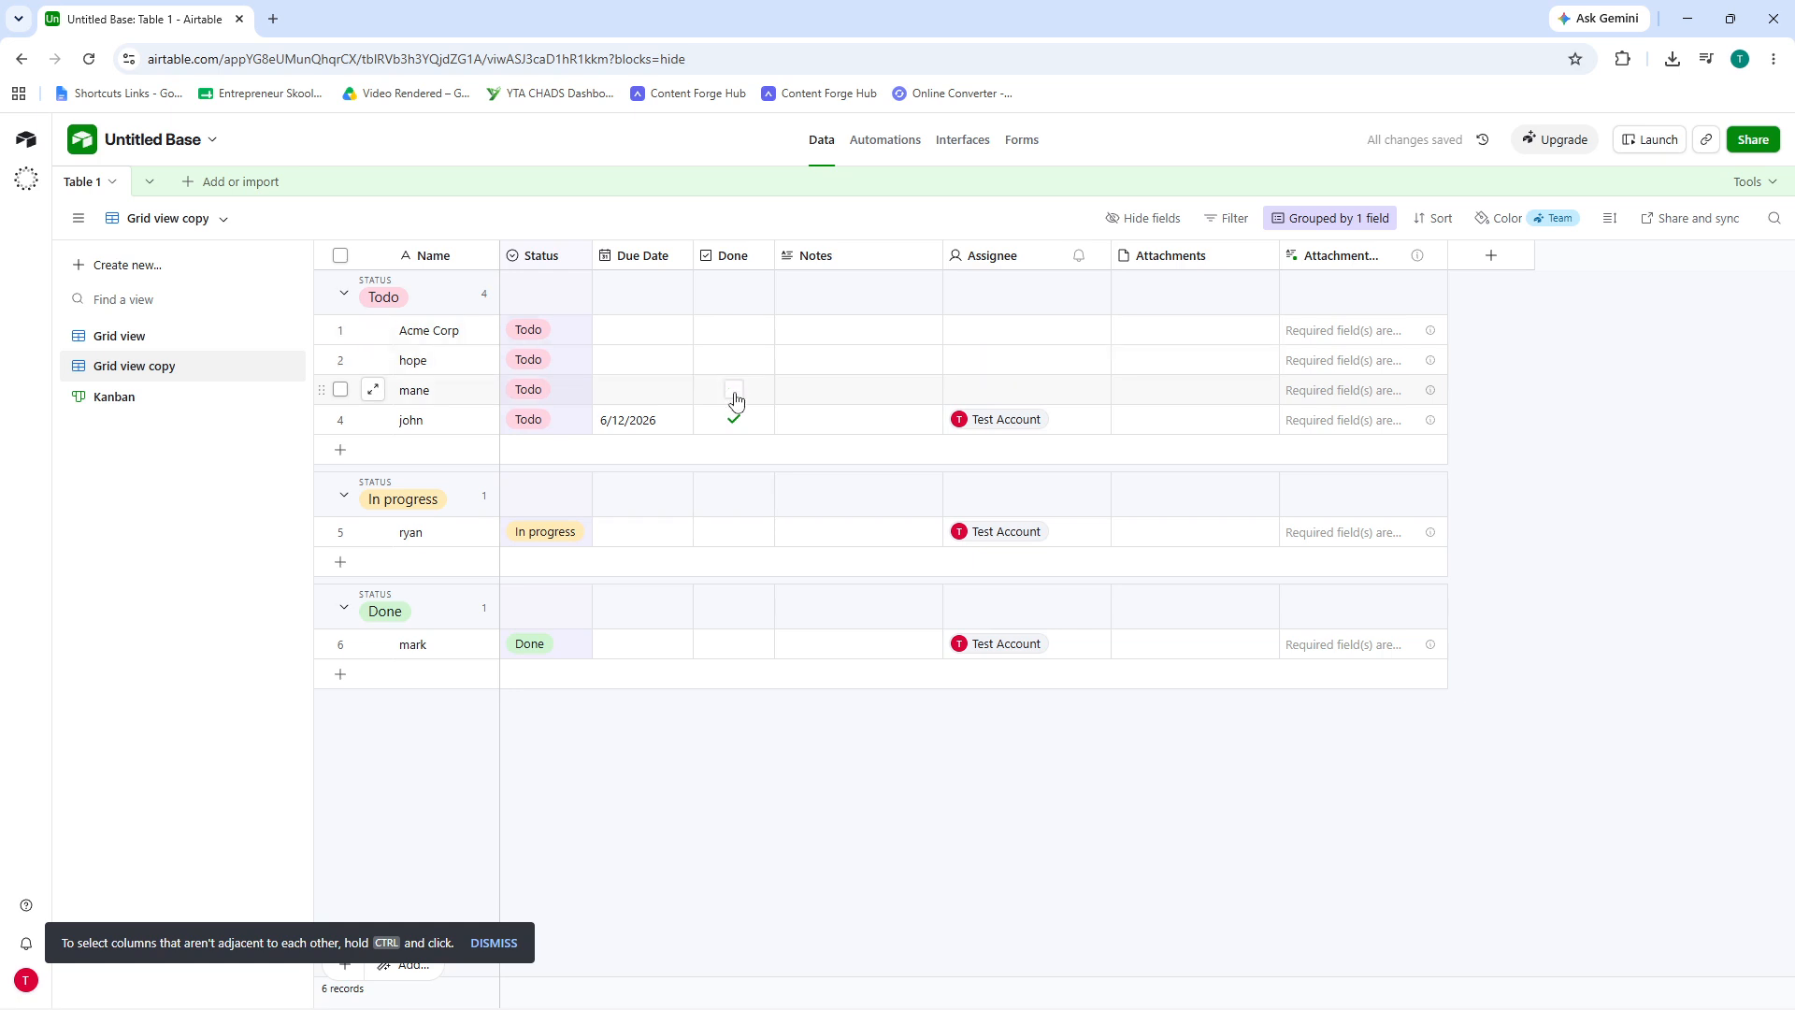
Clear the Done checkbox of the fourth Todo record and tick it for the record in the Done group.
left_click(733, 418)
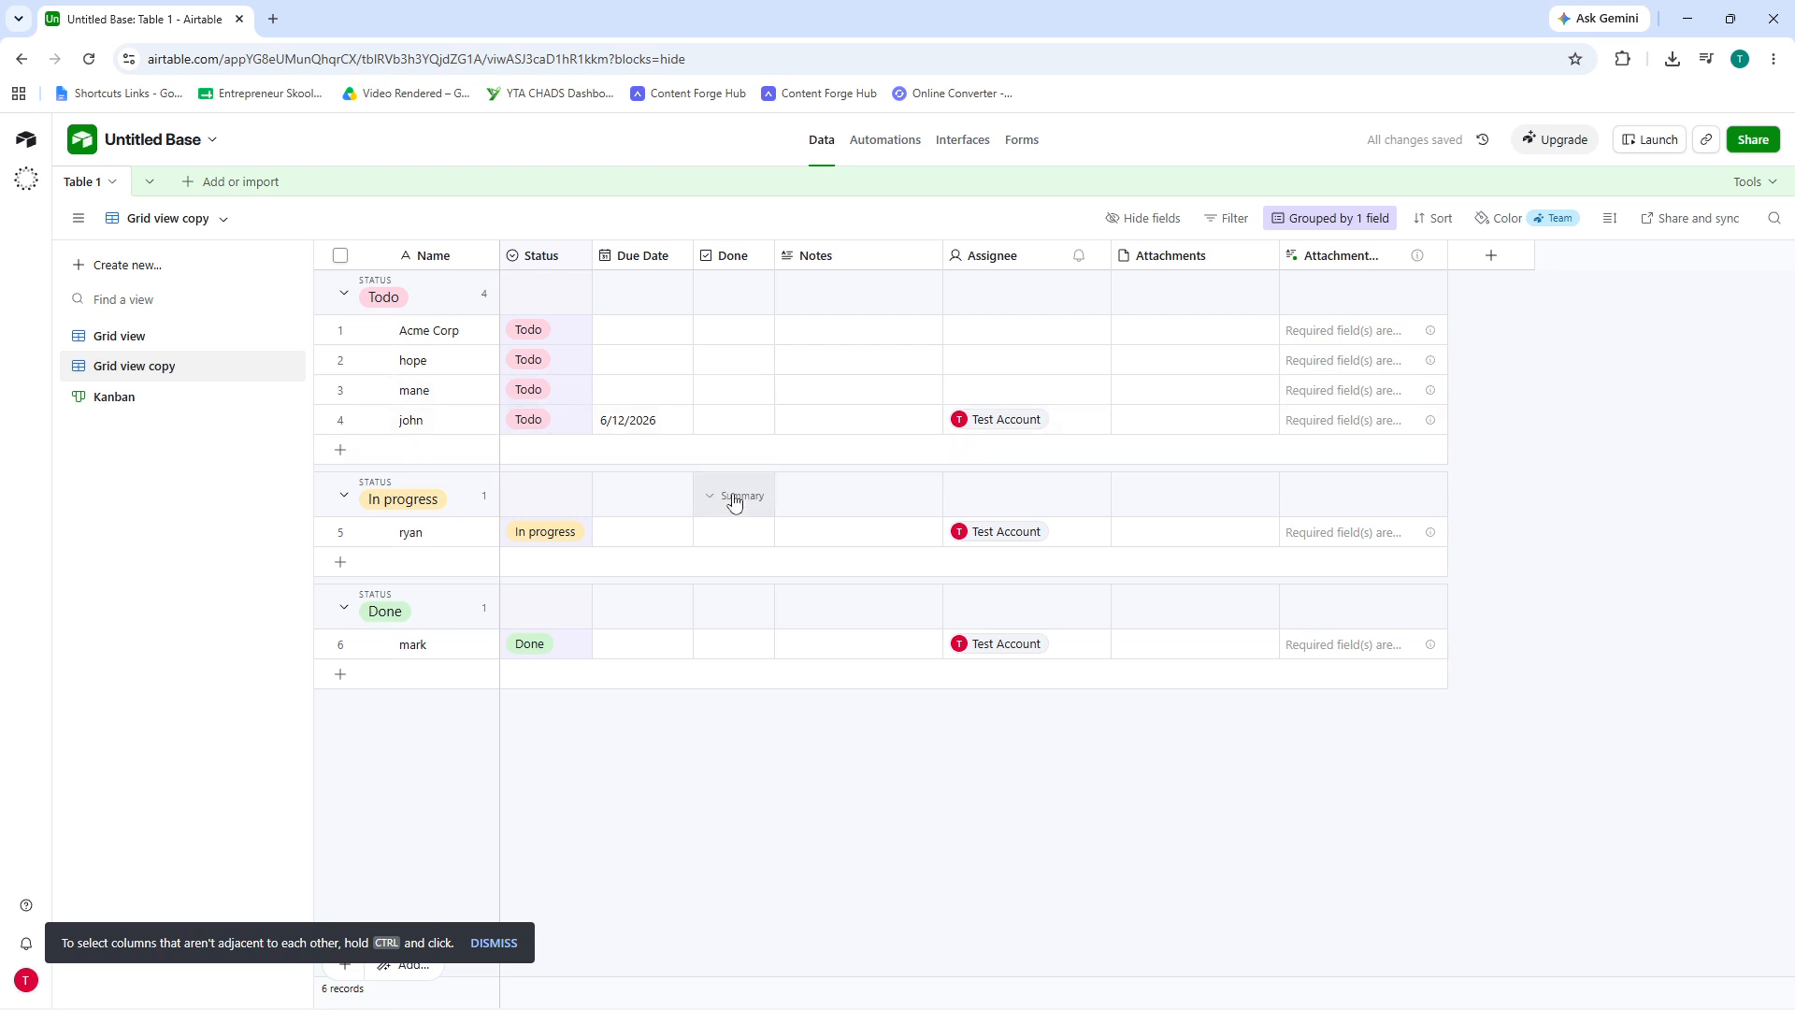
left_click(735, 643)
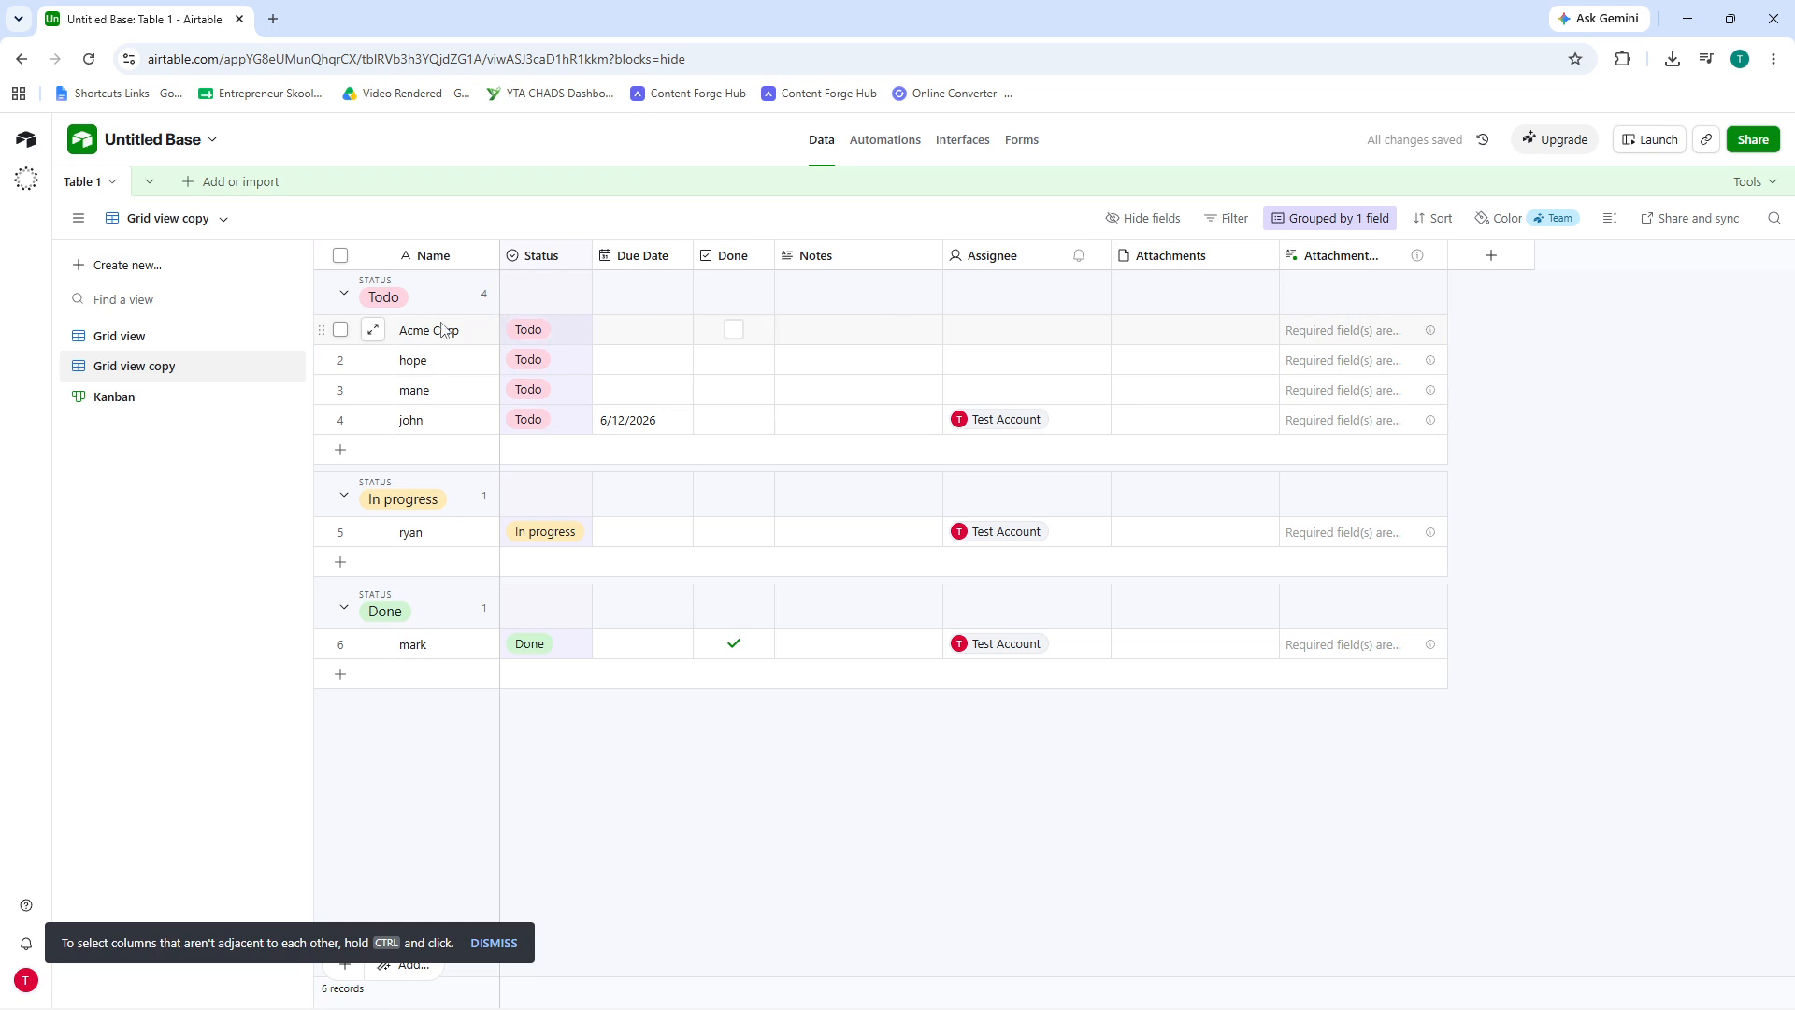
View the options available for the Name field and close them without changing the field.
left_click(487, 259)
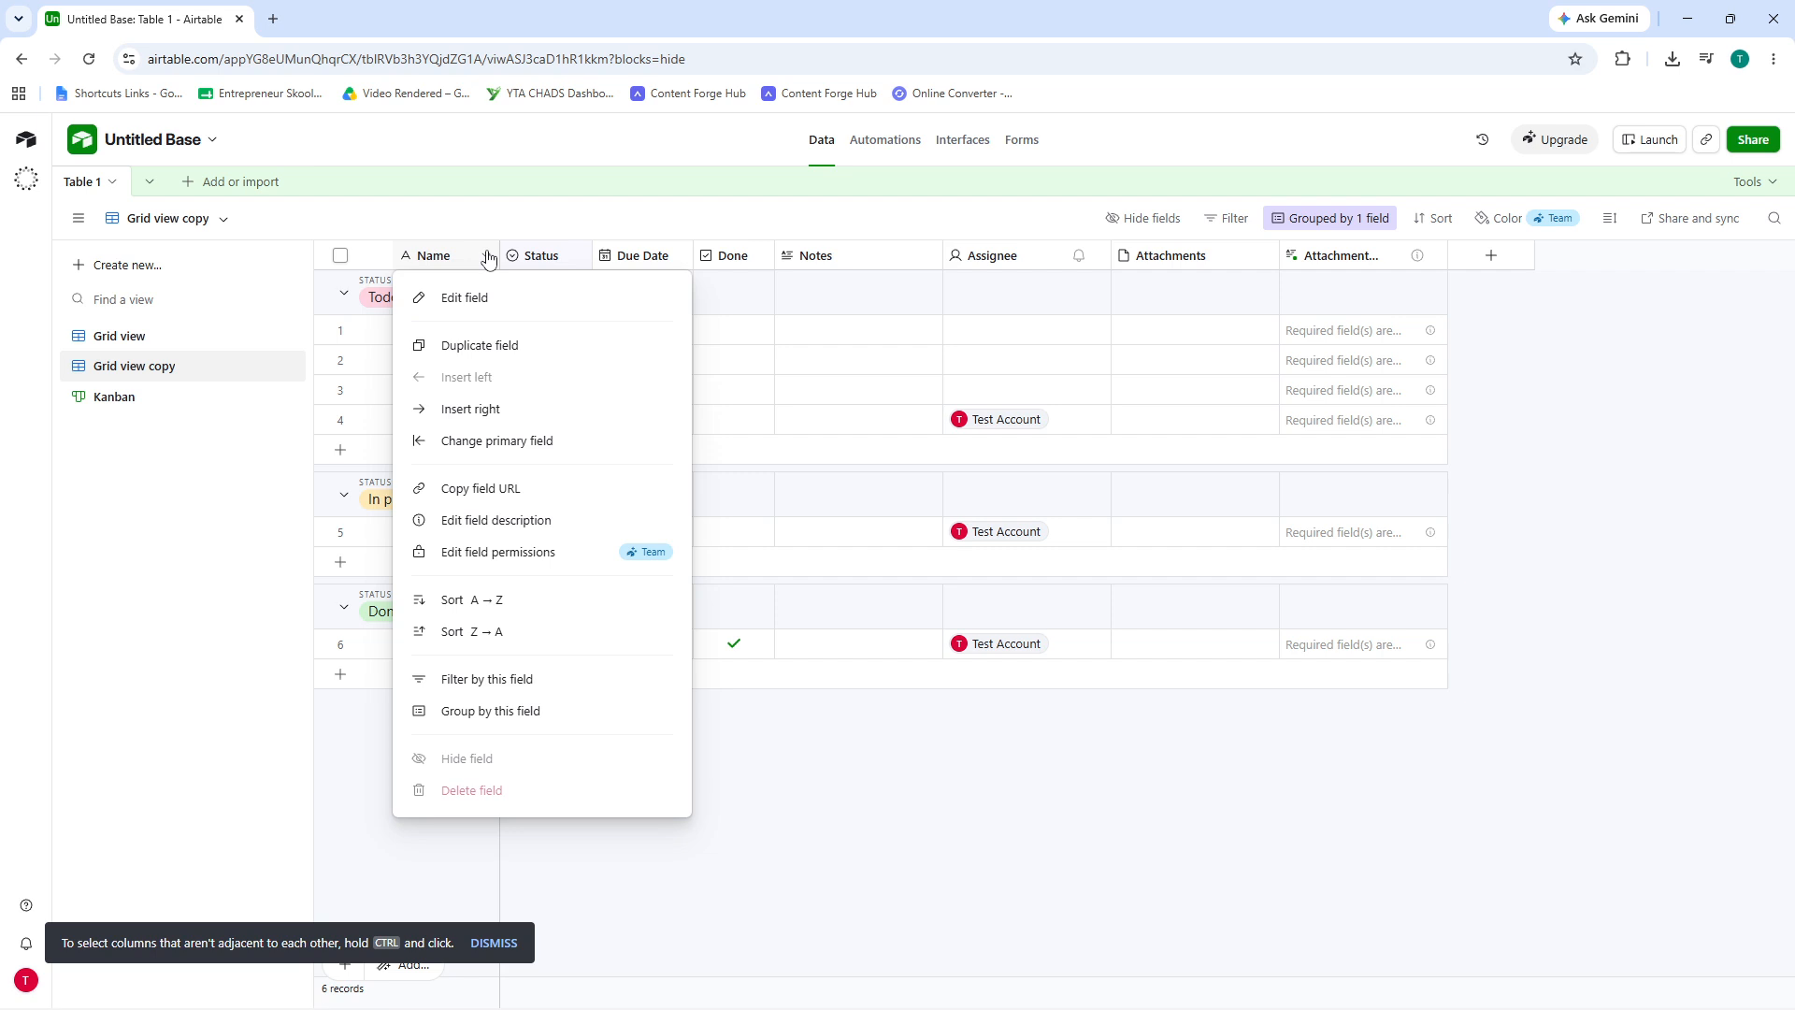
left_click(487, 259)
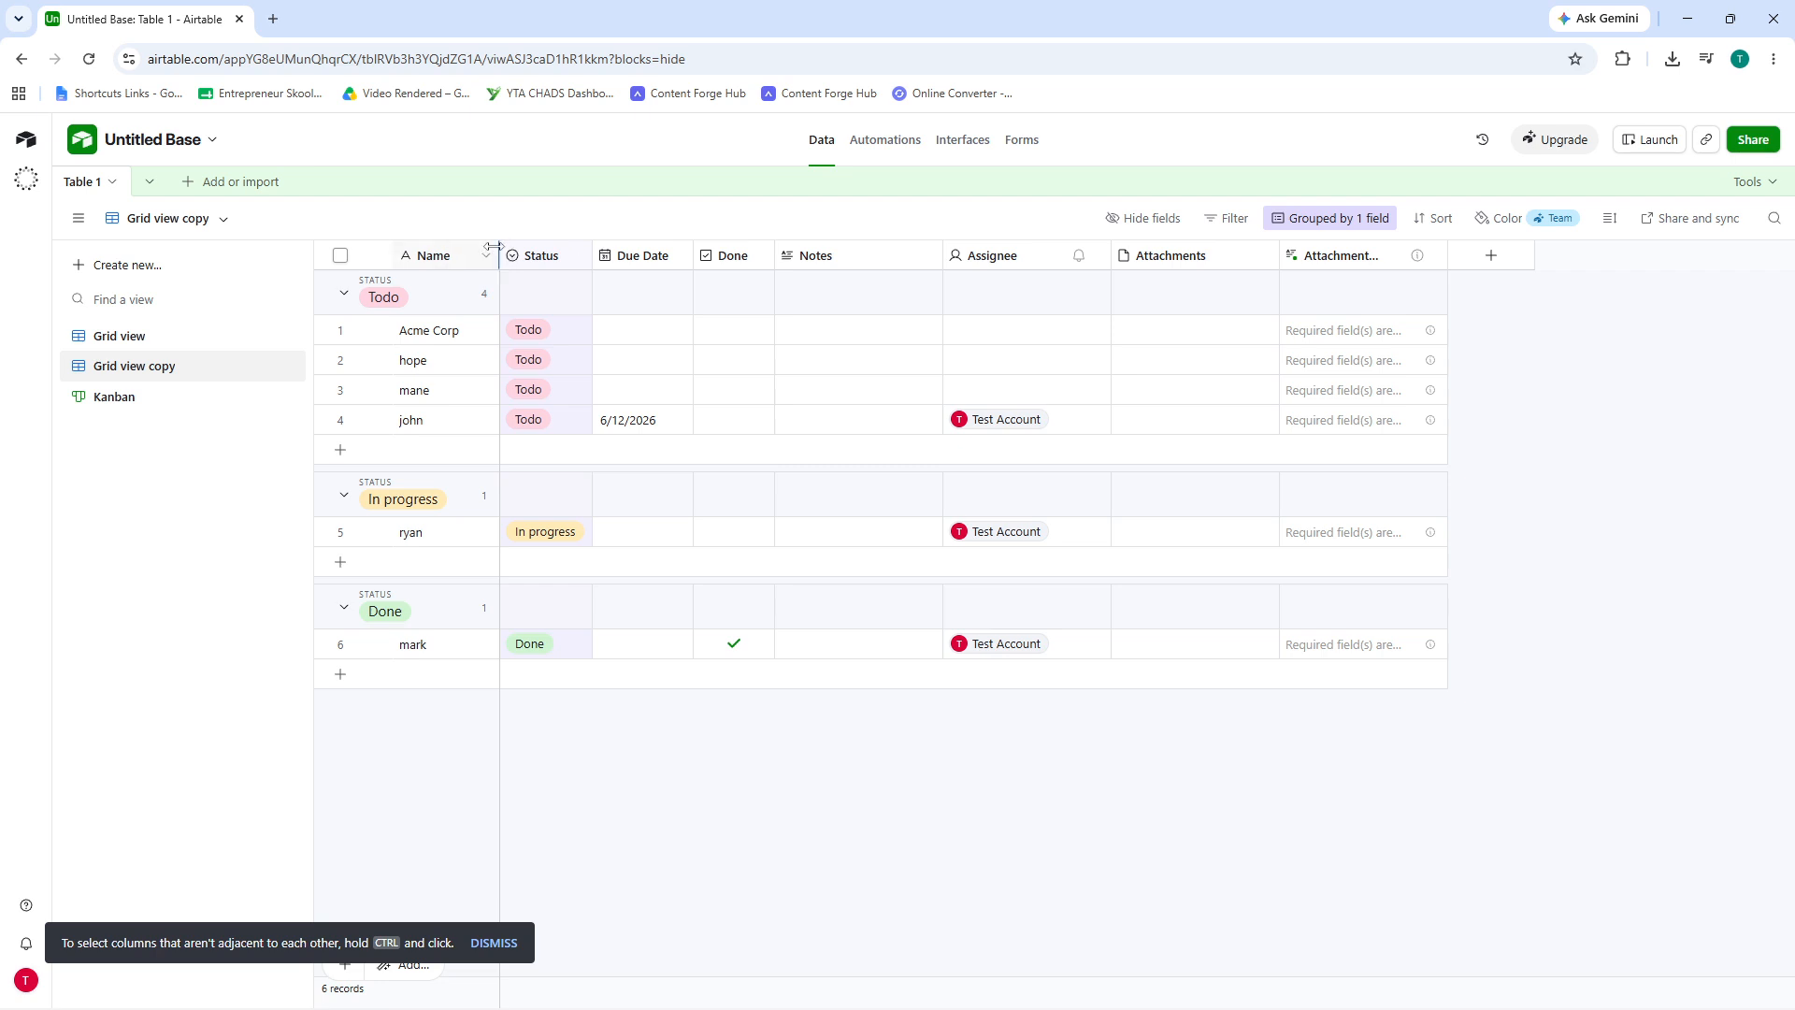
double_click(494, 246)
left_click(504, 253)
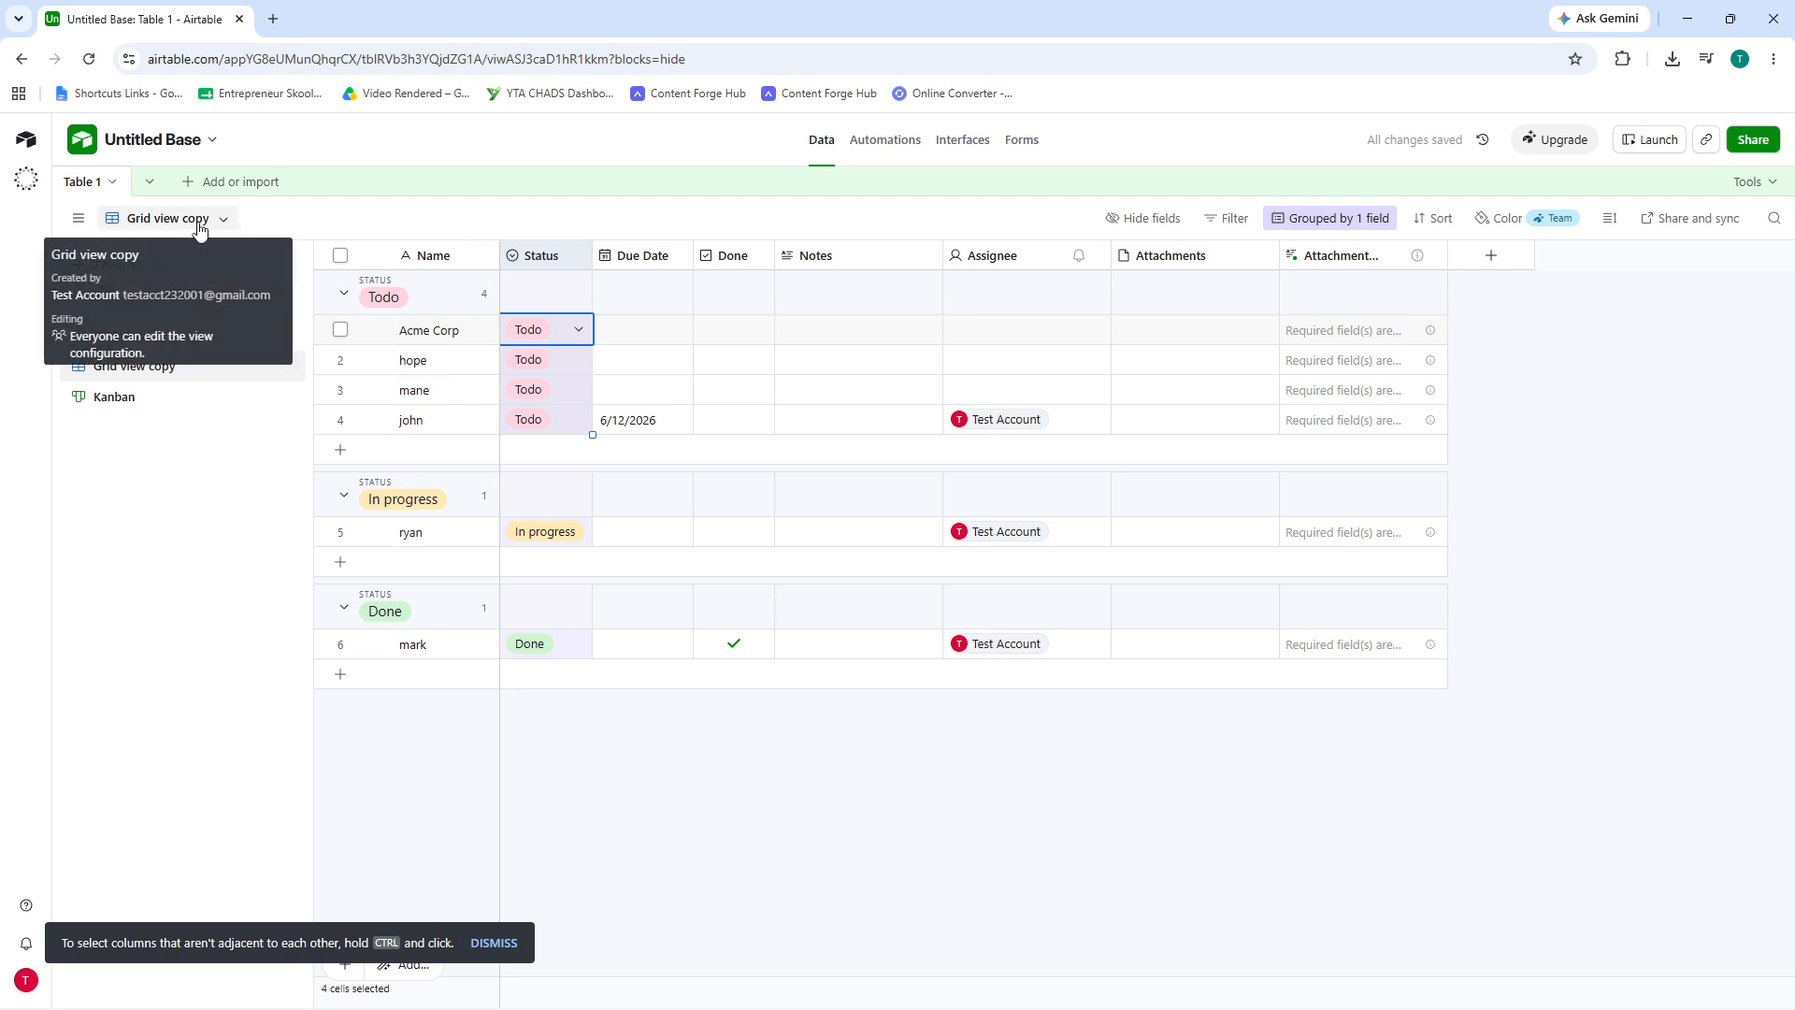
left_click(166, 458)
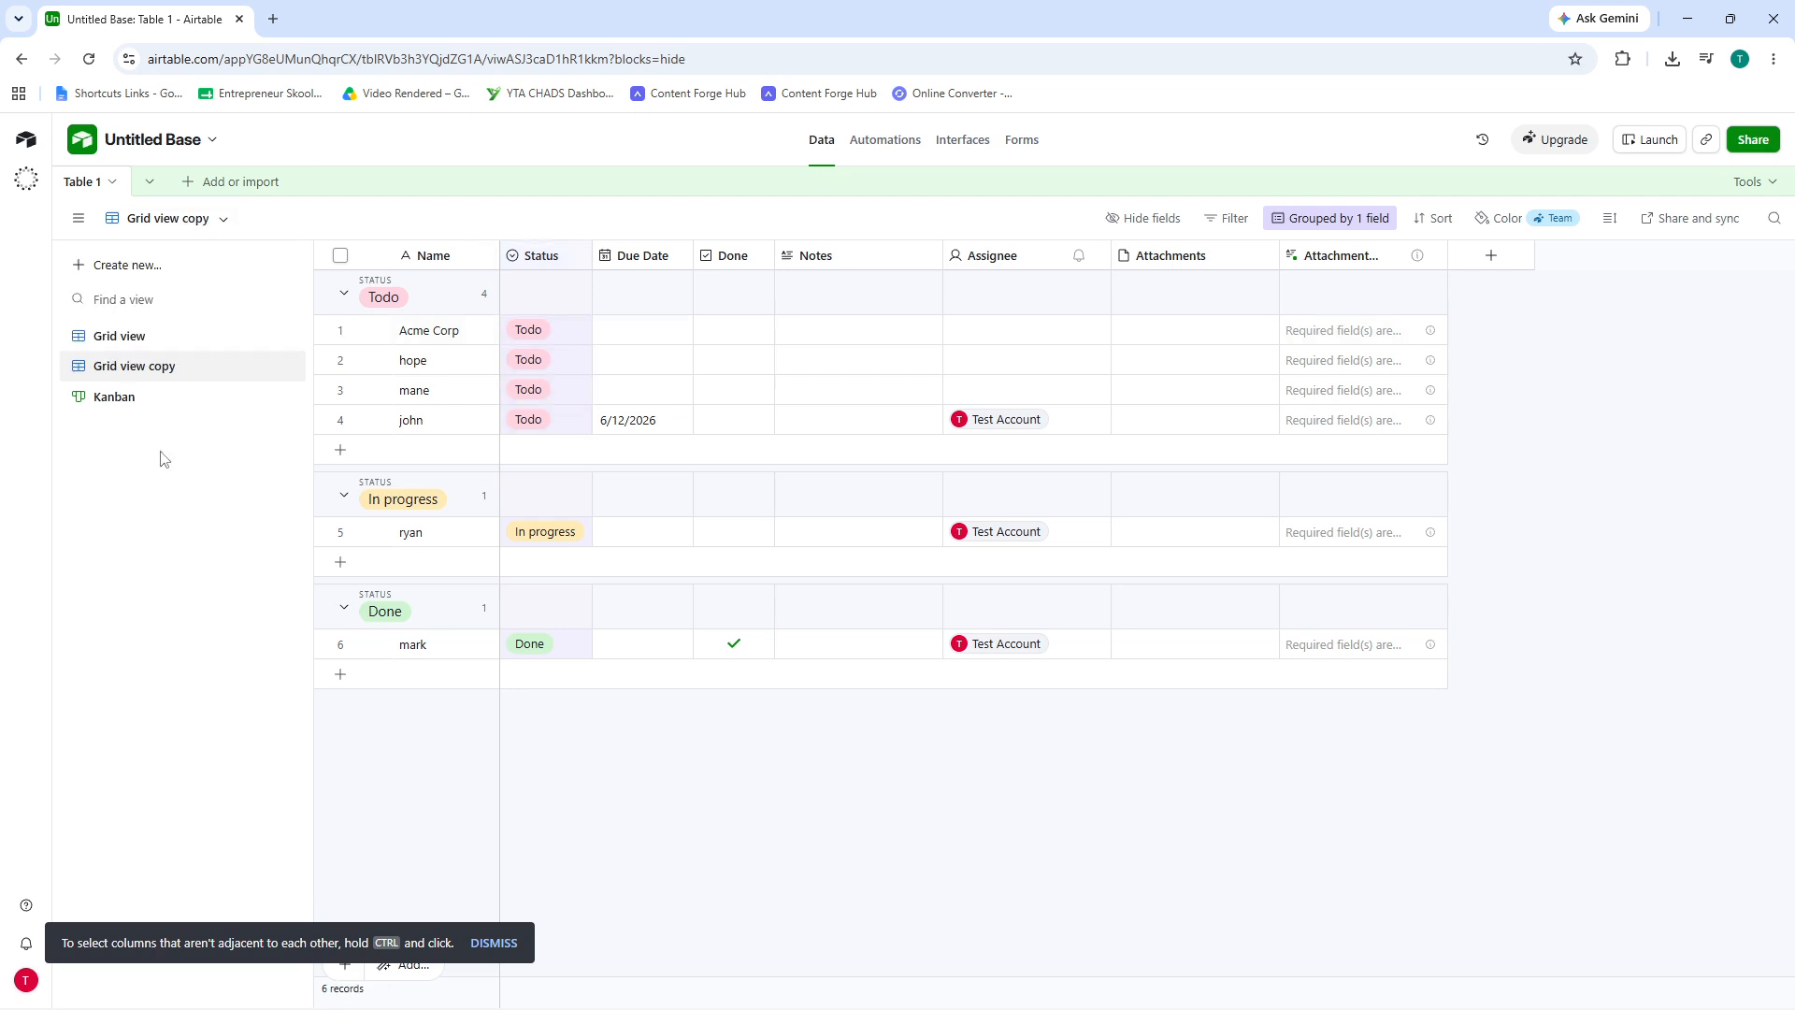
View the options of the Grid view copy and the view types available for creation, closing both without making changes.
left_click(193, 218)
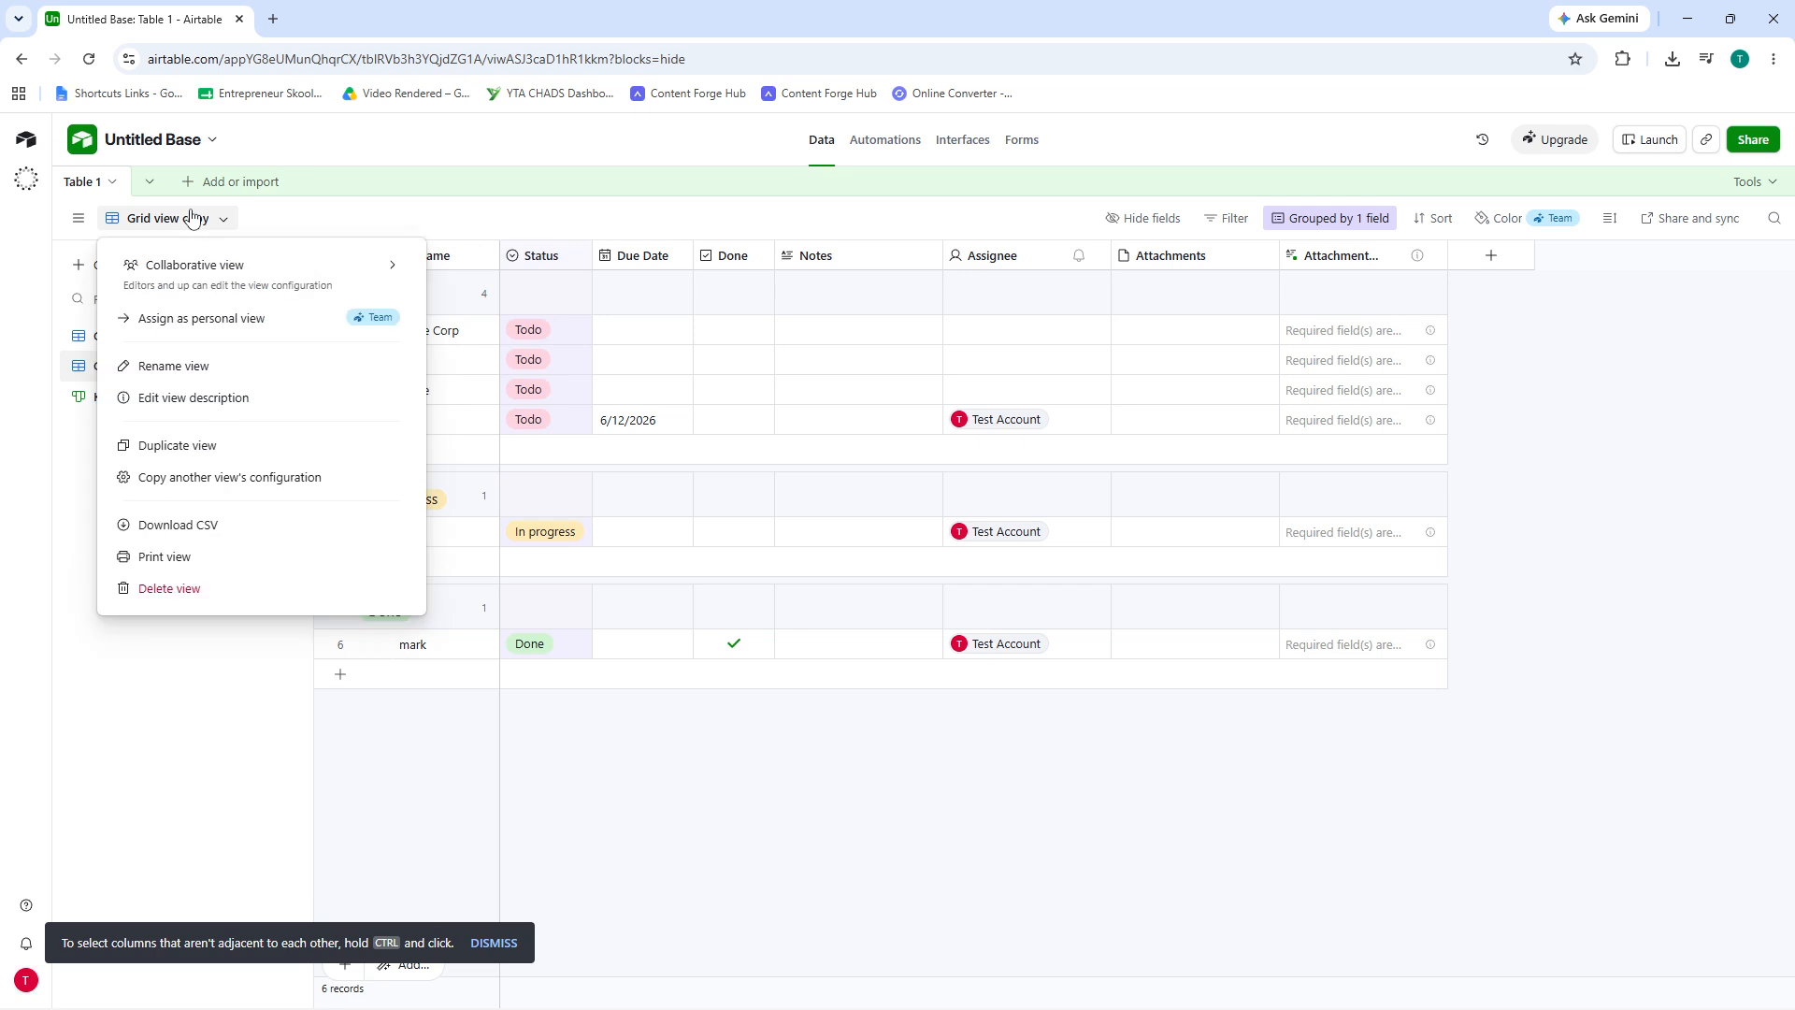
left_click(171, 222)
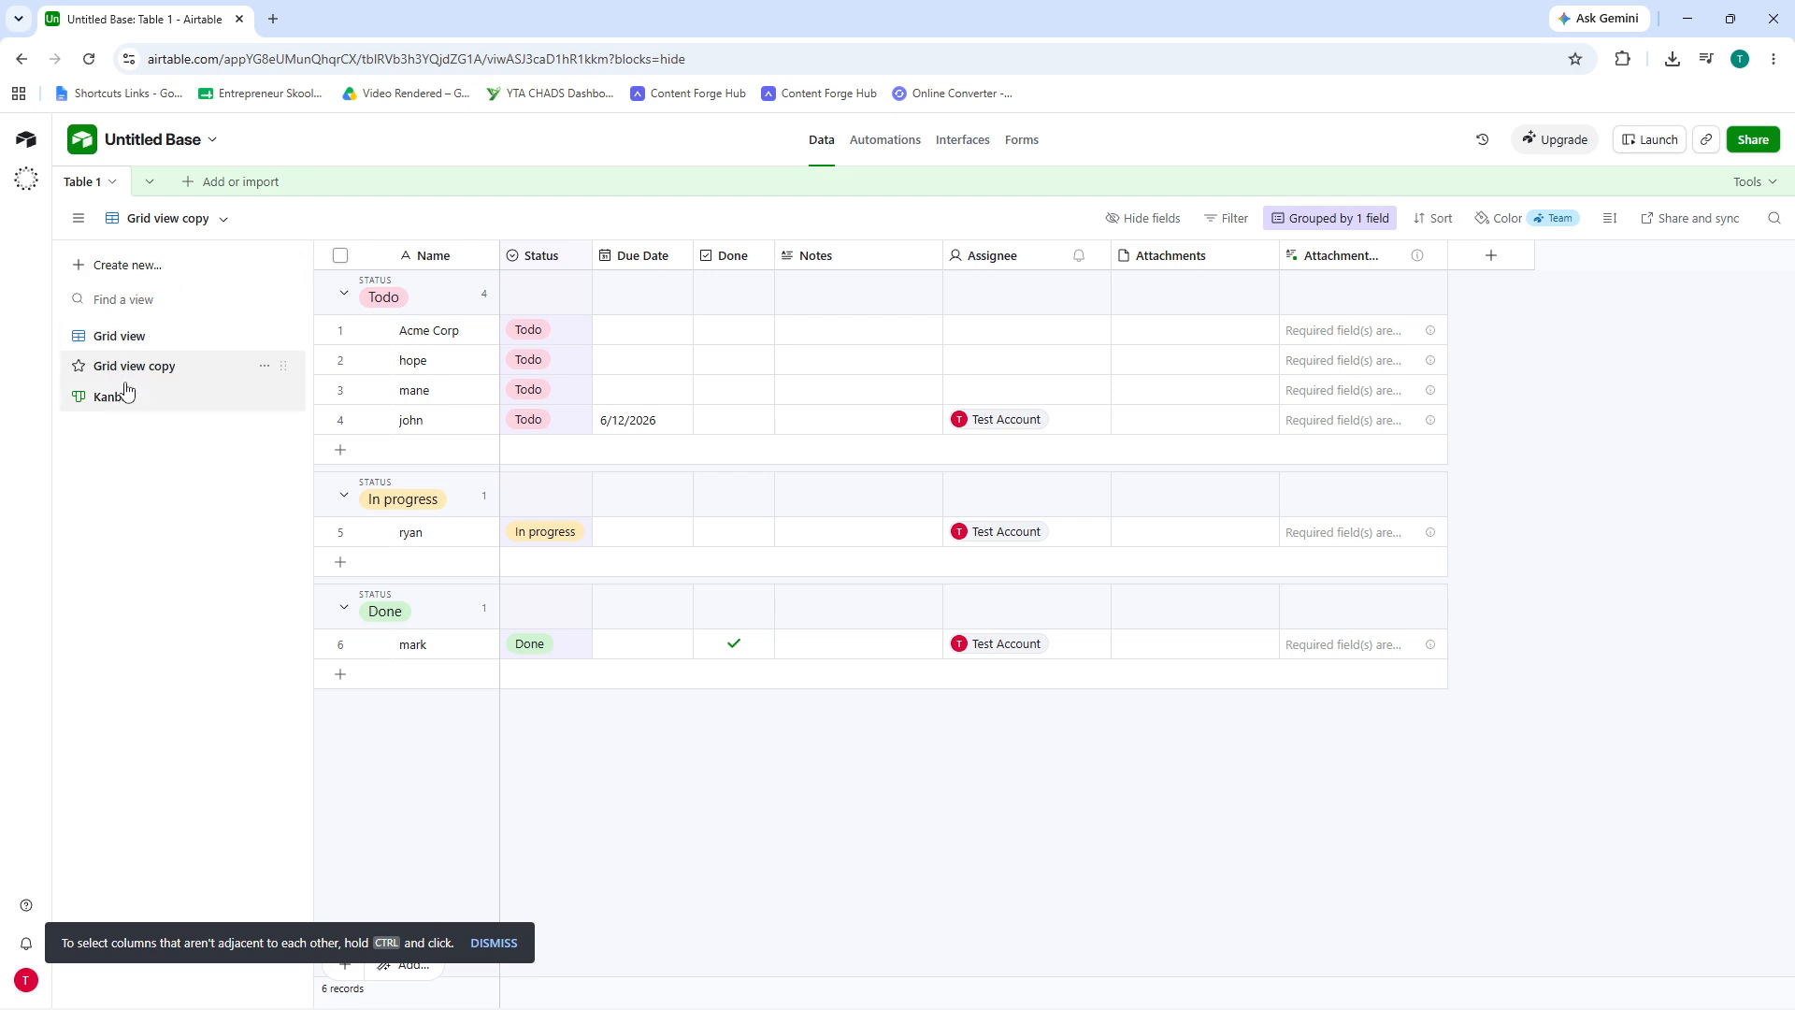
left_click(126, 269)
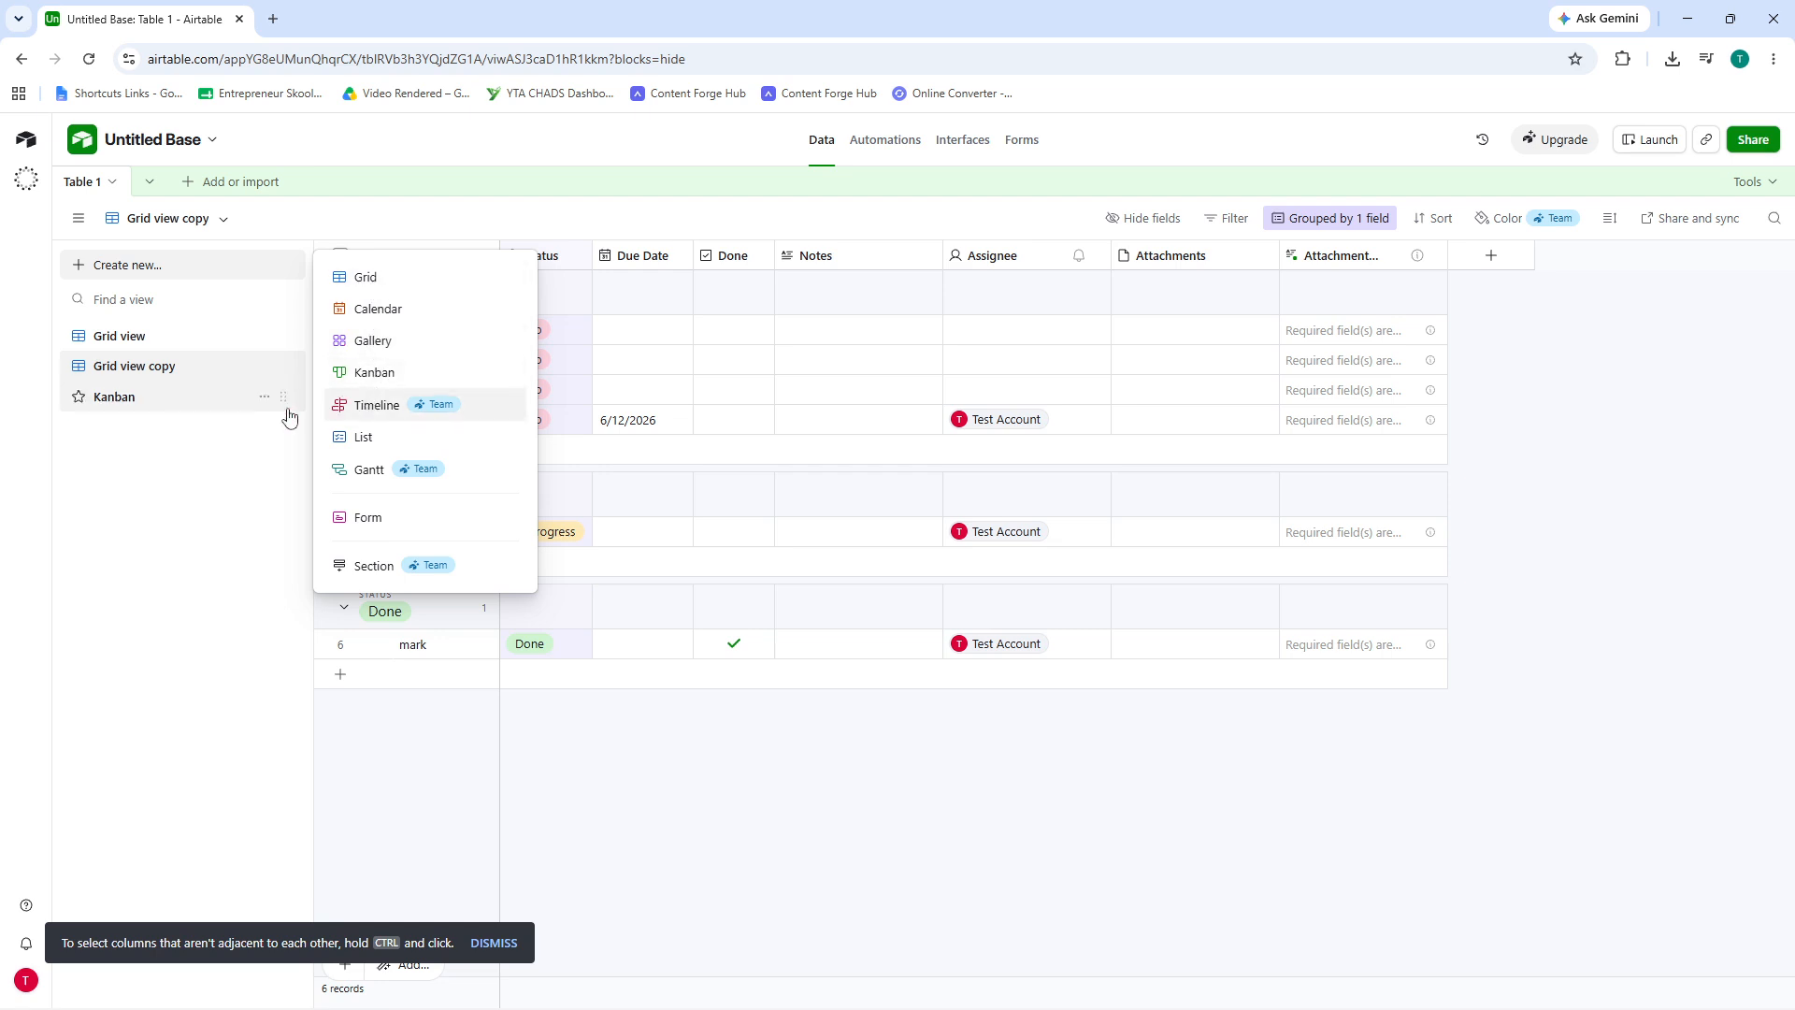
left_click(155, 494)
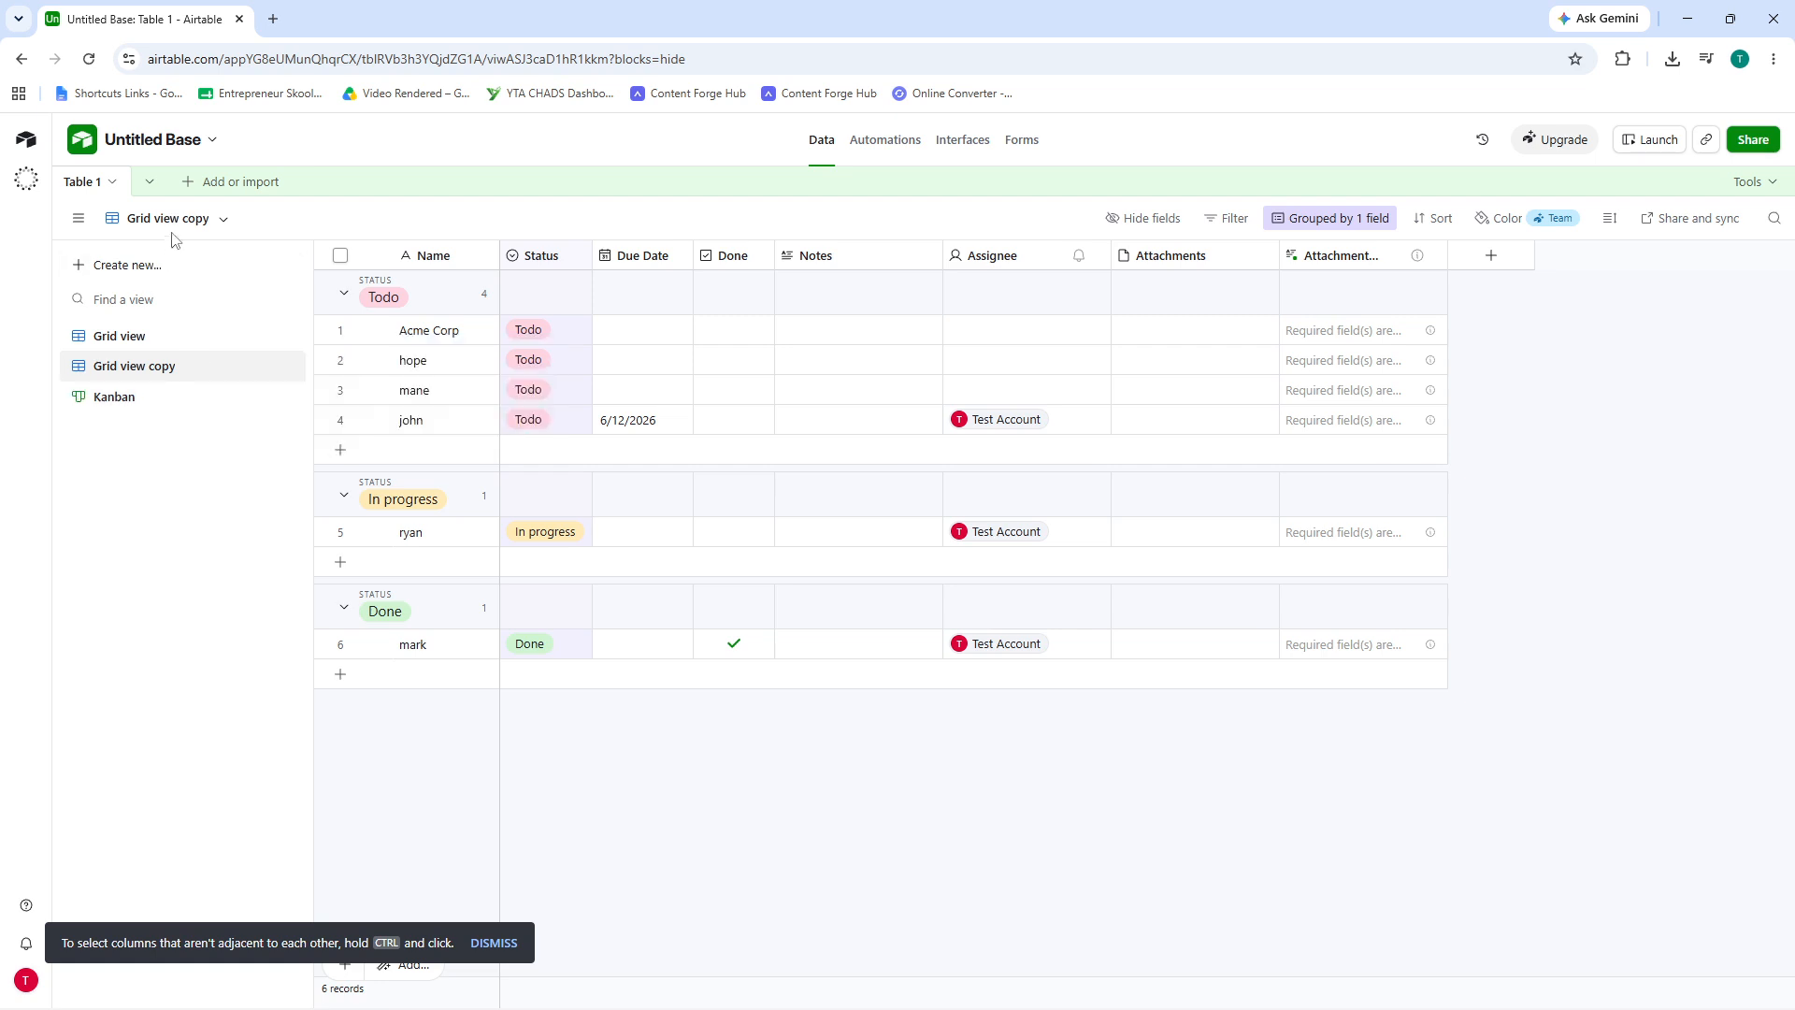
left_click(140, 272)
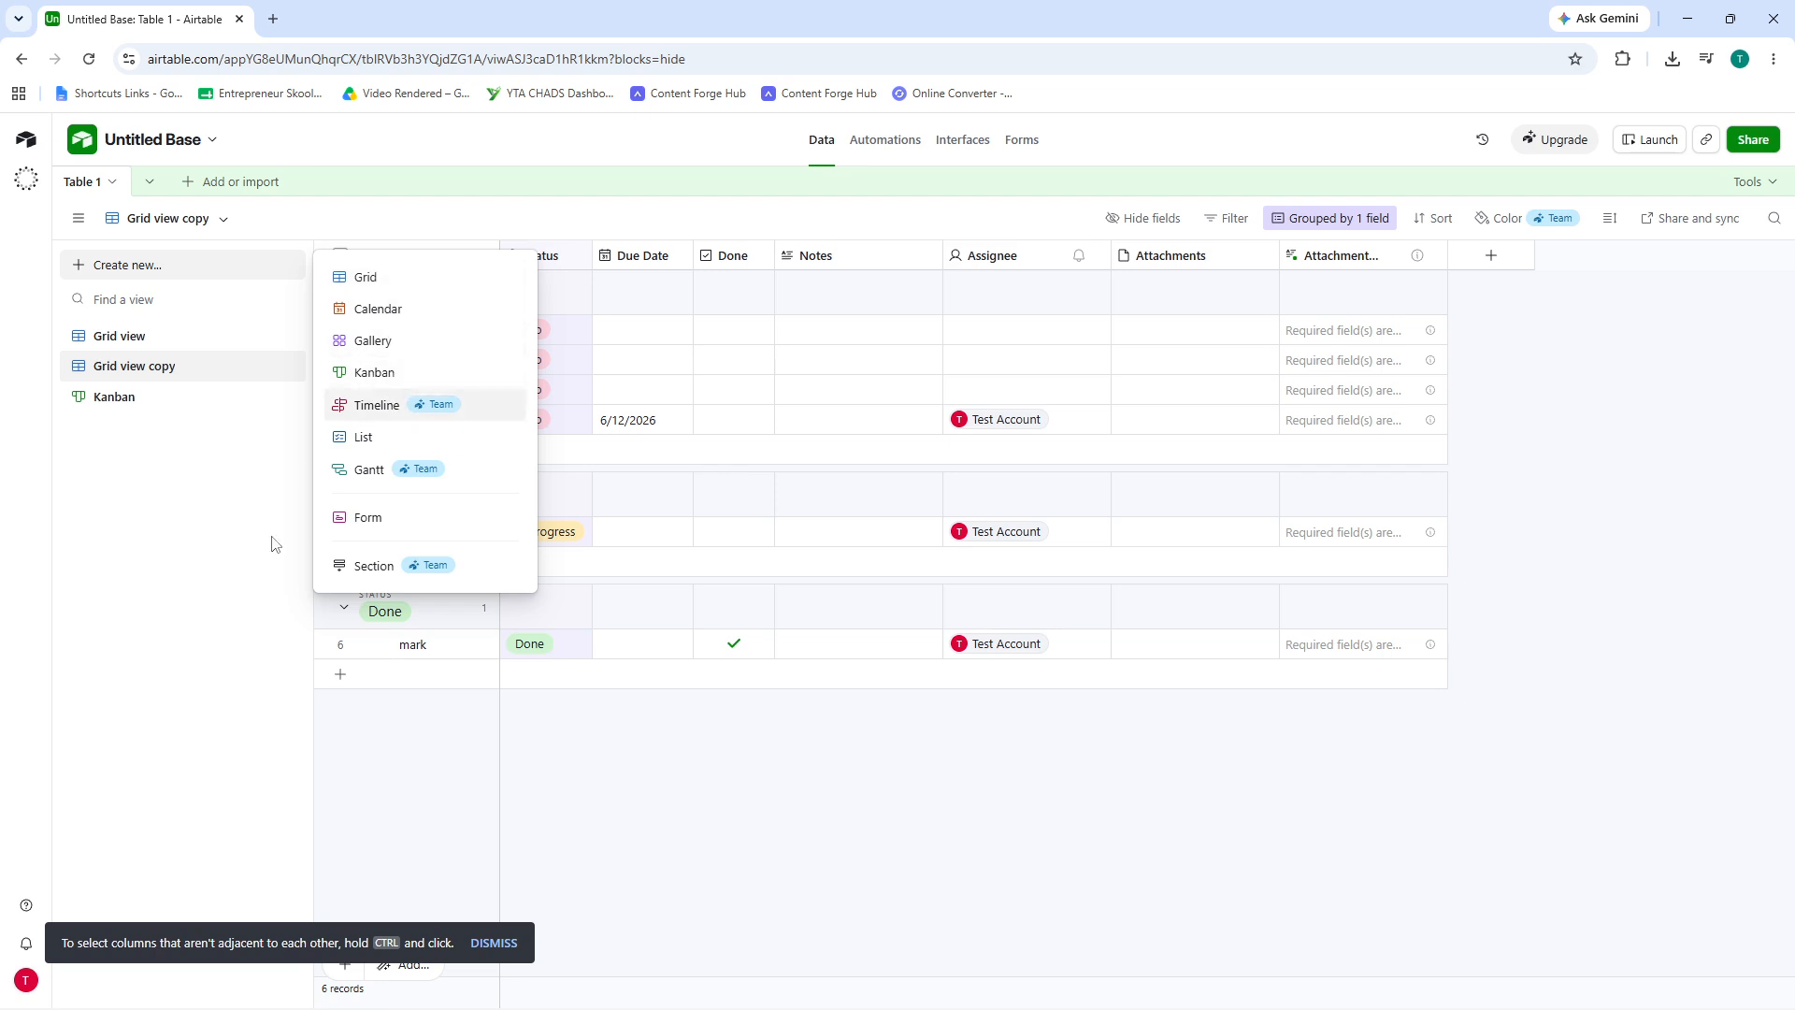
left_click(259, 575)
Look at the table in Grid view, Grid view copy and Kanban, then return to Grid view copy.
left_click(148, 344)
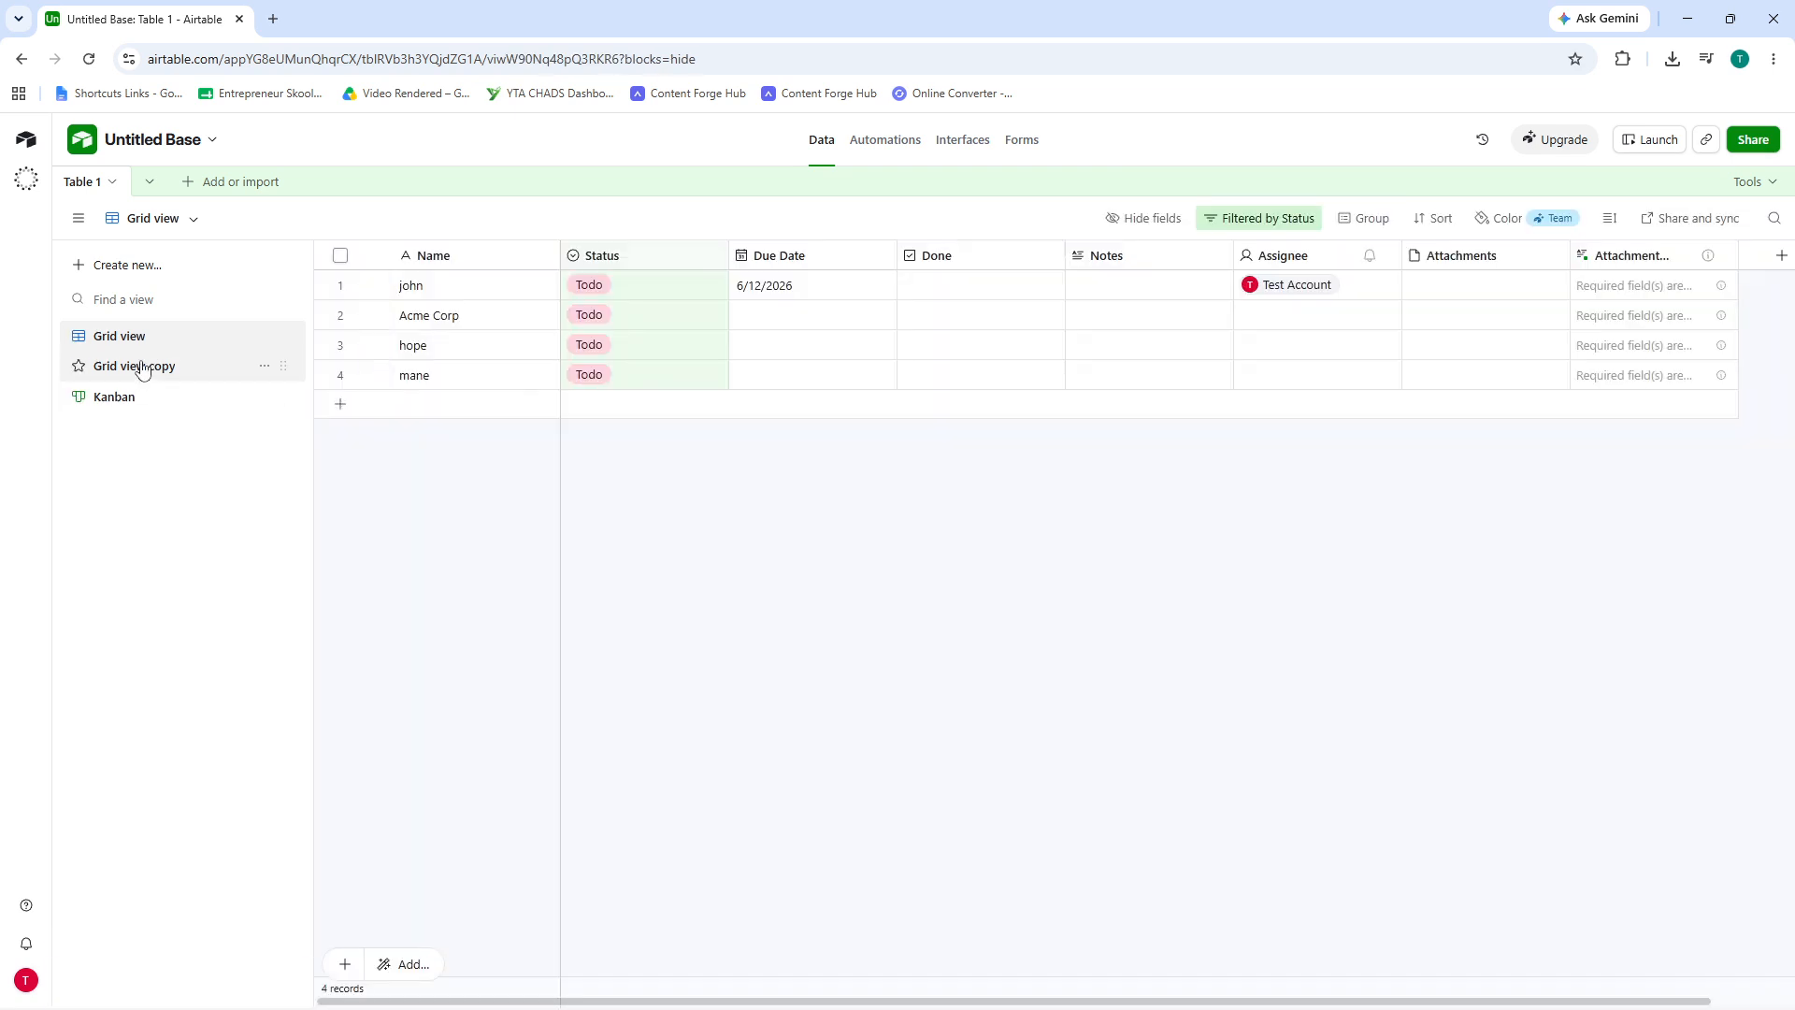
left_click(142, 366)
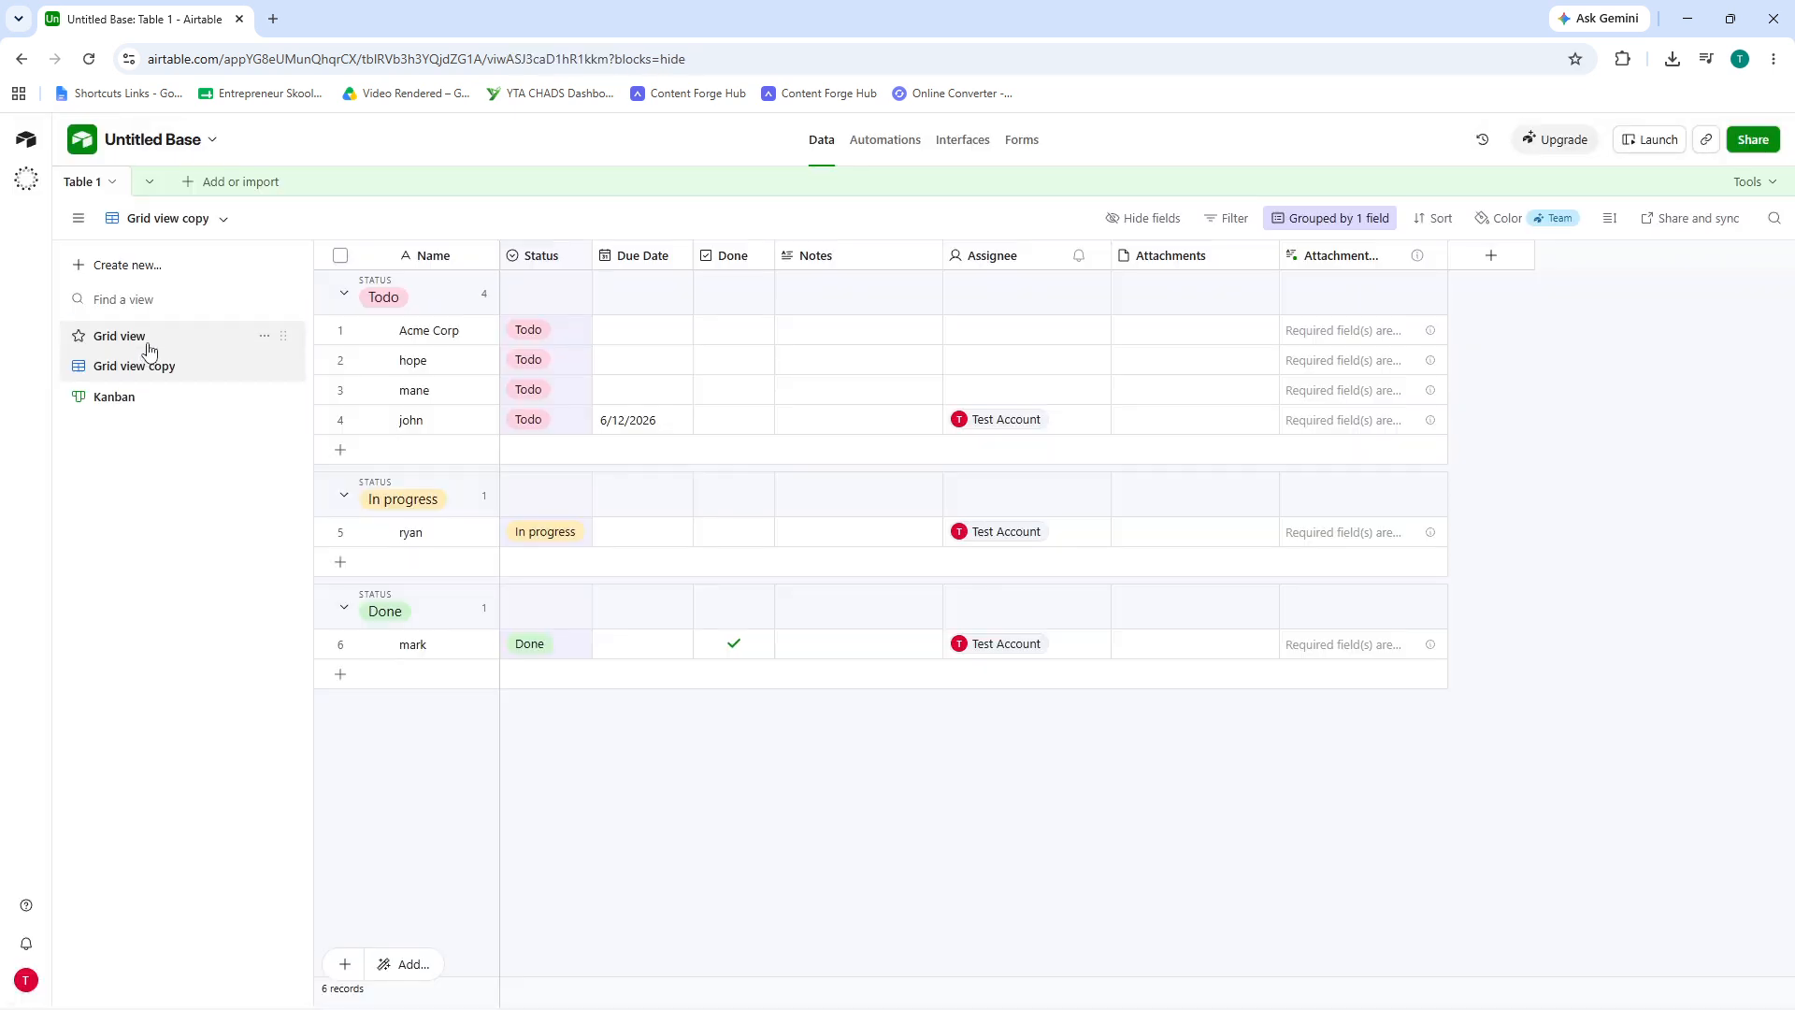
left_click(132, 397)
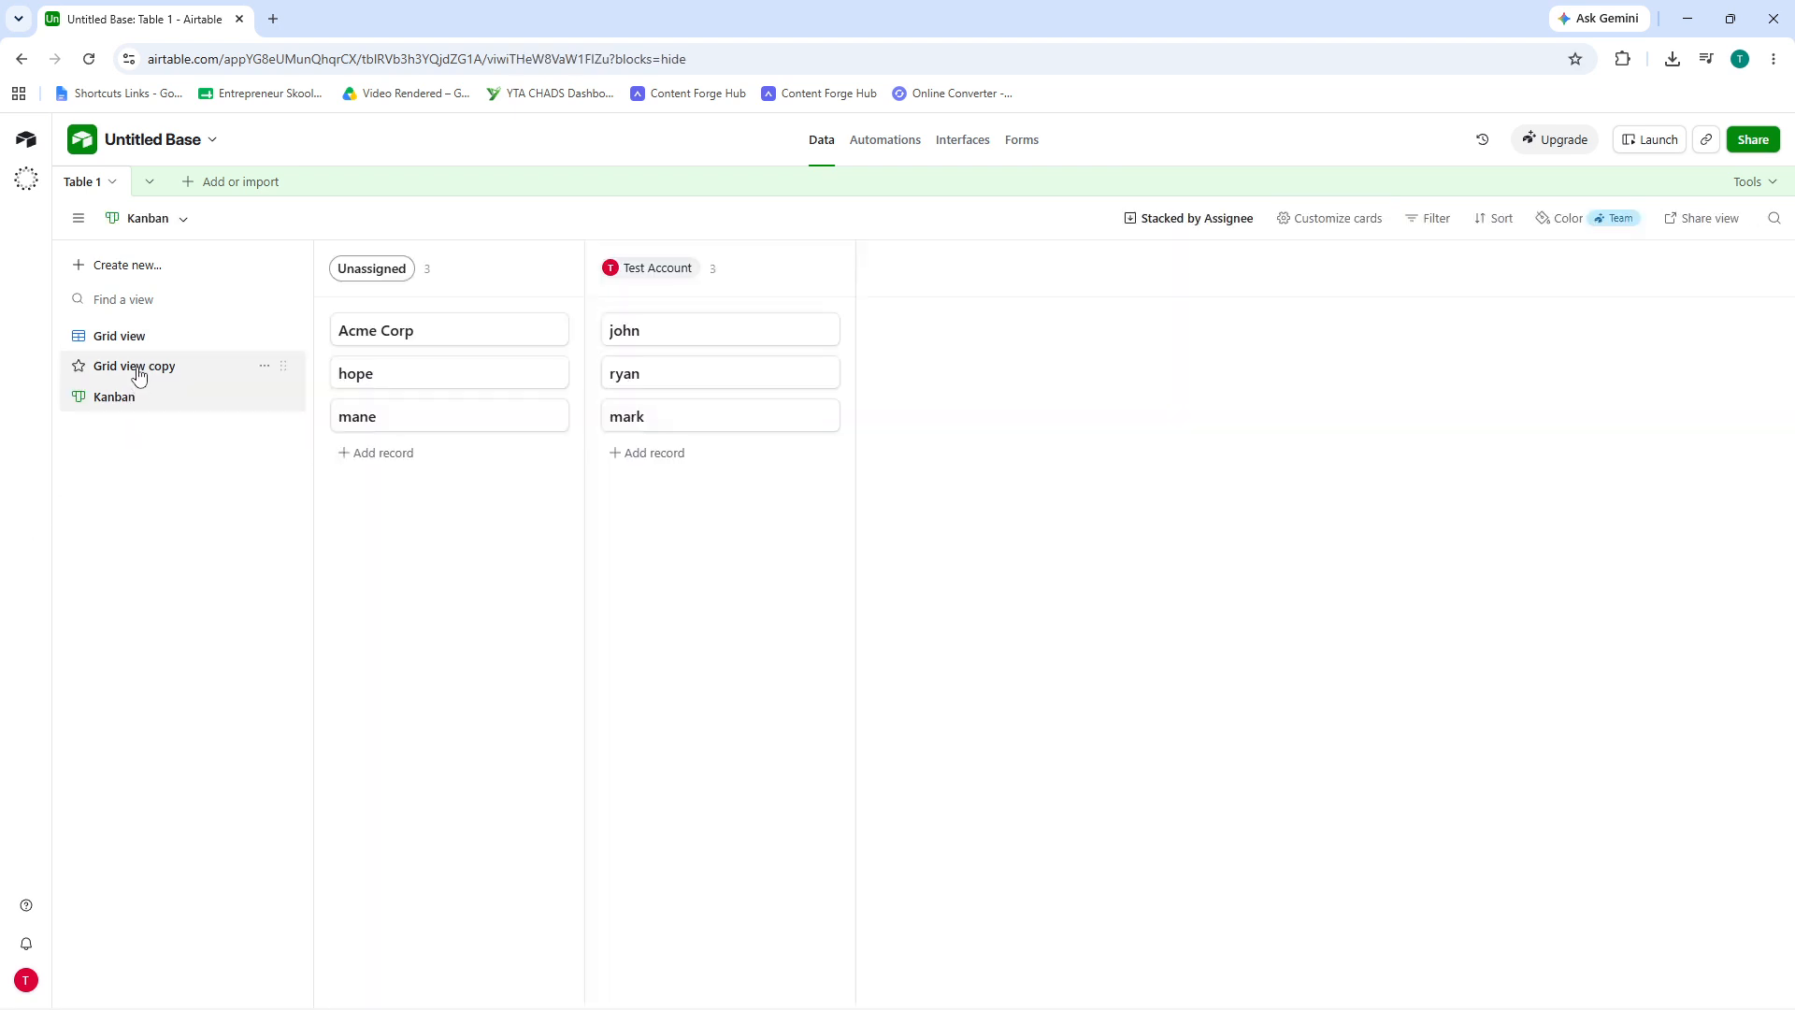
left_click(138, 367)
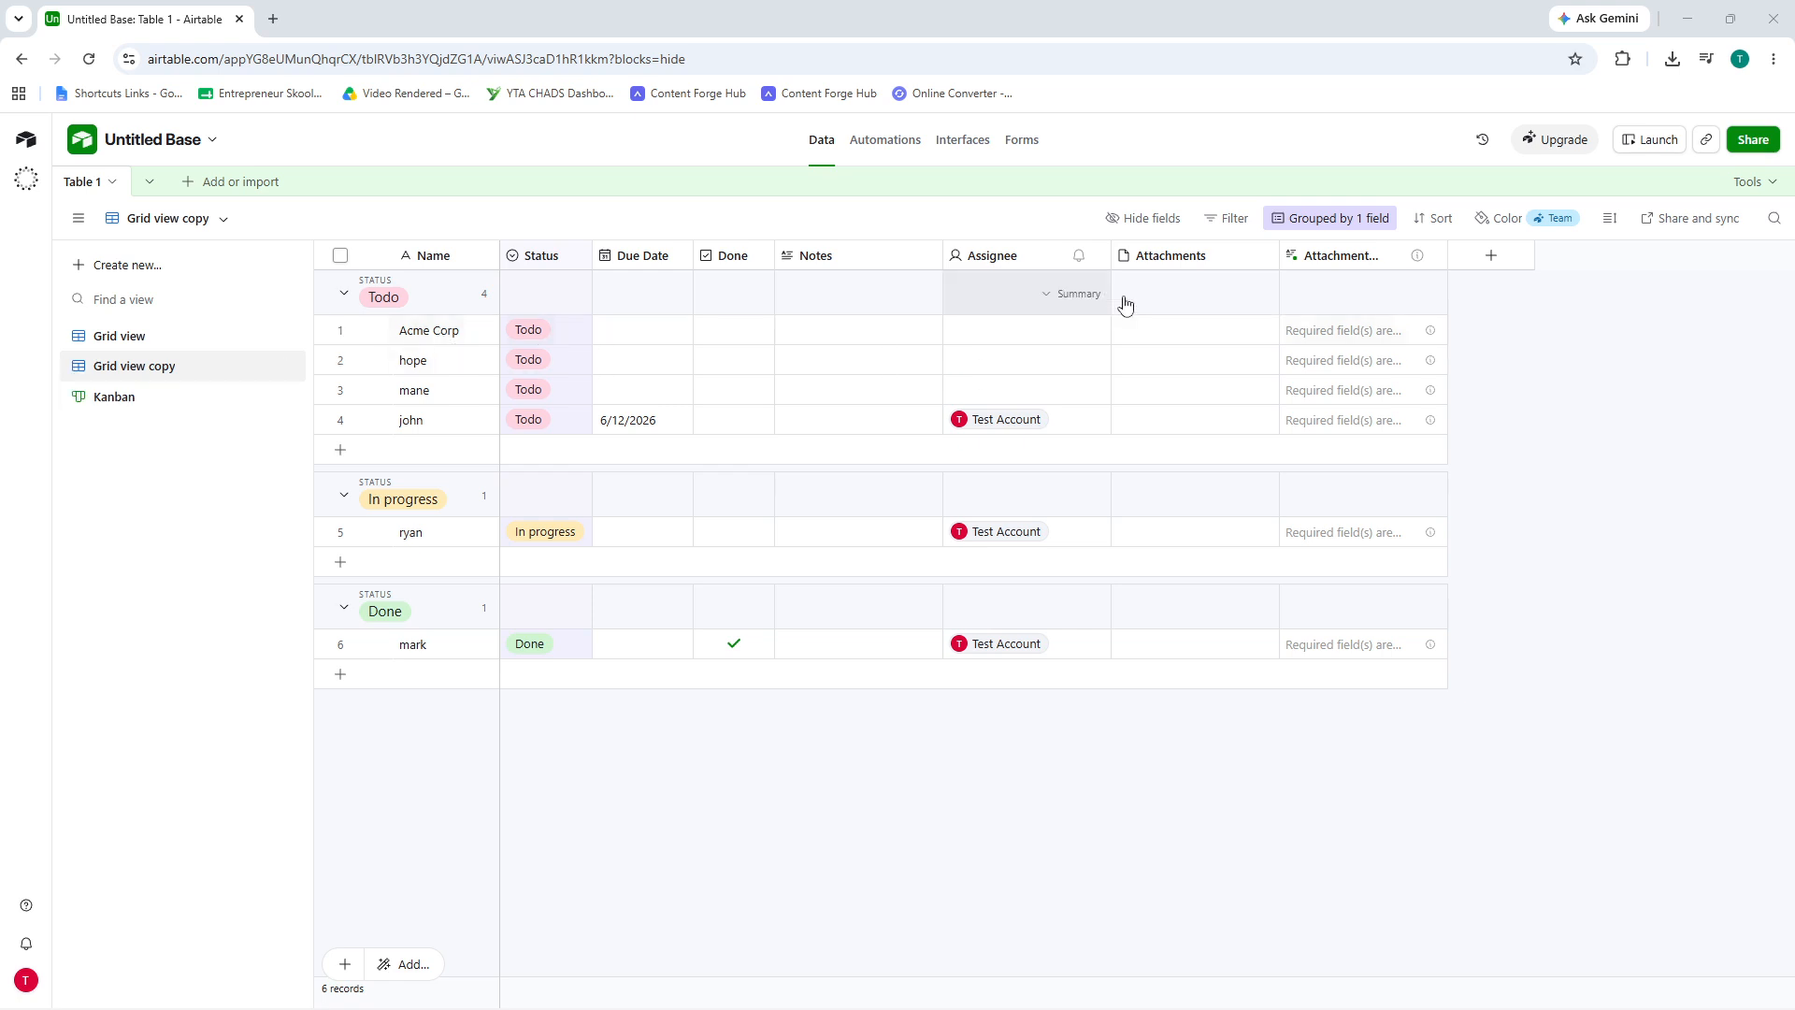
View the options available for the Attachments field and close them without changing the field.
left_click(1385, 293)
left_click(1334, 292)
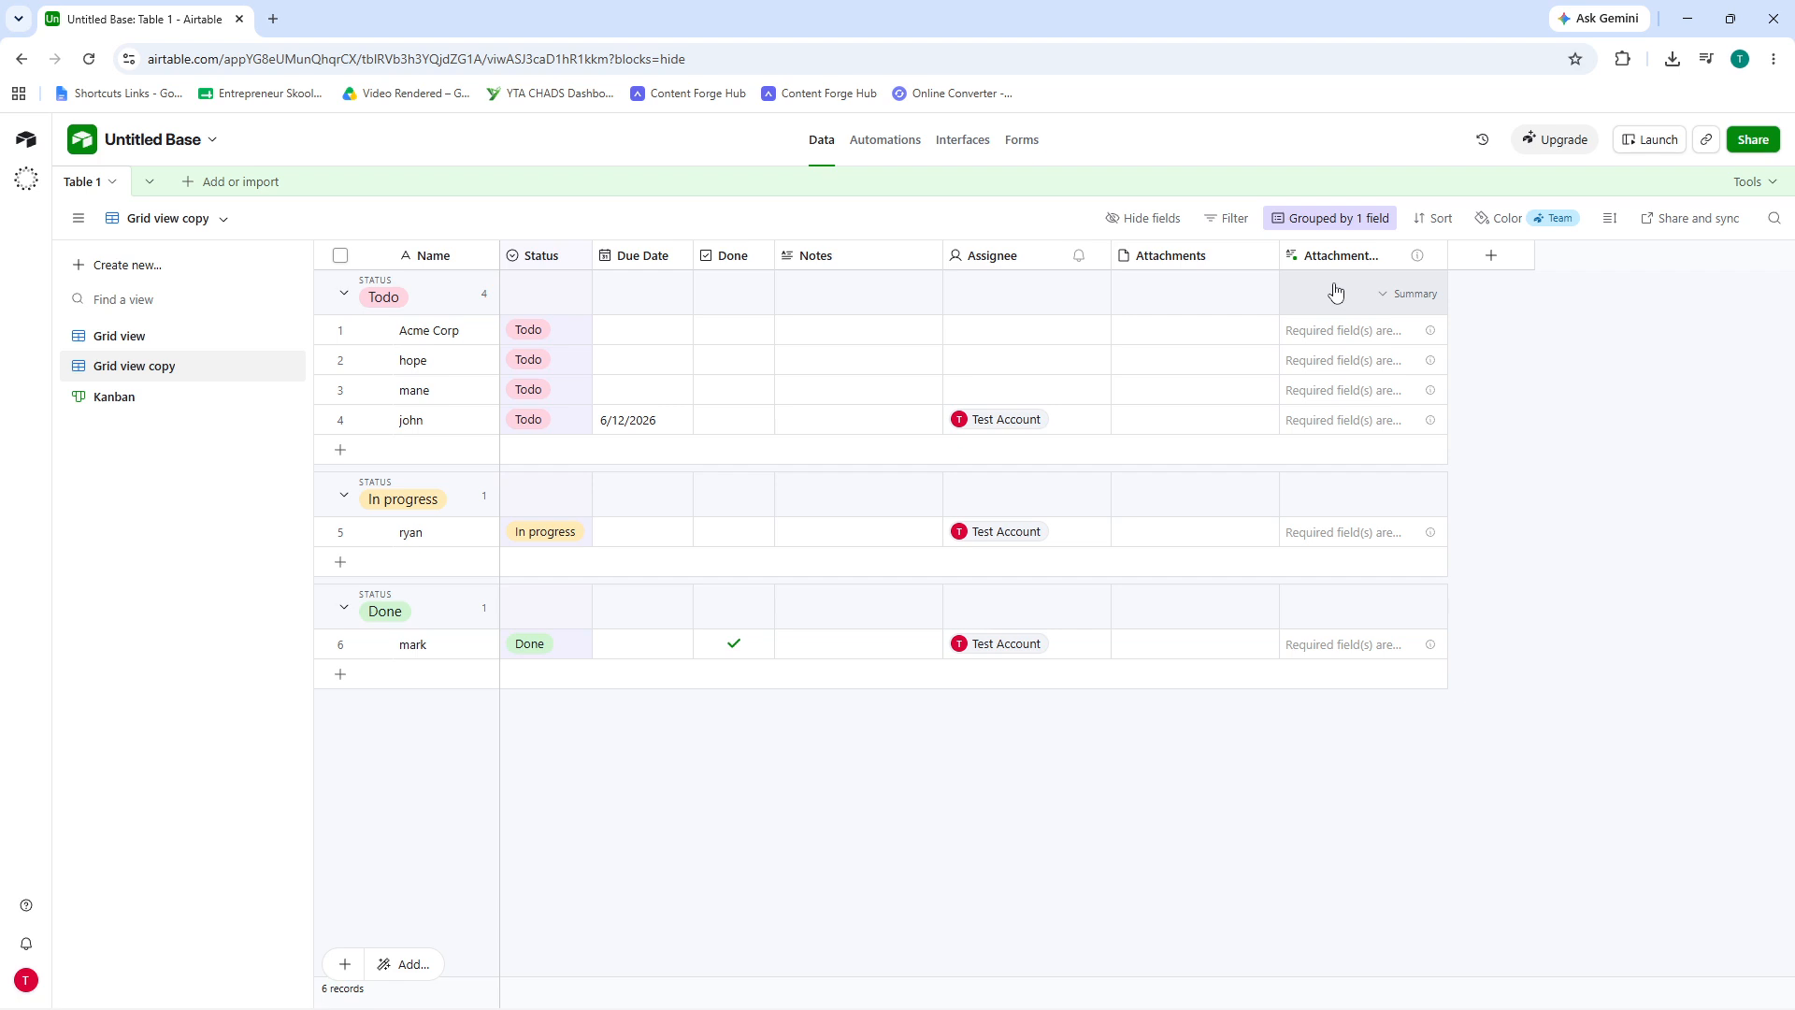
right_click(1243, 265)
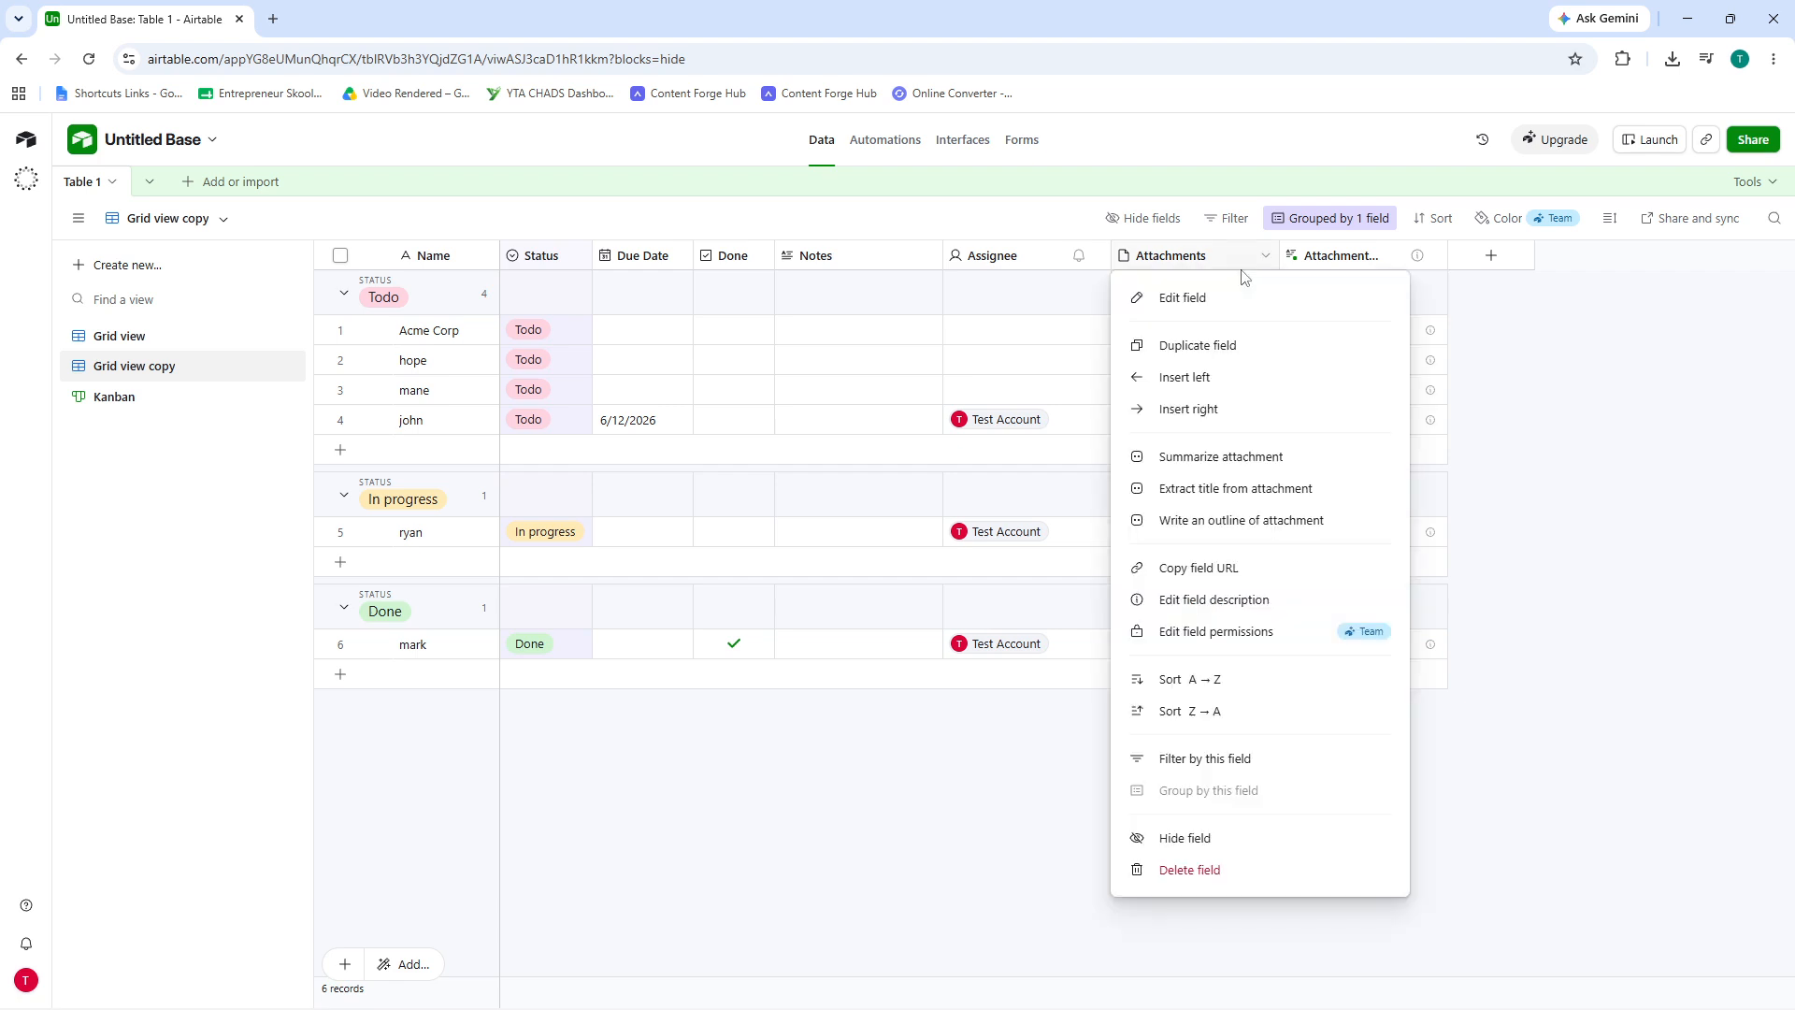
left_click(1552, 344)
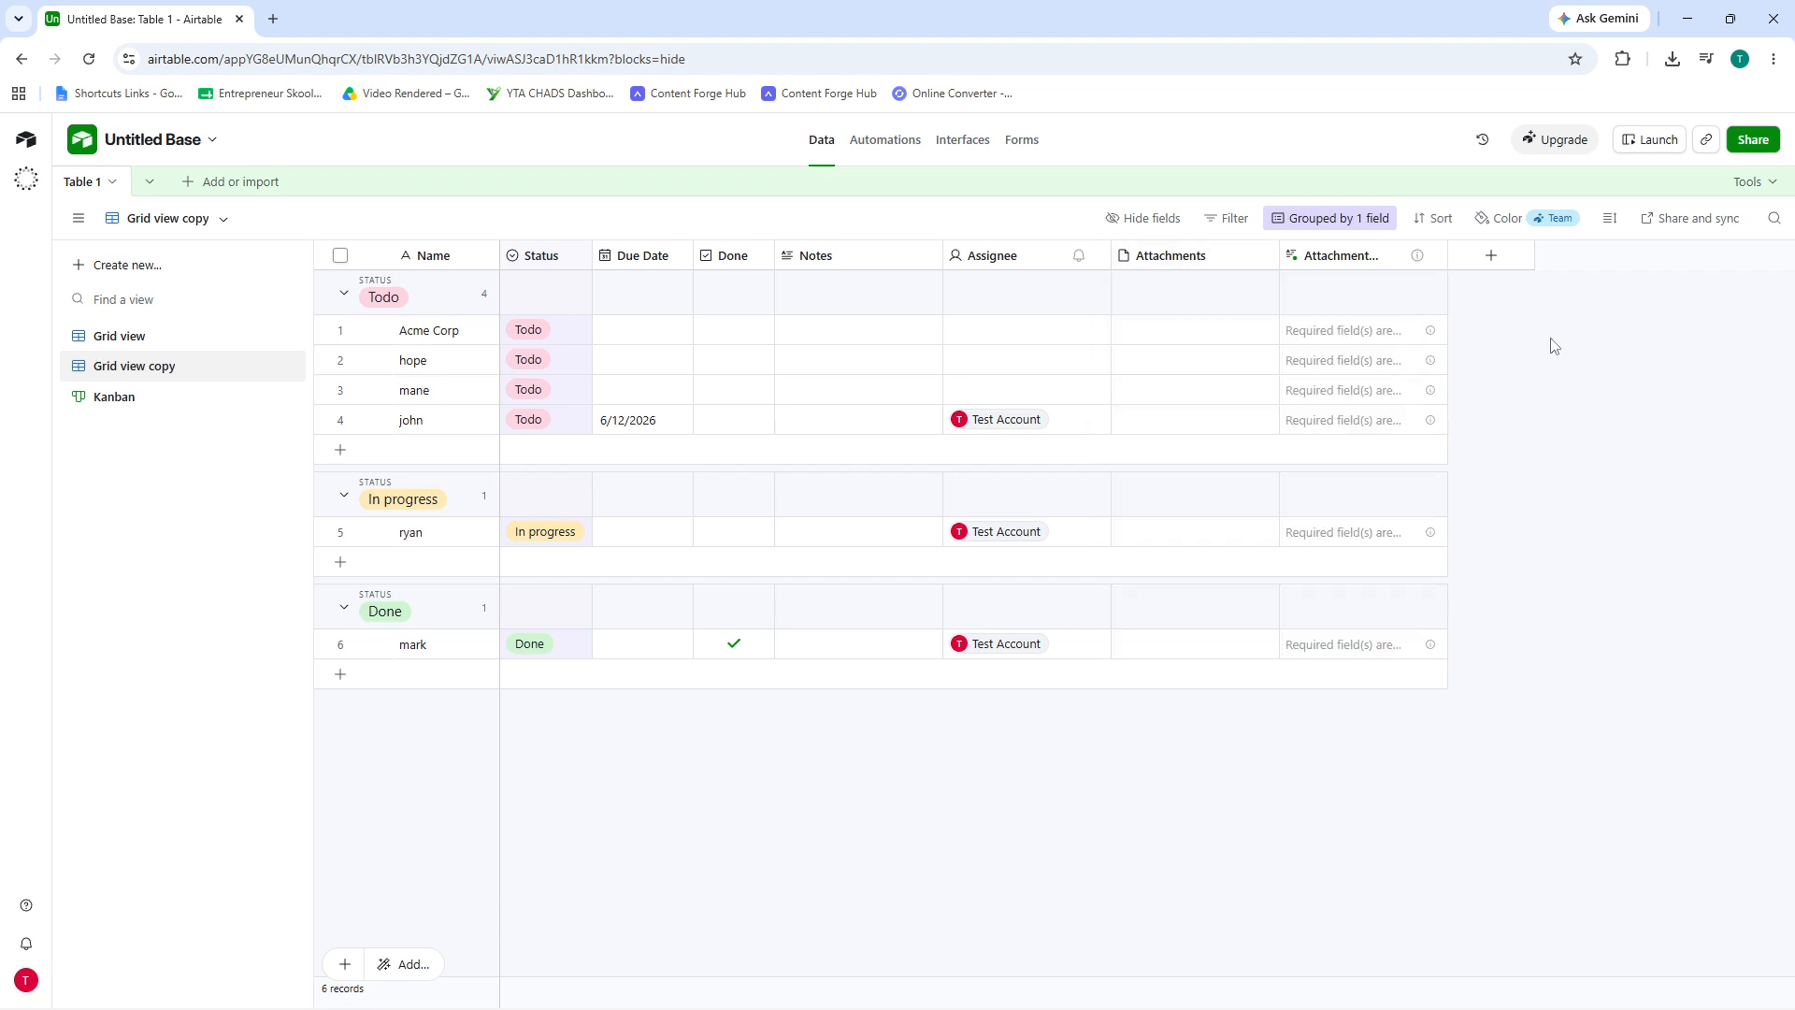